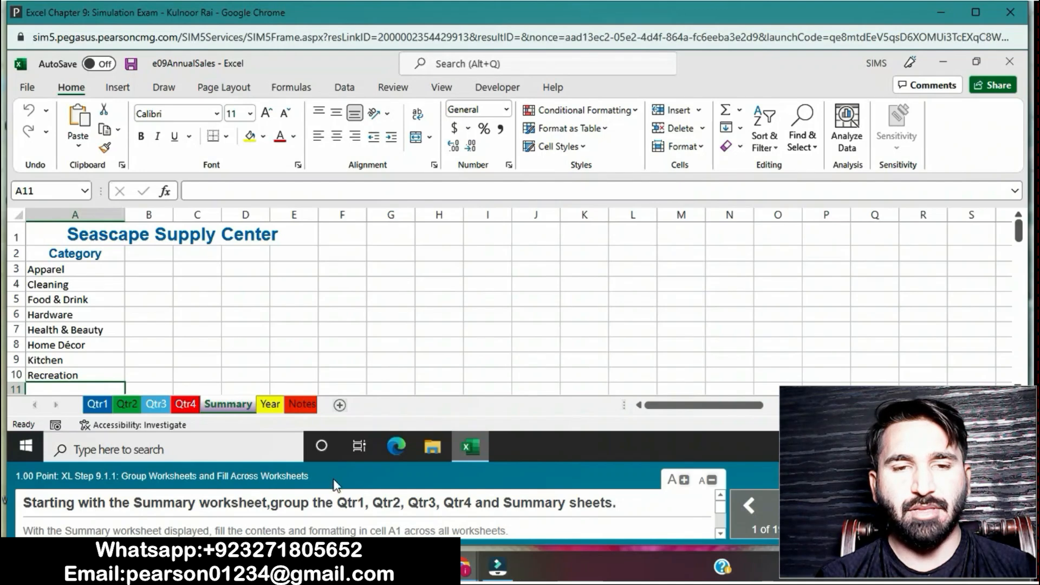
# Group the Qtr1, Qtr2, Qtr3, Qtr4 and Summary worksheets, with the Summary sheet displayed.
pyautogui.click(100, 403)
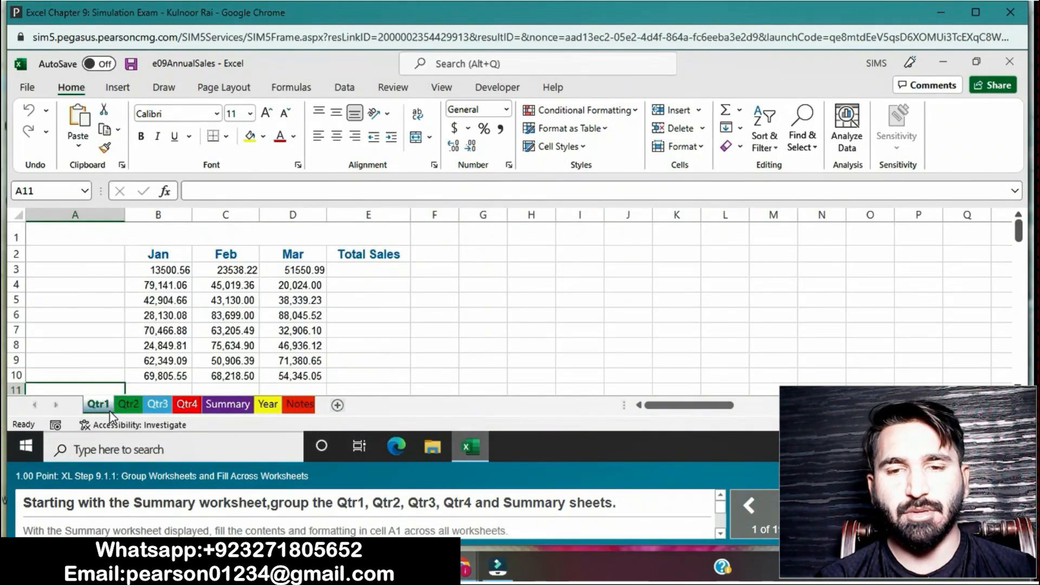
pyautogui.keyDown('ctrl'); pyautogui.click(127, 405); pyautogui.keyUp('ctrl')
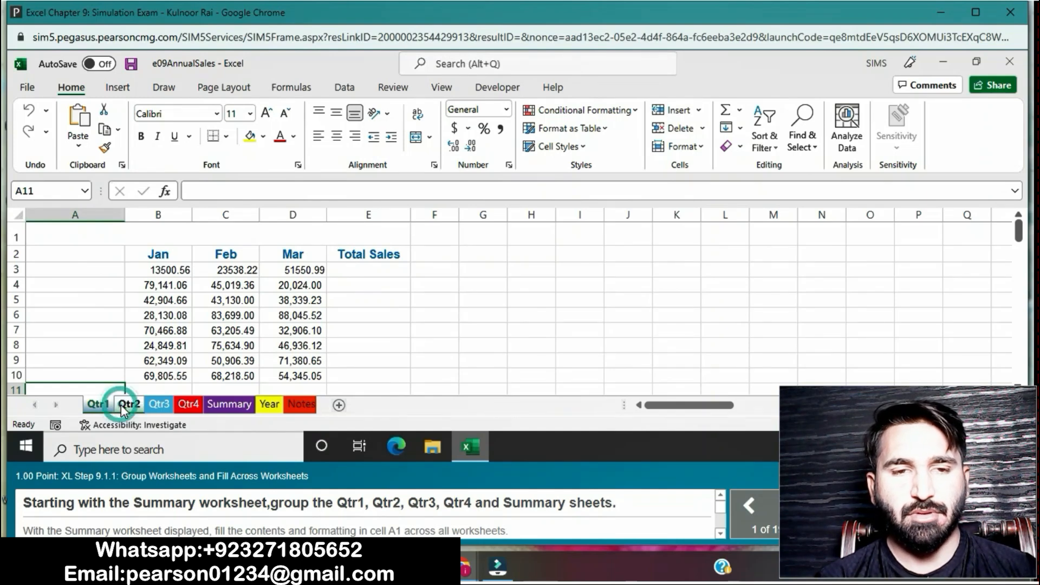
pyautogui.keyDown('ctrl'); pyautogui.click(157, 404); pyautogui.keyUp('ctrl')
pyautogui.keyDown('ctrl'); pyautogui.click(188, 404); pyautogui.keyUp('ctrl')
pyautogui.keyDown('ctrl'); pyautogui.click(229, 404); pyautogui.keyUp('ctrl')
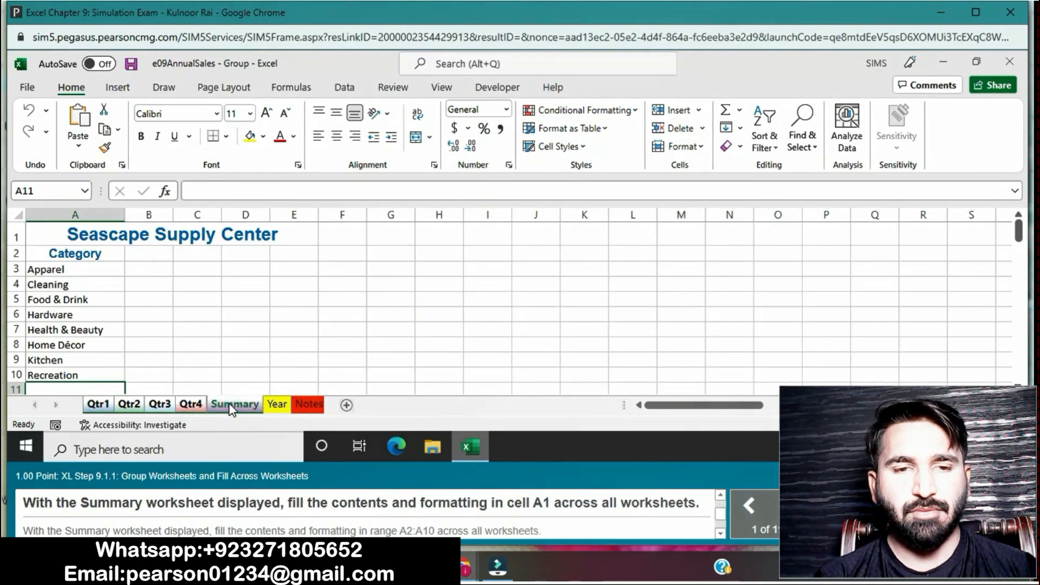
# Fill both the contents and formatting of Summary cell A1 across the grouped worksheets.
pyautogui.click(80, 231)
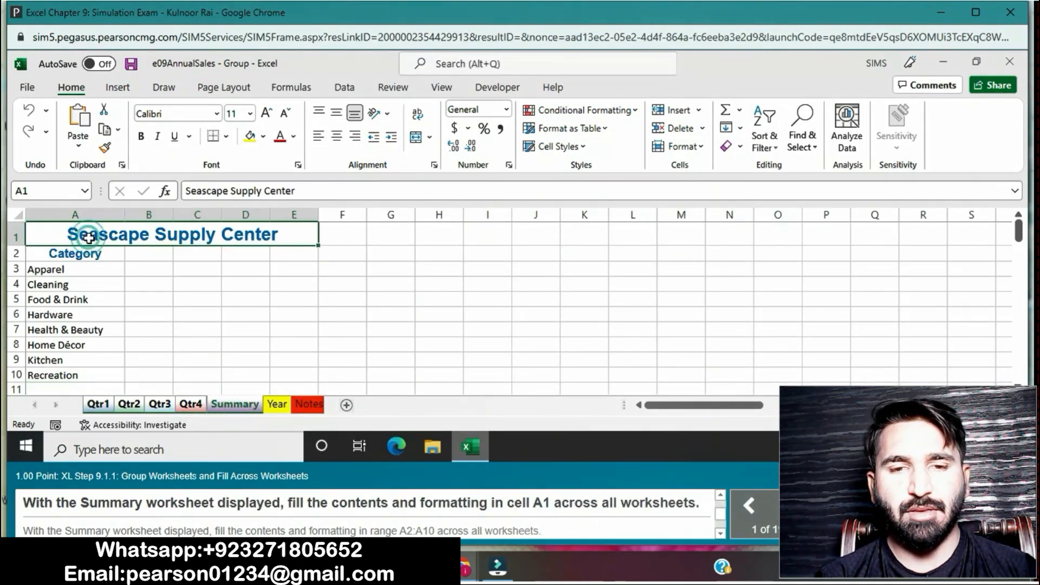
pyautogui.click(739, 127)
pyautogui.click(755, 219)
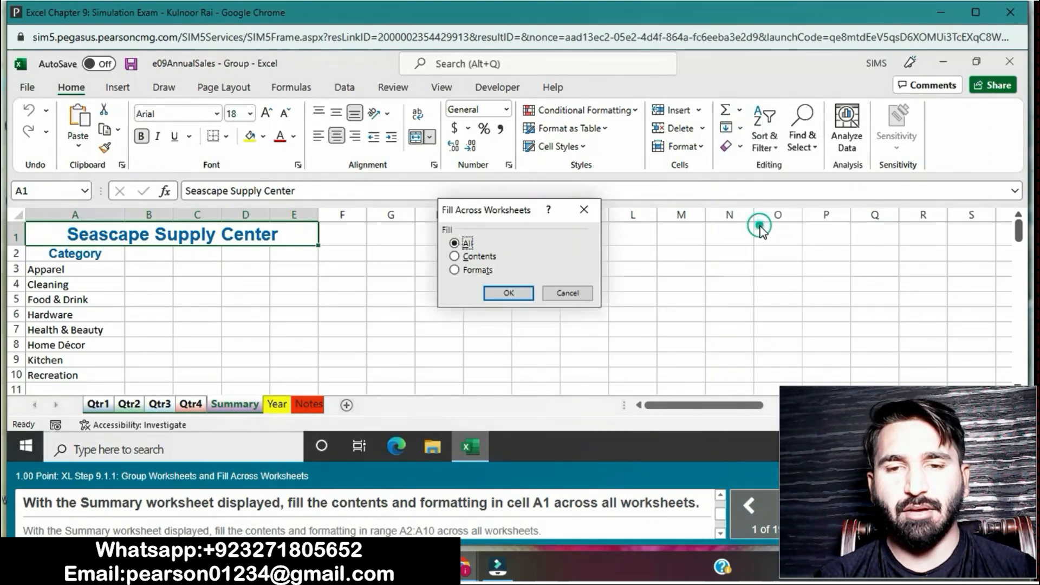
pyautogui.click(508, 293)
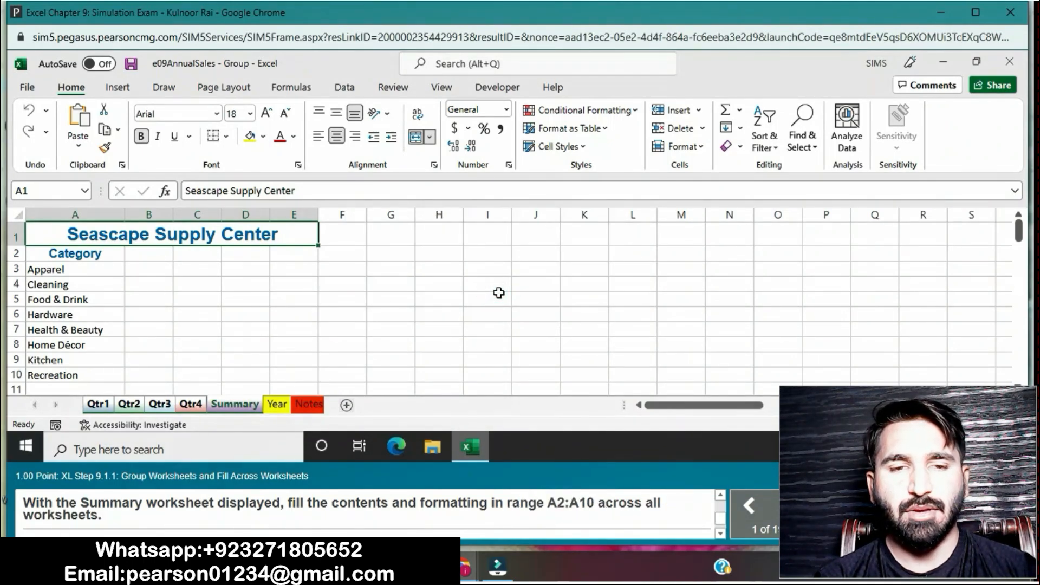
# Fill the contents and formatting of Summary range A2:A10 across the grouped worksheets, and ungroup the sheets.
pyautogui.moveTo(113, 253); pyautogui.dragTo(95, 370)
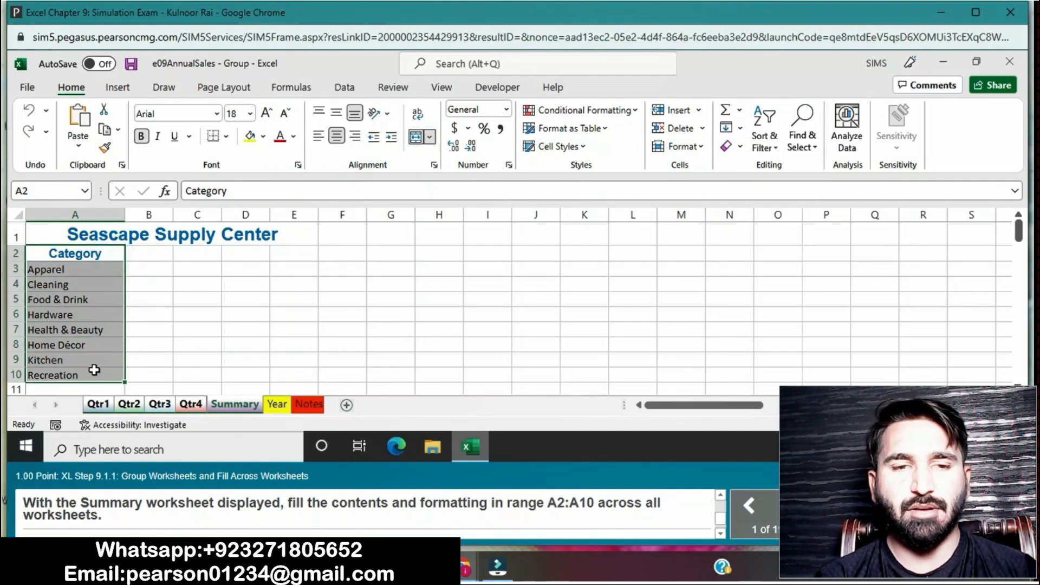
pyautogui.click(740, 131)
pyautogui.click(758, 219)
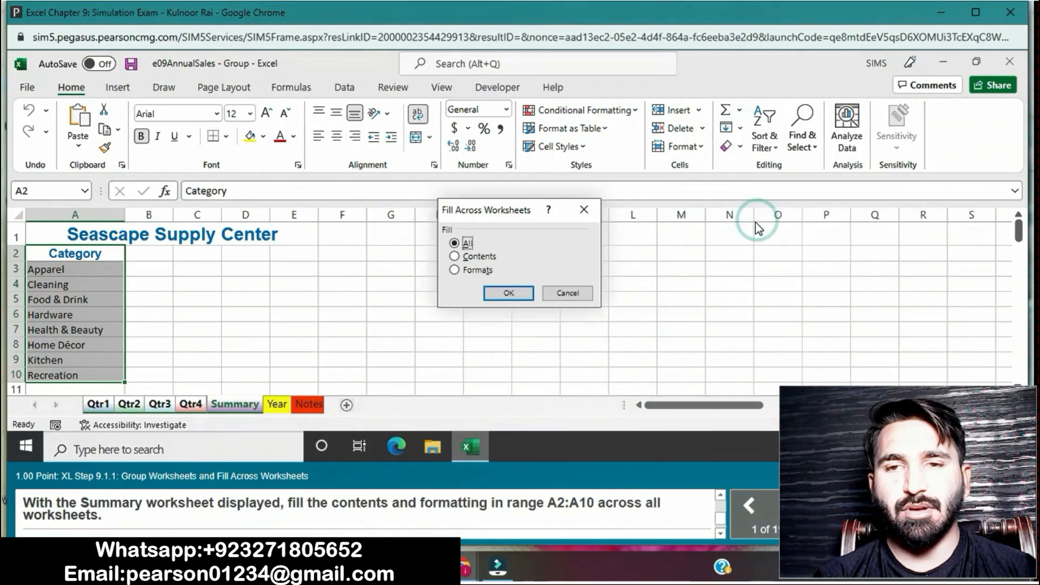
pyautogui.click(521, 295)
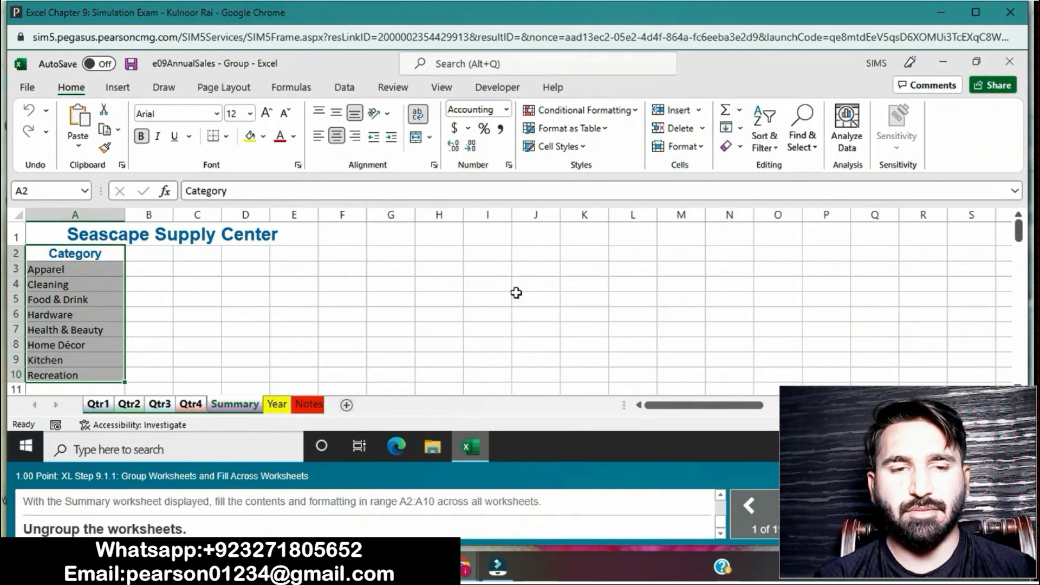
pyautogui.rightClick(221, 405)
pyautogui.click(252, 393)
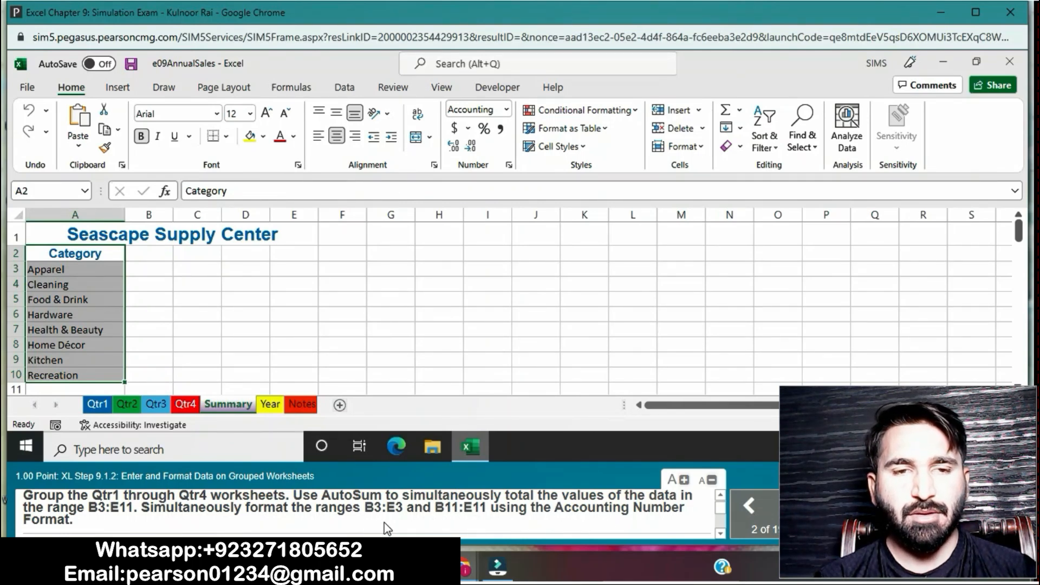
# Group the Qtr1, Qtr2, Qtr3 and Qtr4 worksheets with Qtr1 displayed.
pyautogui.click(104, 411)
pyautogui.keyDown('ctrl'); pyautogui.click(117, 408); pyautogui.keyUp('ctrl')
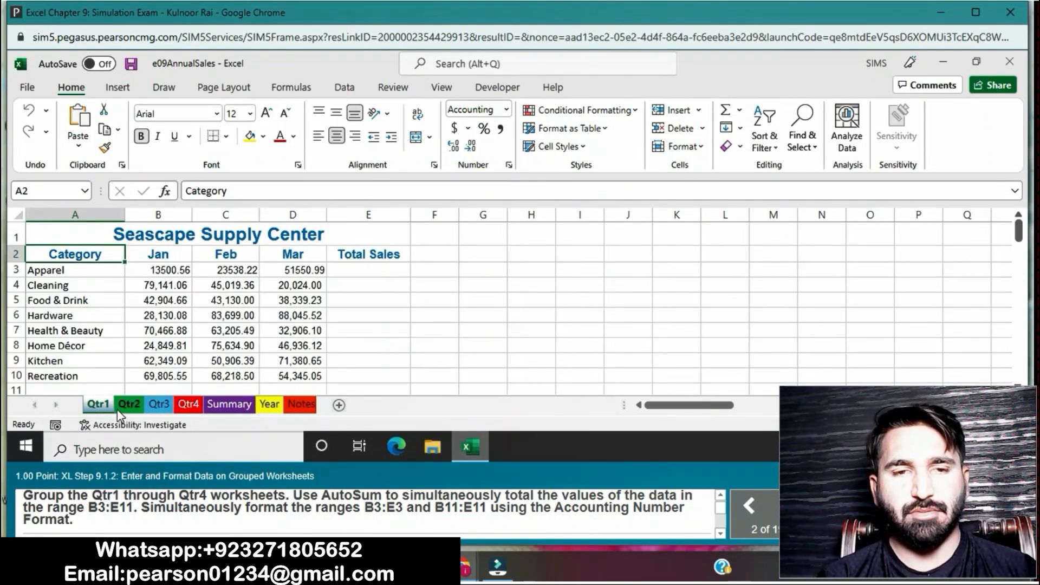
pyautogui.keyDown('ctrl'); pyautogui.click(161, 405); pyautogui.keyUp('ctrl')
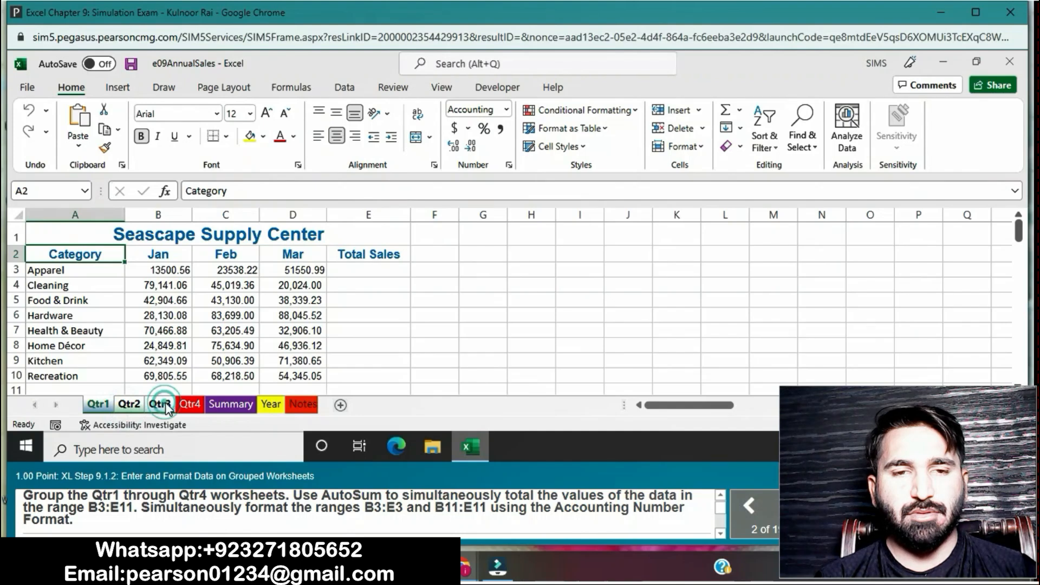
pyautogui.keyDown('ctrl'); pyautogui.click(190, 407); pyautogui.keyUp('ctrl')
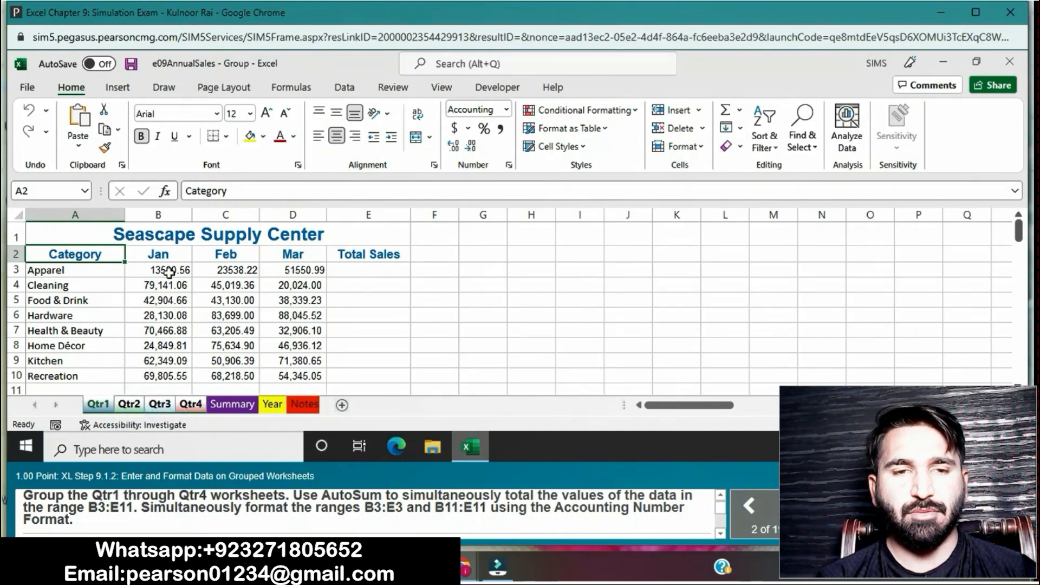
# Use AutoSum on range B3:E11 to total the sales rows and columns in all grouped quarter sheets.
pyautogui.moveTo(168, 272); pyautogui.dragTo(383, 387)
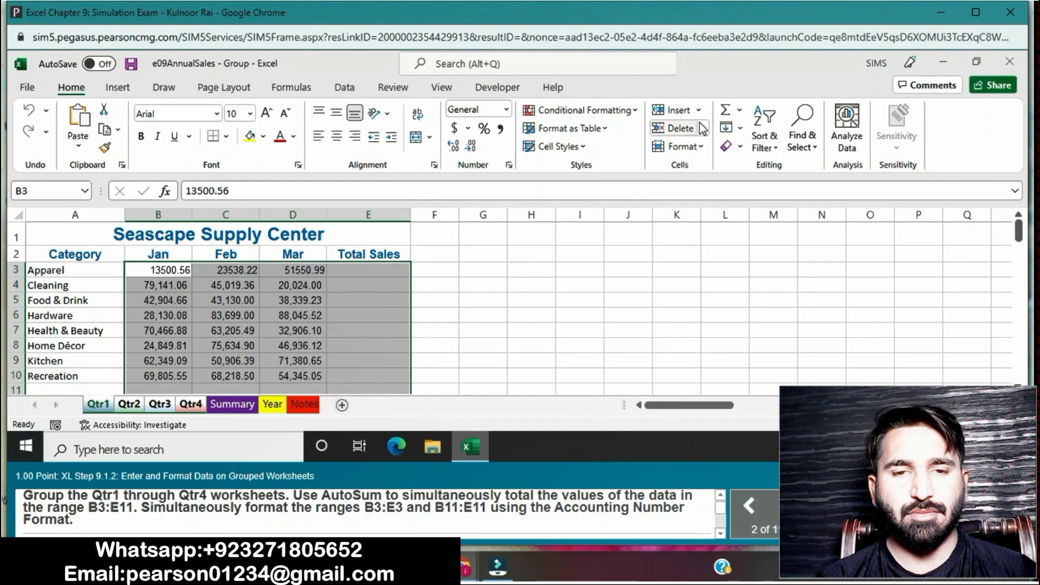
pyautogui.click(726, 111)
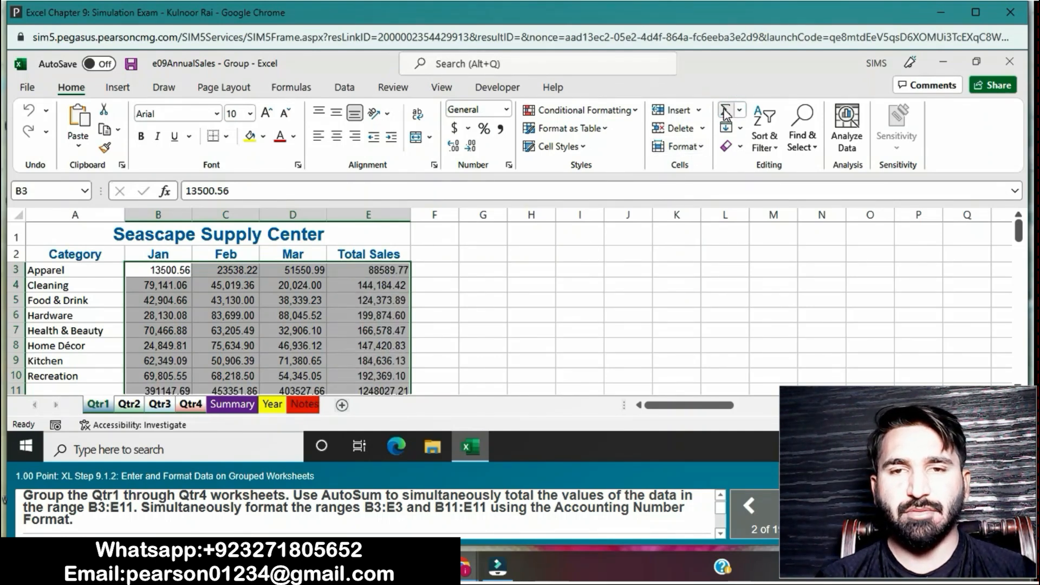
pyautogui.click(552, 254)
pyautogui.moveTo(165, 267); pyautogui.dragTo(385, 272)
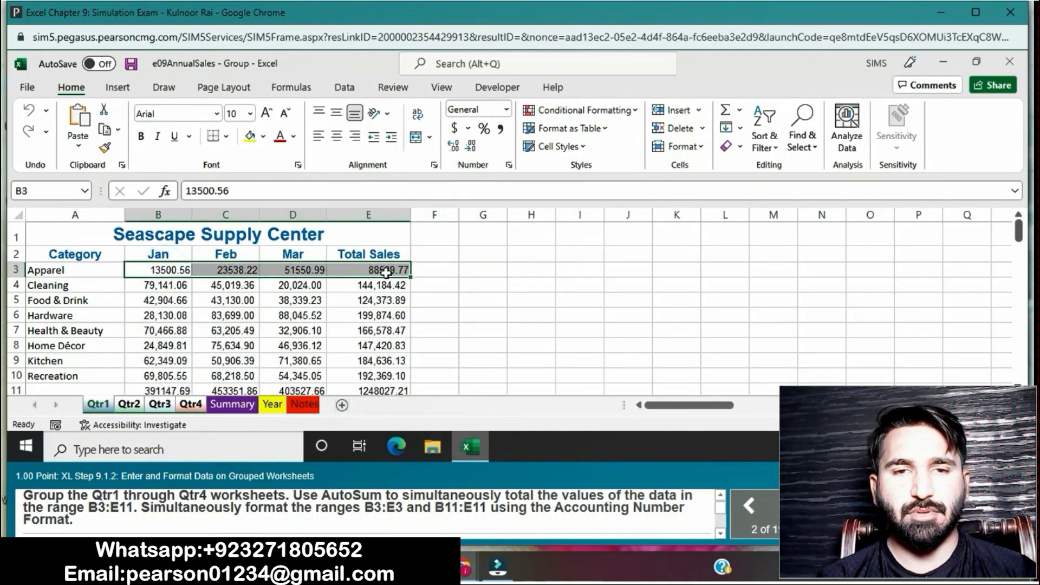
pyautogui.keyDown('ctrl'); pyautogui.click(180, 386); pyautogui.keyUp('ctrl')
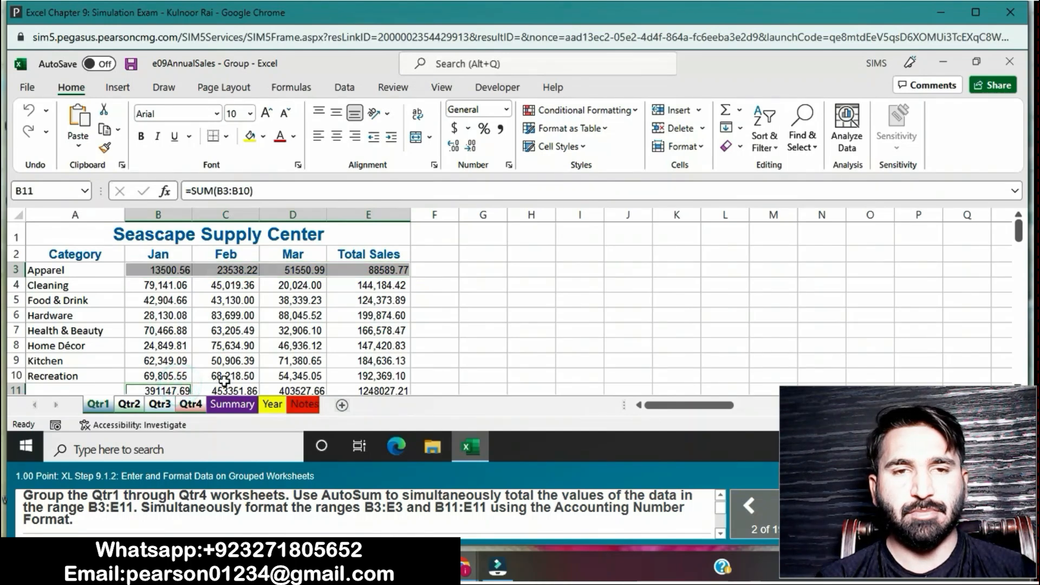
pyautogui.click(333, 388)
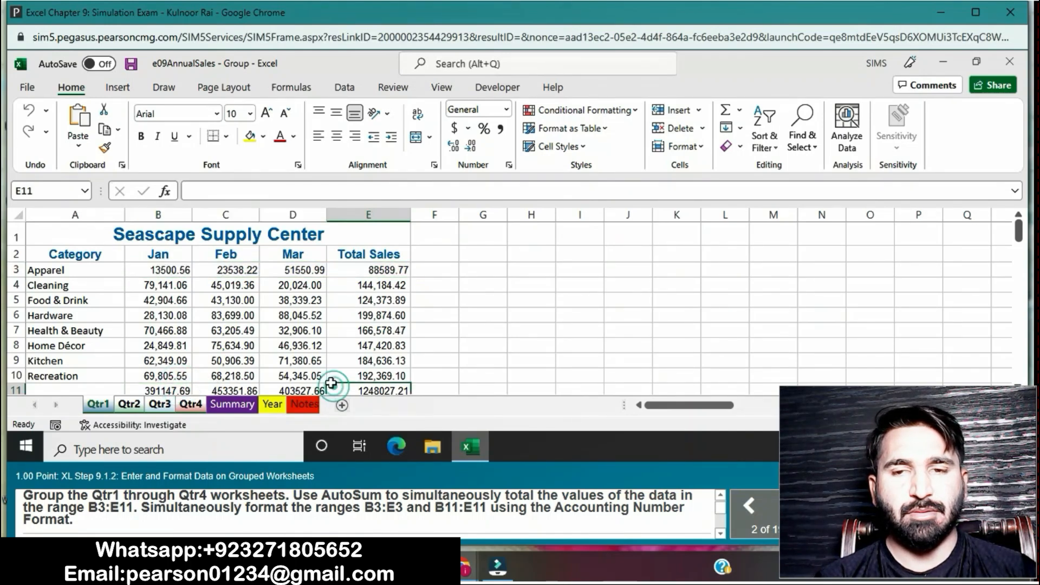
# Apply the Accounting number format to ranges B3:E3 and B11:E11 together on the grouped worksheets.
pyautogui.moveTo(173, 270); pyautogui.dragTo(375, 275)
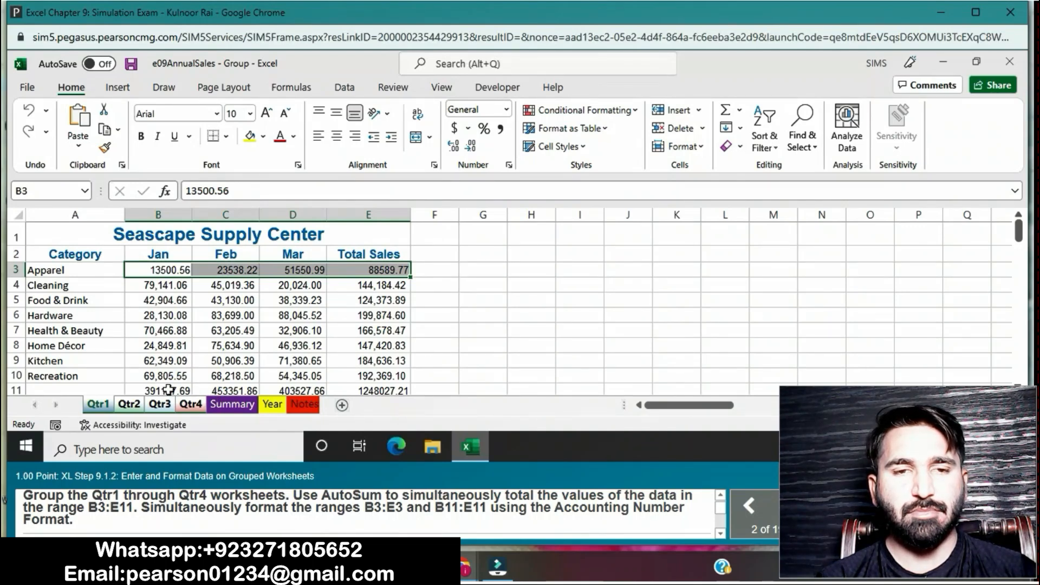
pyautogui.moveTo(169, 390); pyautogui.dragTo(382, 390)
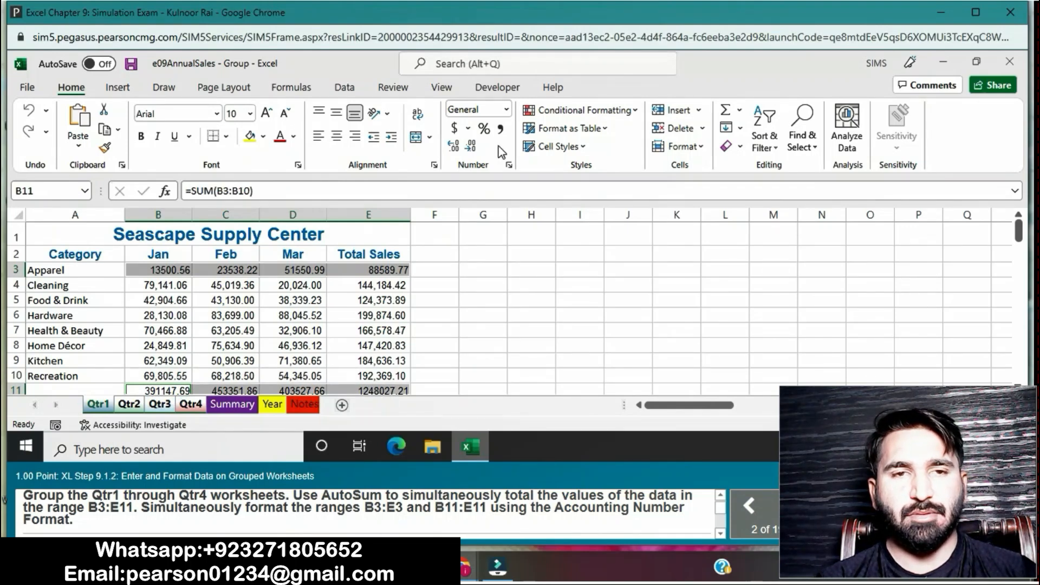
pyautogui.click(508, 113)
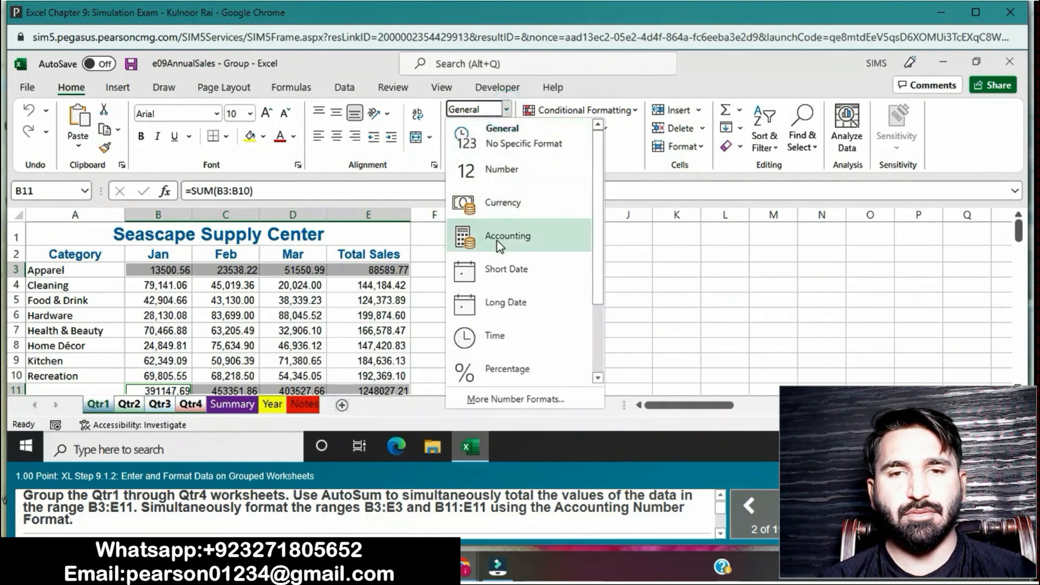
pyautogui.click(496, 240)
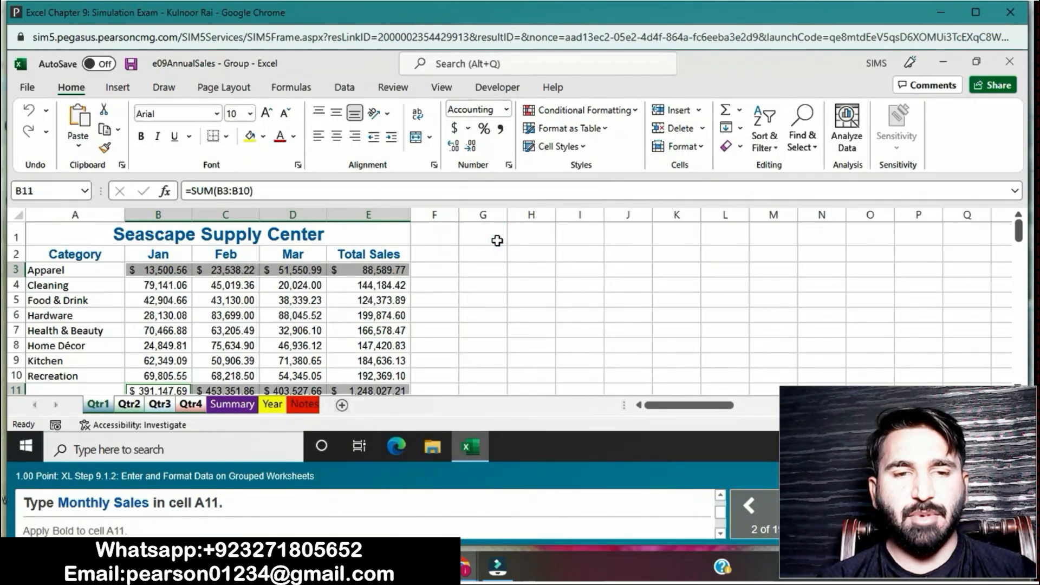
# Enter the label Monthly Sales in cell A11 of the grouped worksheets and make it bold.
pyautogui.click(107, 385)
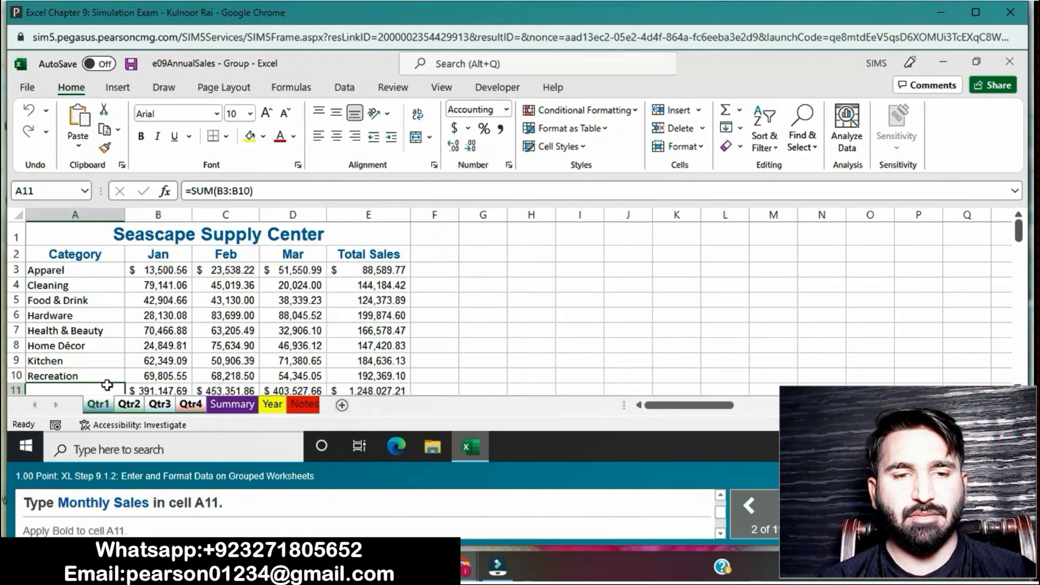
pyautogui.write('M')
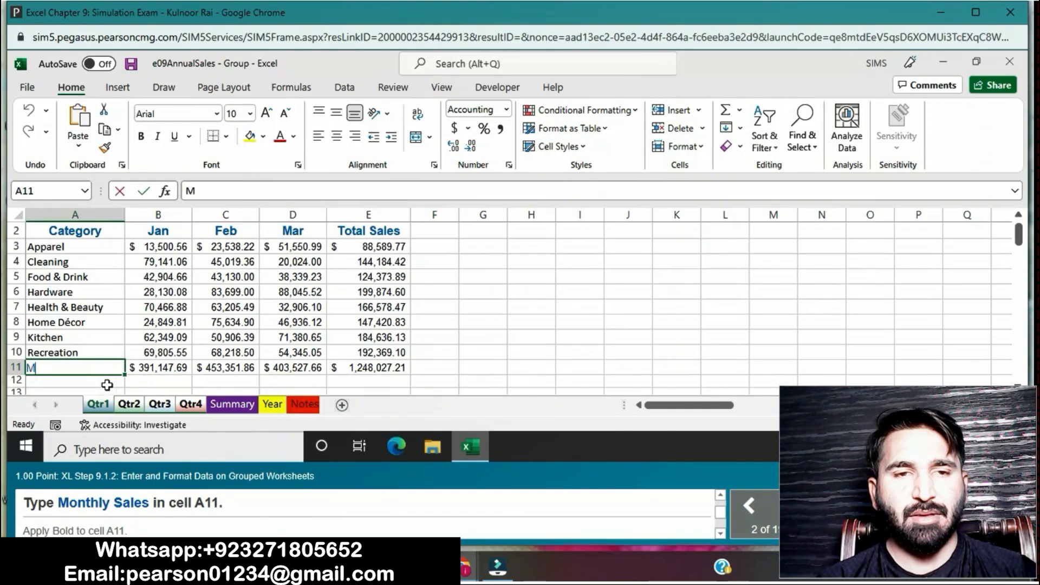
pyautogui.write('onth')
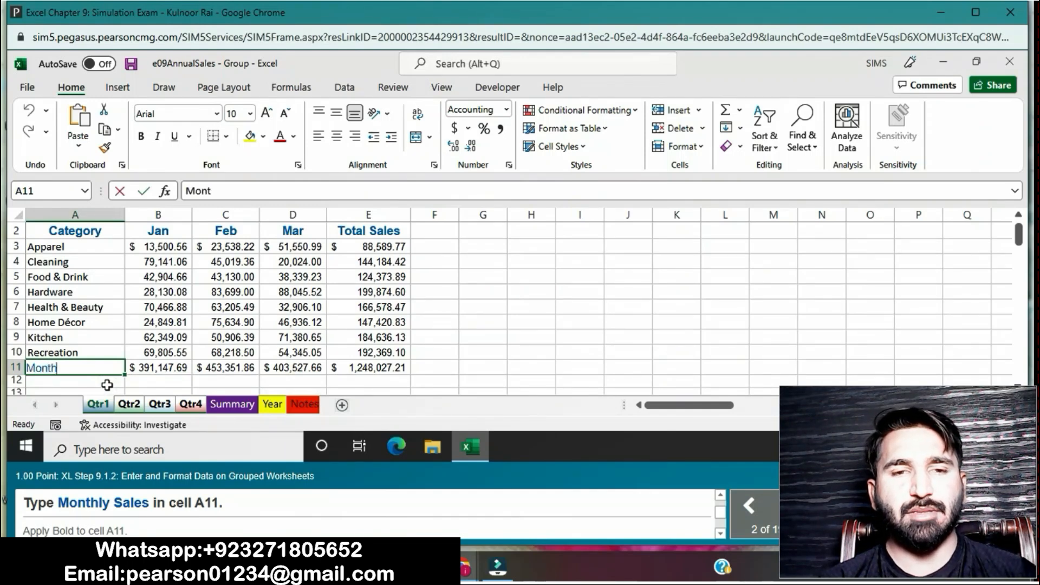
pyautogui.write('ly S')
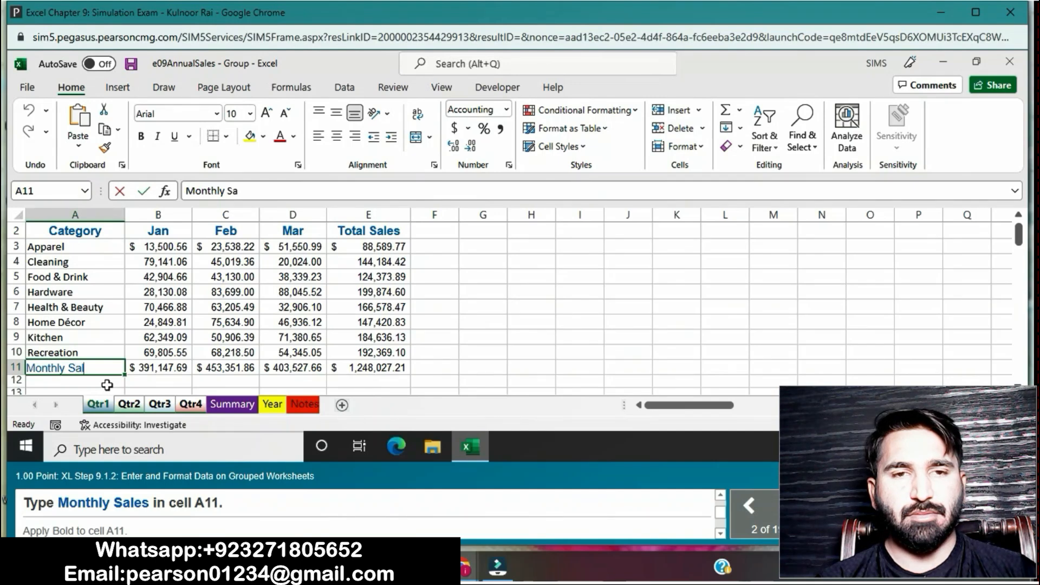
pyautogui.write('ale')
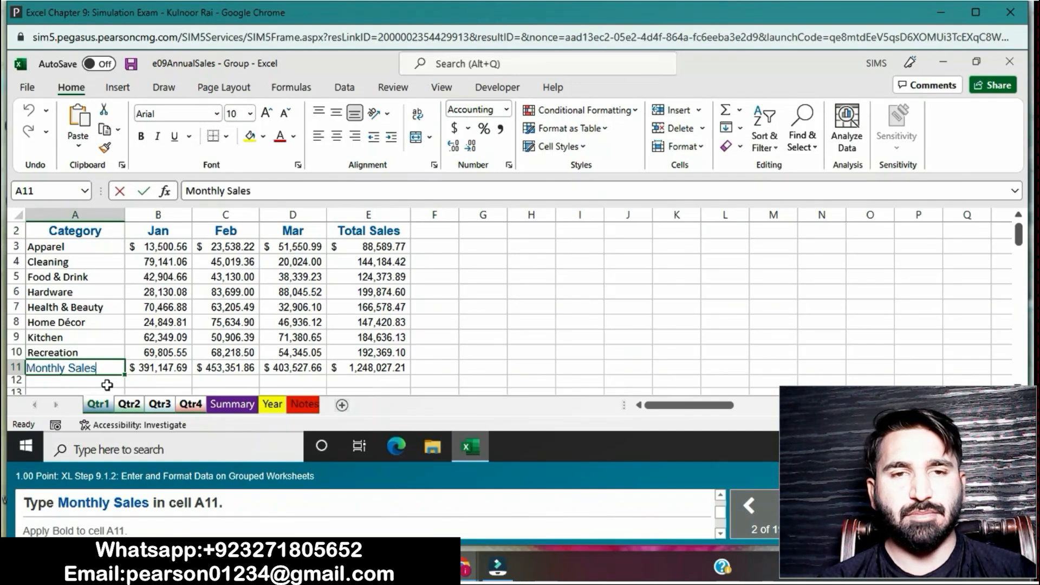
pyautogui.write('s')
pyautogui.press('Return')
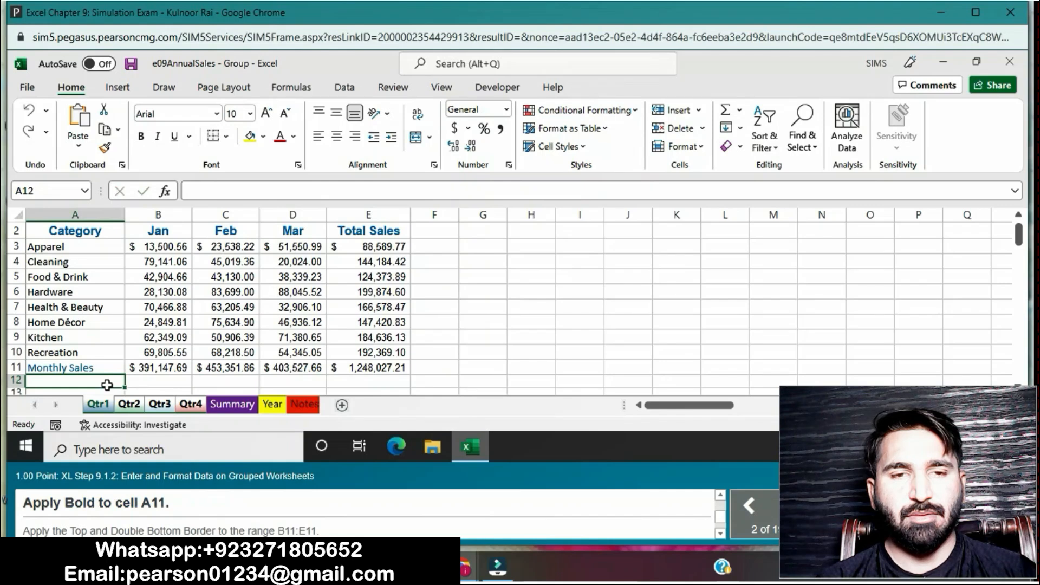
pyautogui.click(103, 368)
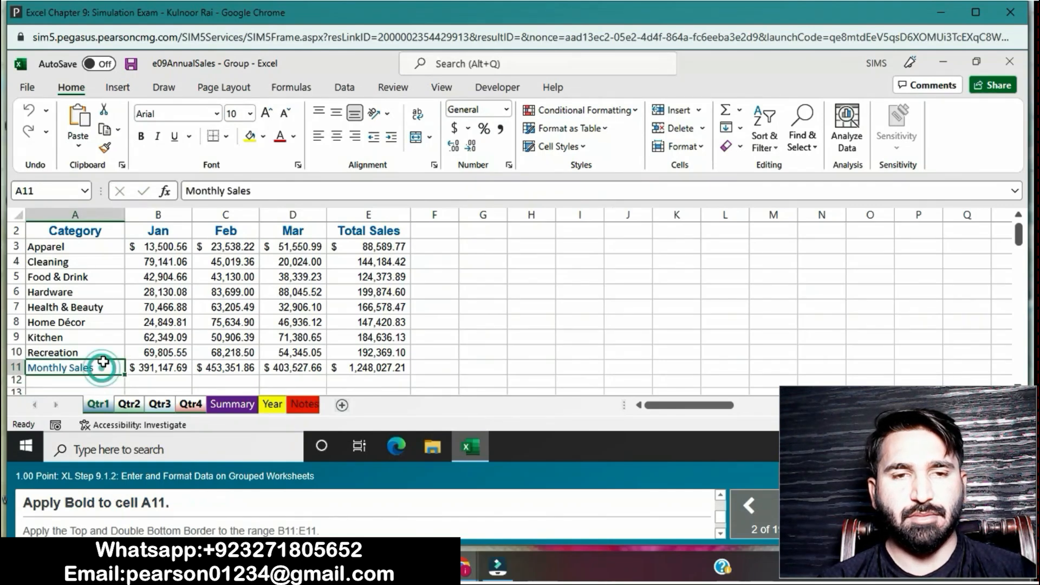
pyautogui.click(142, 136)
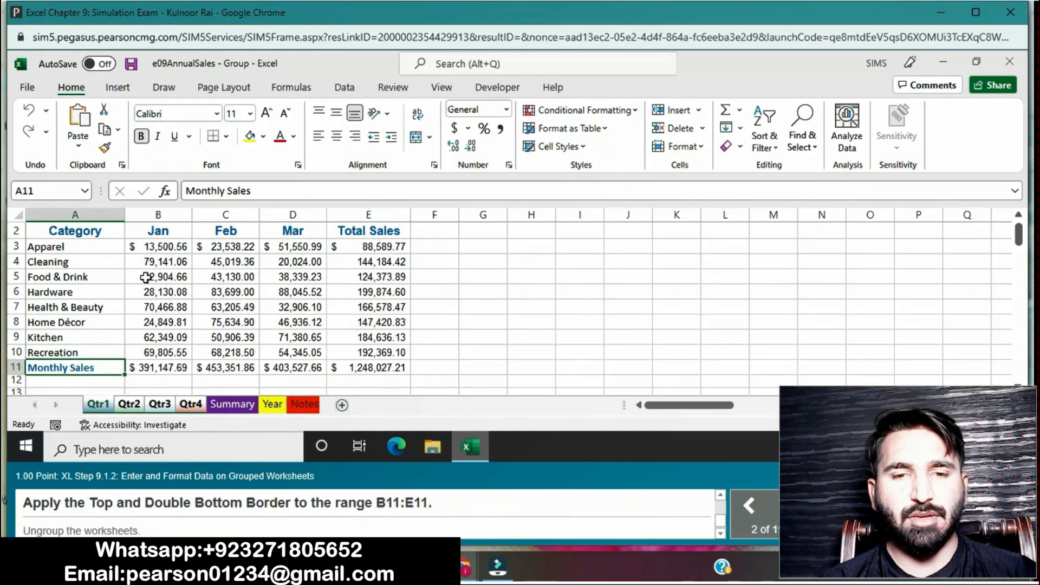
# Apply the Top and Double Bottom Border to range B11:E11 on the grouped worksheets.
pyautogui.moveTo(161, 367); pyautogui.dragTo(348, 370)
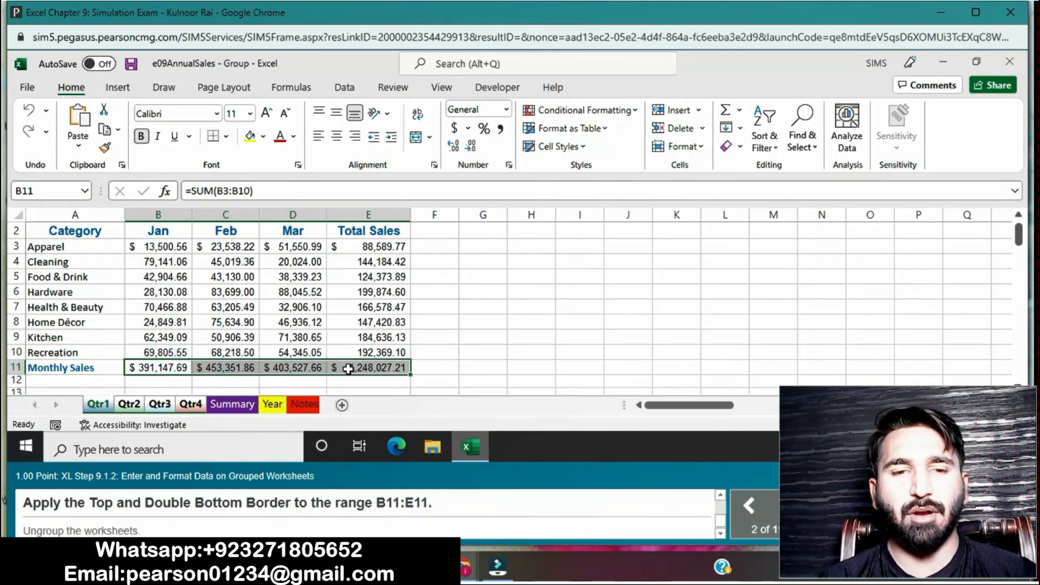
pyautogui.click(226, 137)
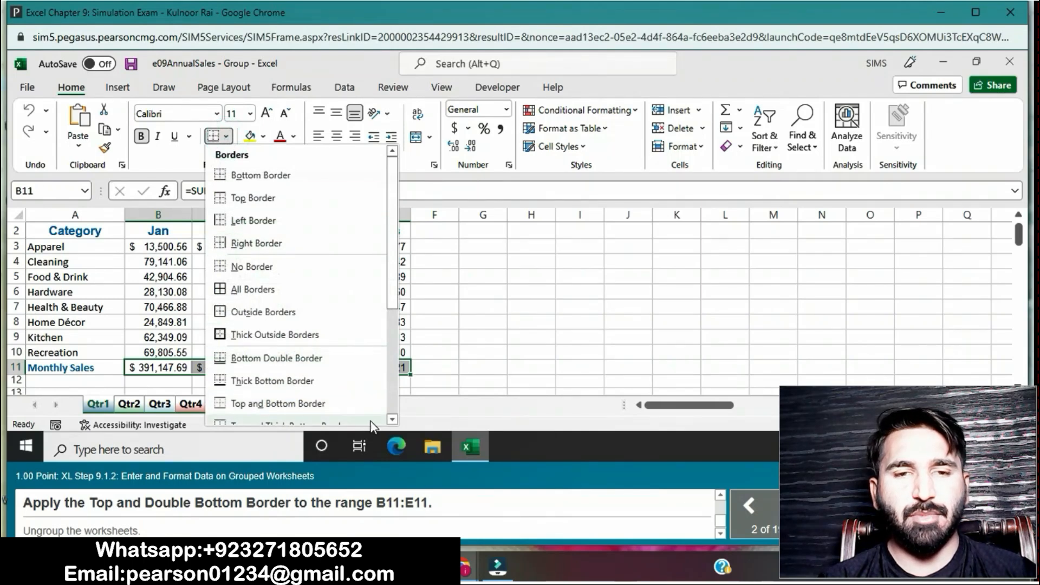
pyautogui.click(392, 420)
pyautogui.click(392, 420)
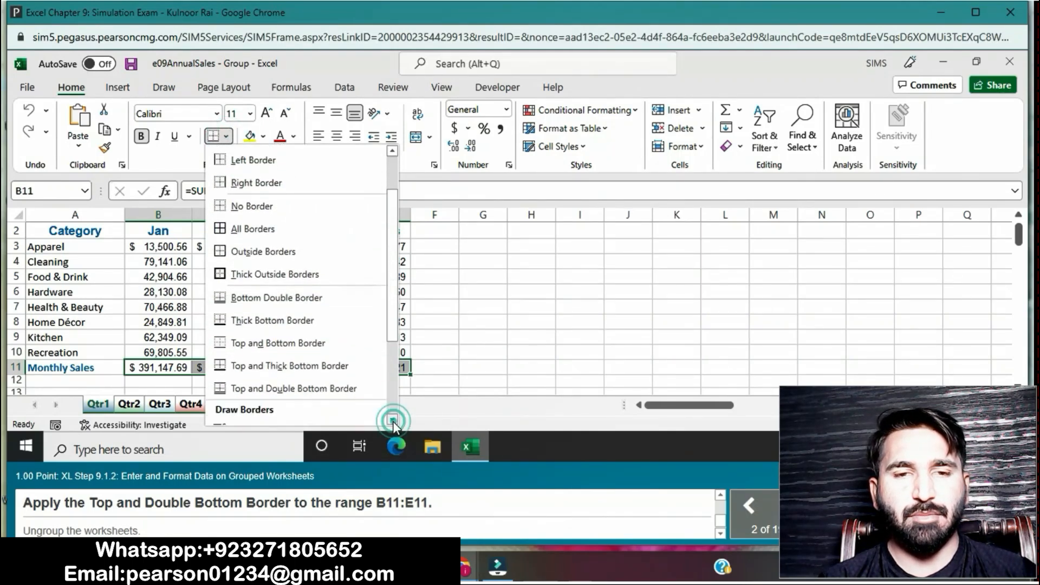
pyautogui.click(328, 388)
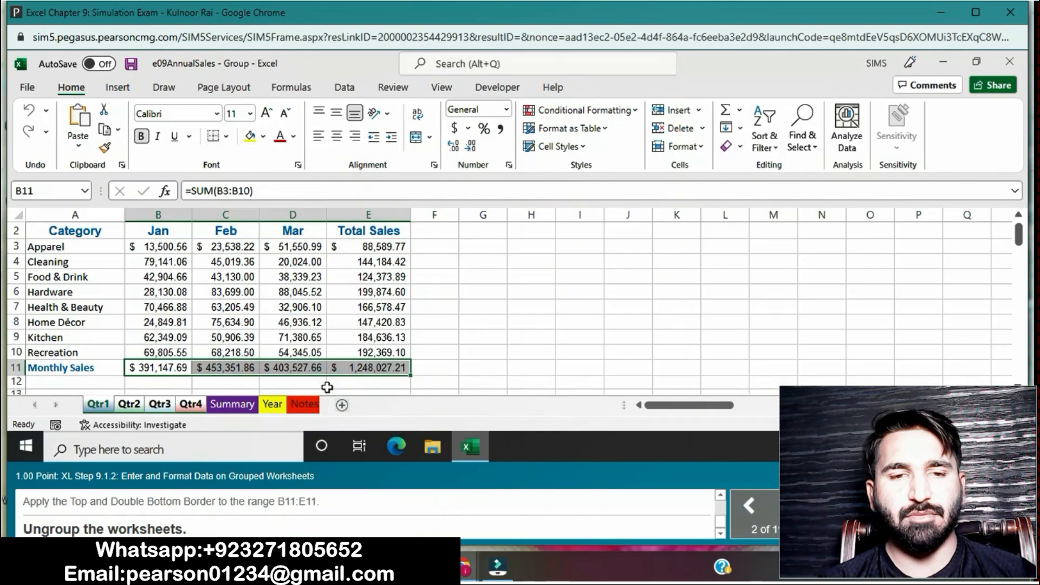
# Ungroup the quarter worksheets.
pyautogui.rightClick(195, 411)
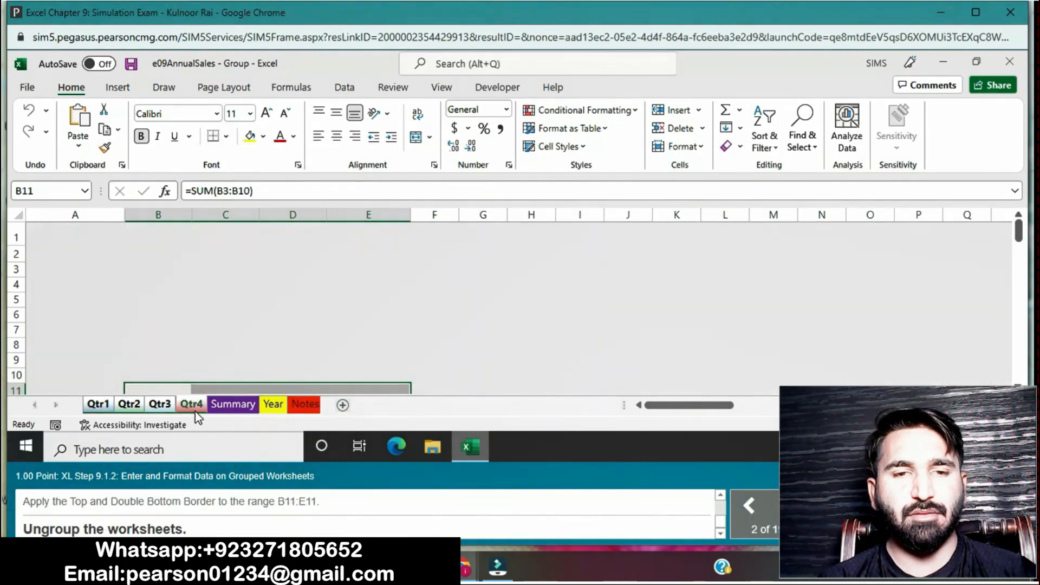
pyautogui.click(236, 407)
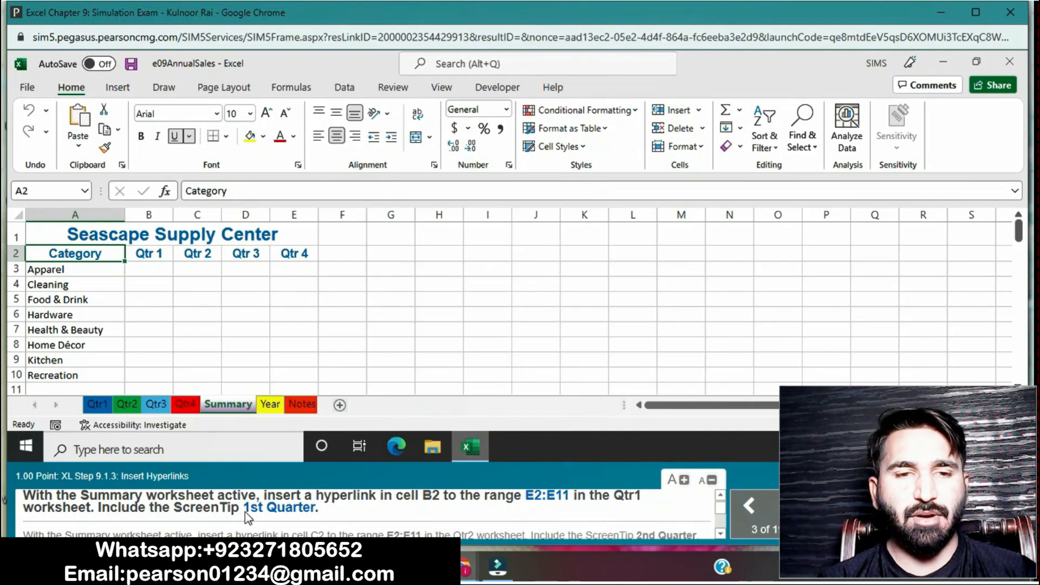
# Set up a hyperlink in cell B2 of the Summary worksheet to the range E2:E11 in the Qtr1 worksheet.
pyautogui.click(158, 253)
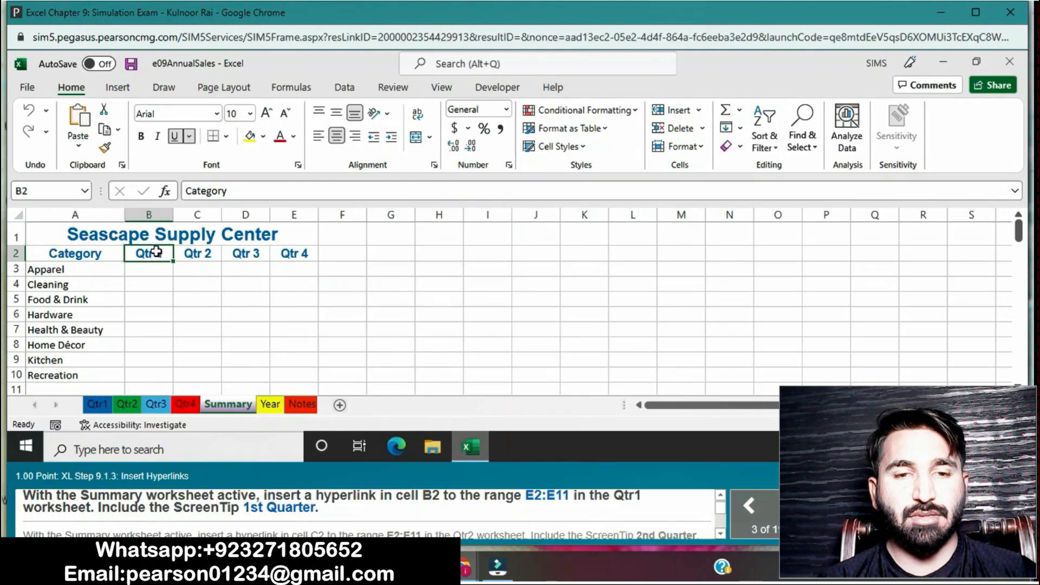
pyautogui.rightClick(158, 255)
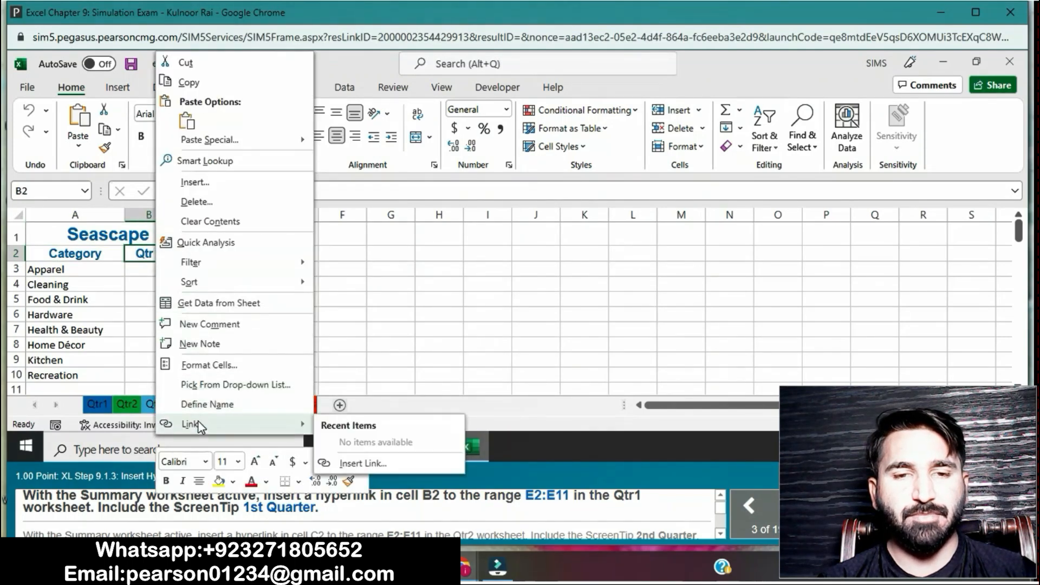
pyautogui.click(197, 421)
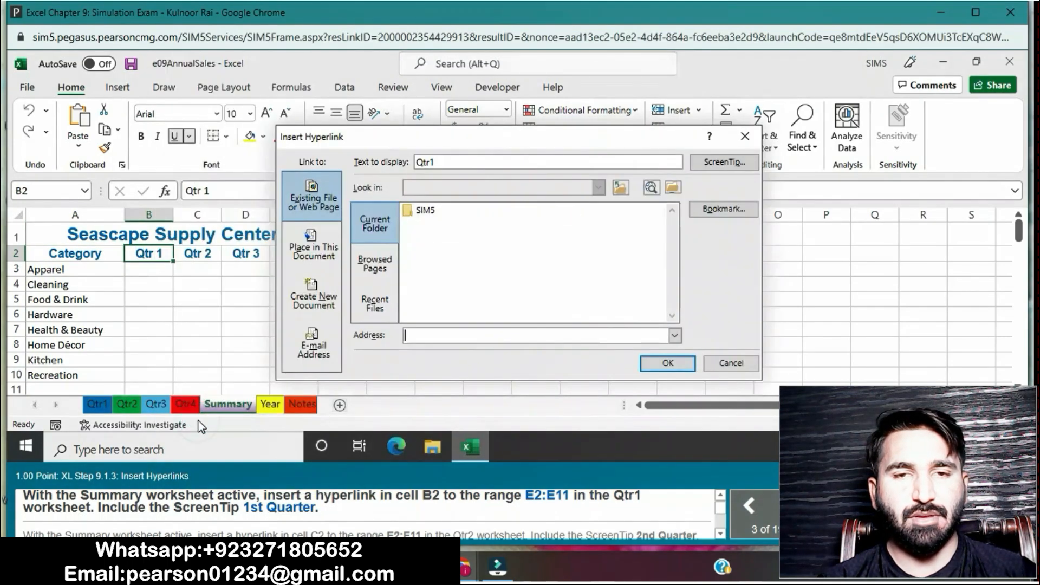
pyautogui.click(319, 238)
pyautogui.click(389, 237)
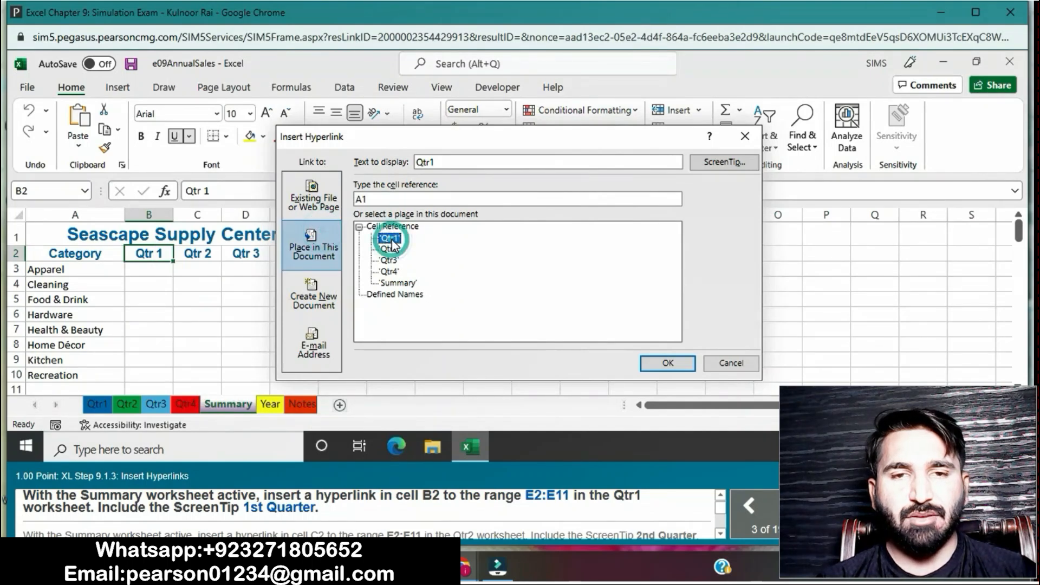
pyautogui.click(382, 201)
pyautogui.press('BackSpace')
pyautogui.press('BackSpace')
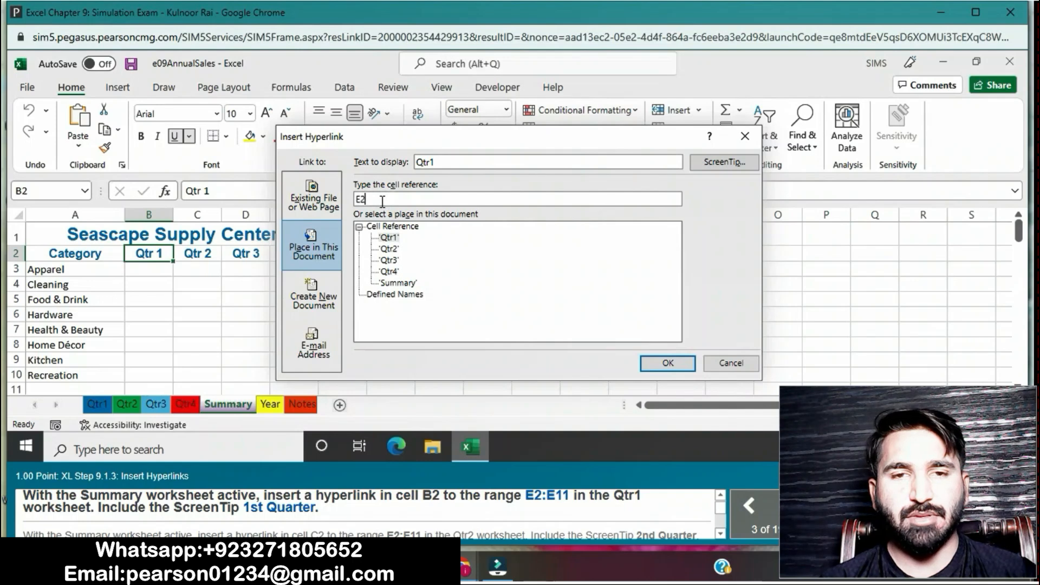
pyautogui.write('E2:E11')
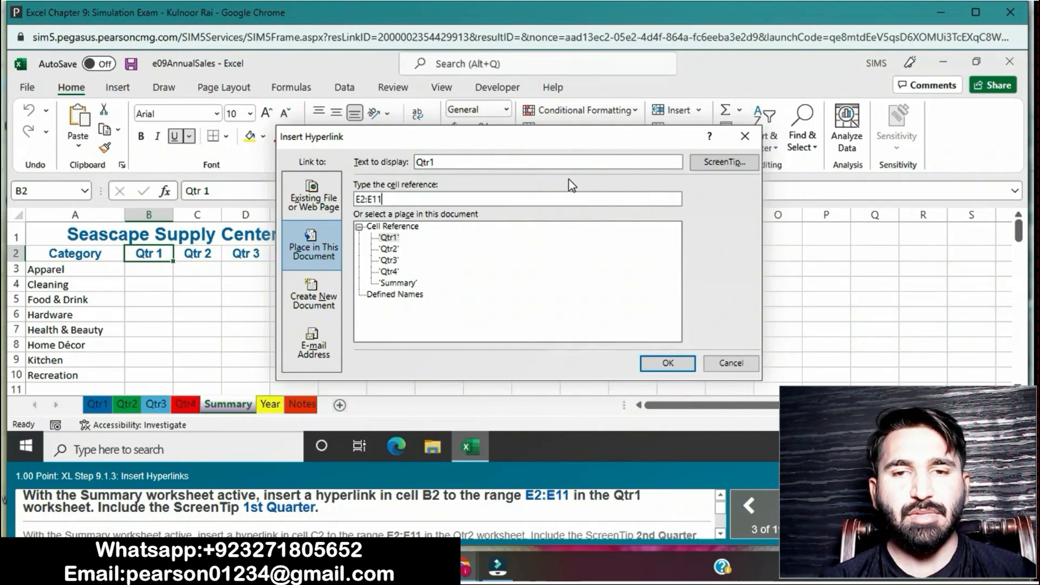
# Add the ScreenTip 1st Quarter to the cell B2 hyperlink and insert the link.
pyautogui.click(709, 165)
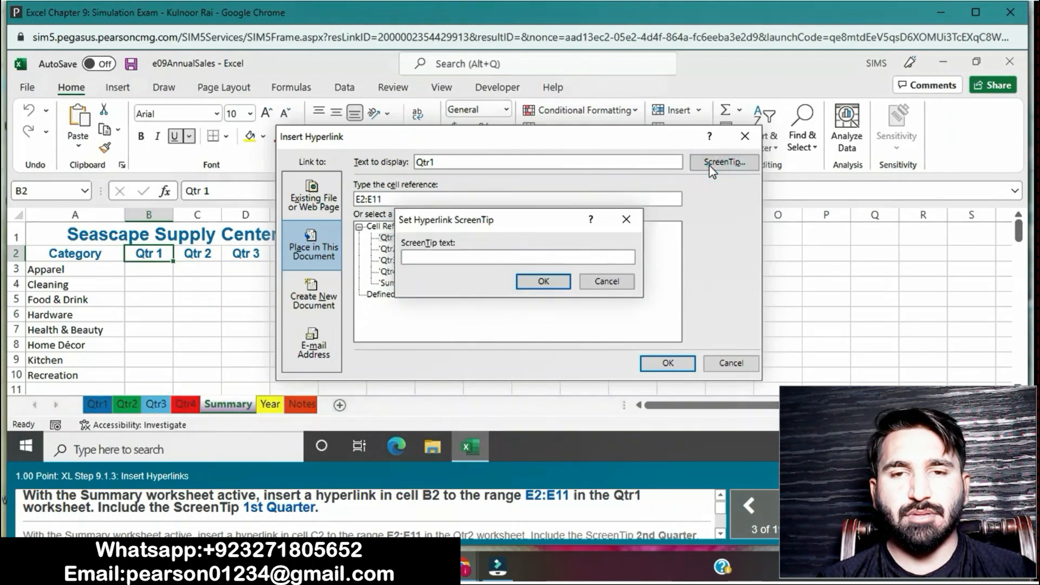
pyautogui.write('1')
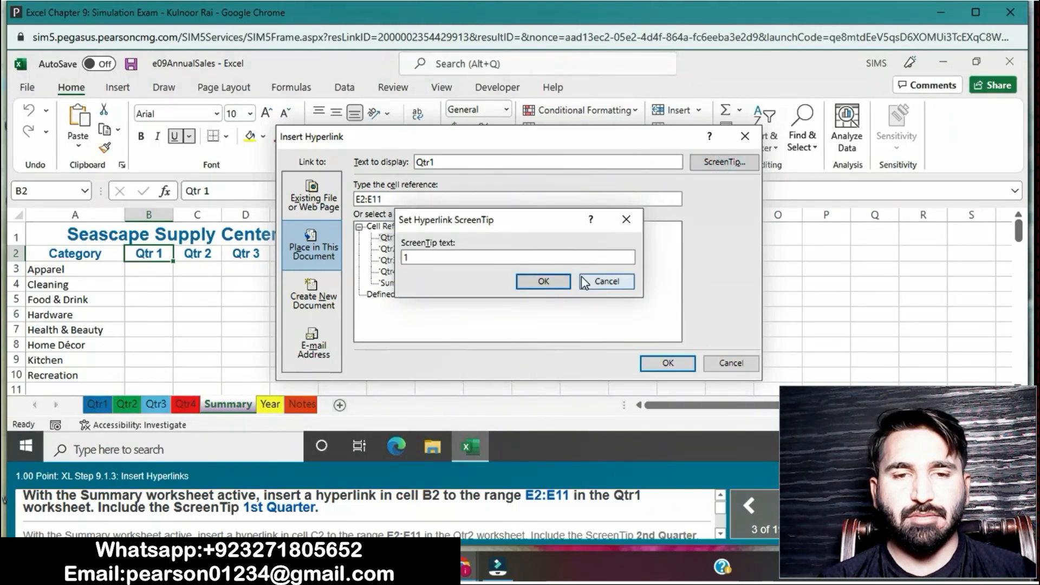
pyautogui.write('st Q')
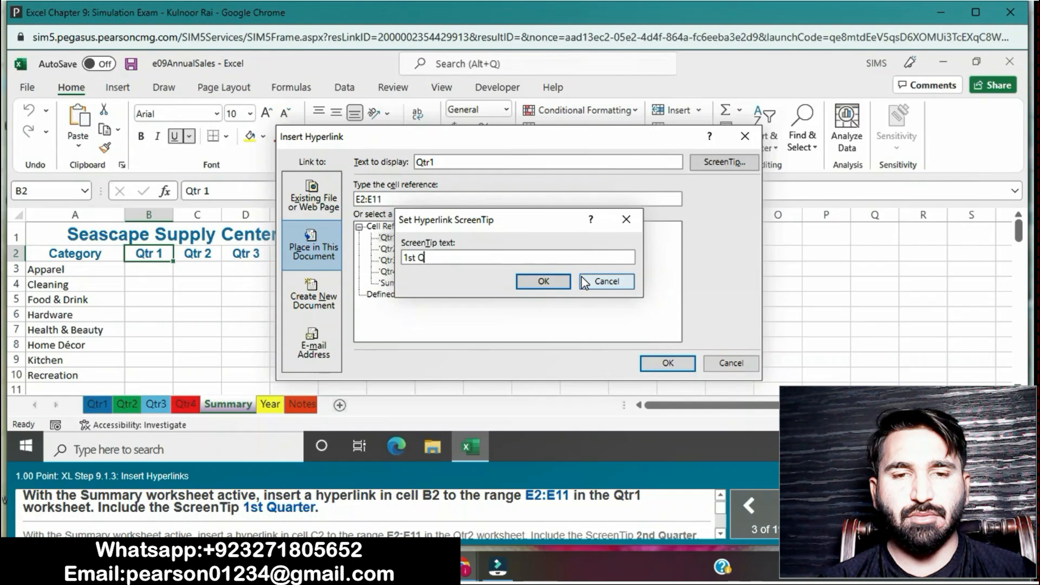
pyautogui.write('uarter')
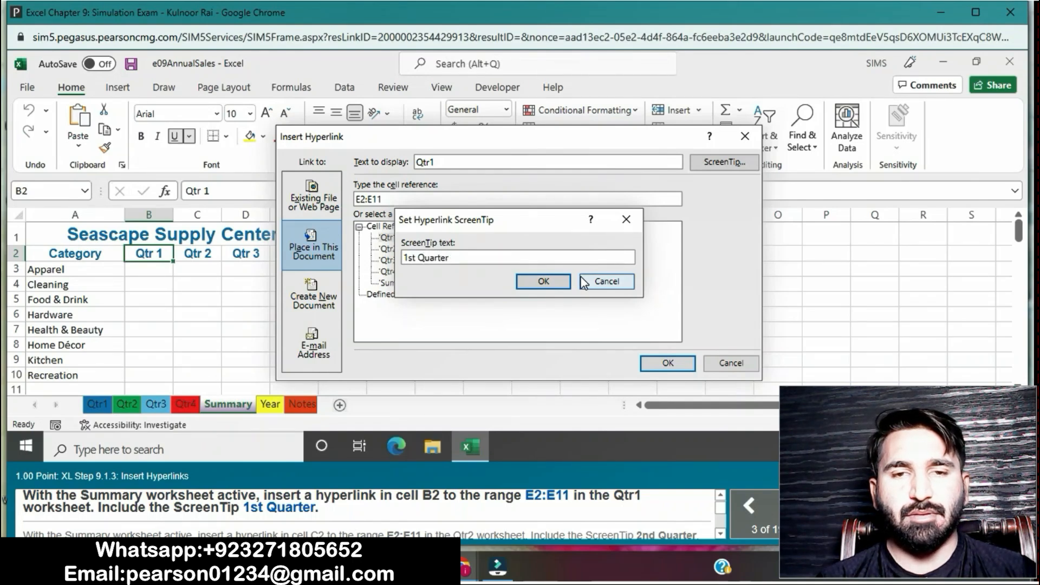
pyautogui.click(542, 282)
pyautogui.click(653, 362)
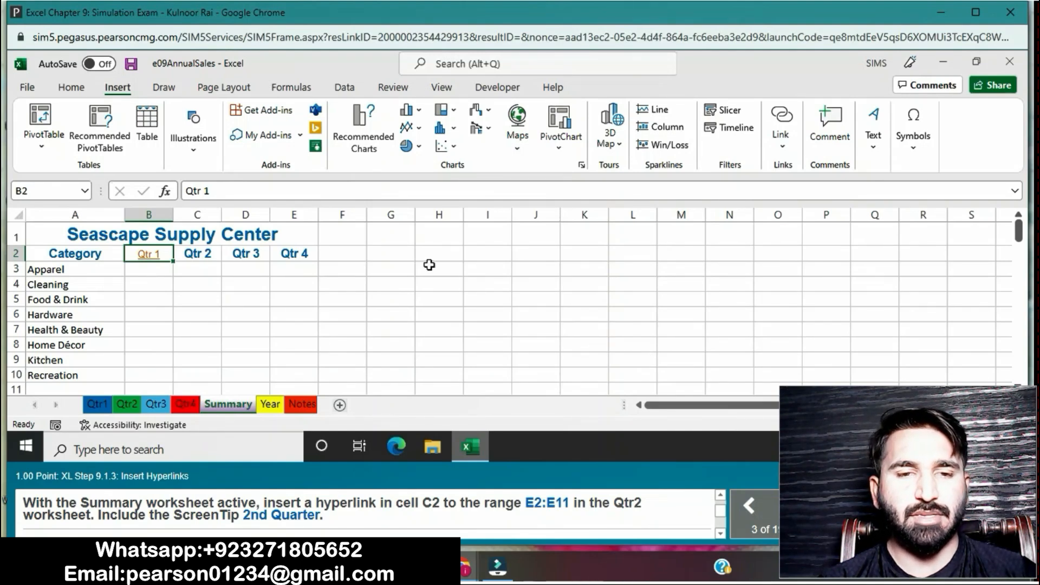
# Set up a hyperlink in cell C2 of the Summary worksheet to the range E2:E11 in the Qtr2 worksheet.
pyautogui.click(206, 257)
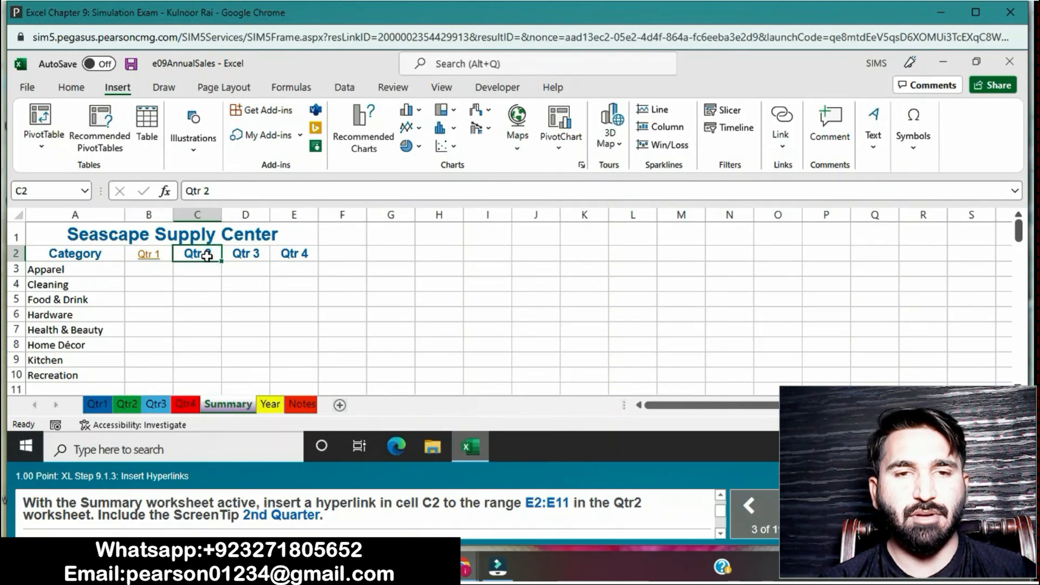
pyautogui.rightClick(206, 256)
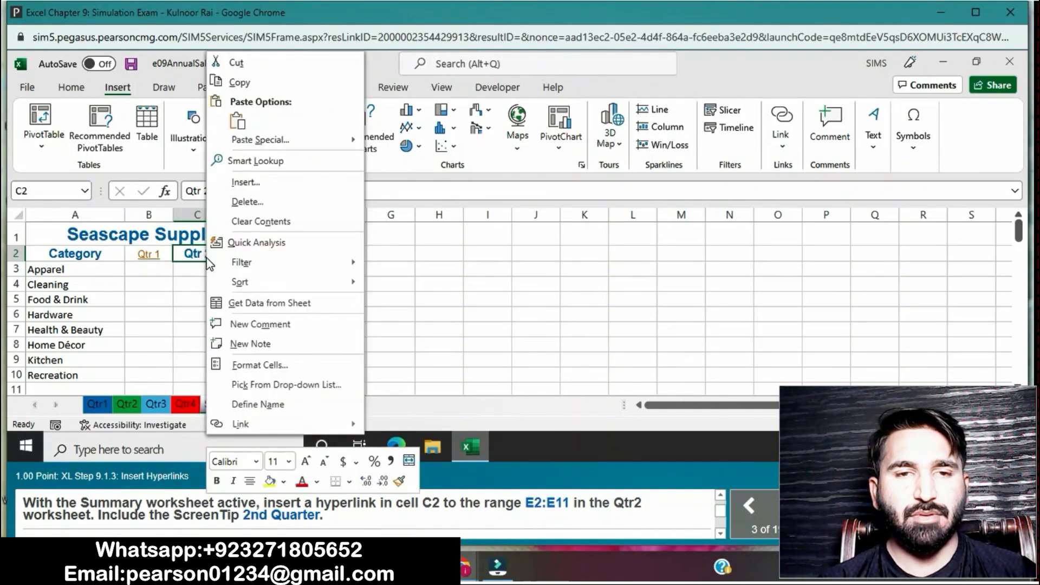
pyautogui.click(243, 428)
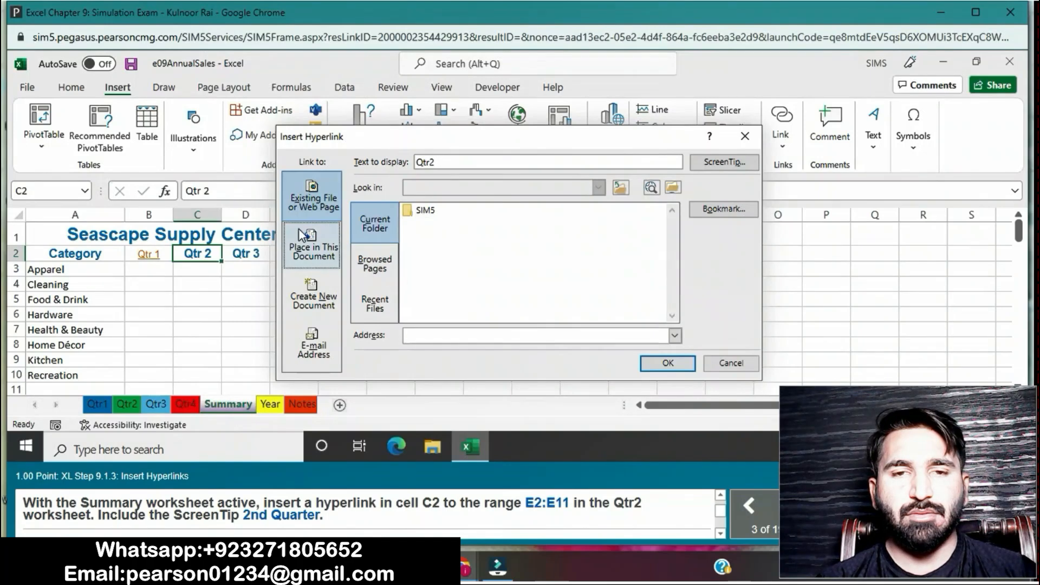
pyautogui.click(313, 248)
pyautogui.click(388, 249)
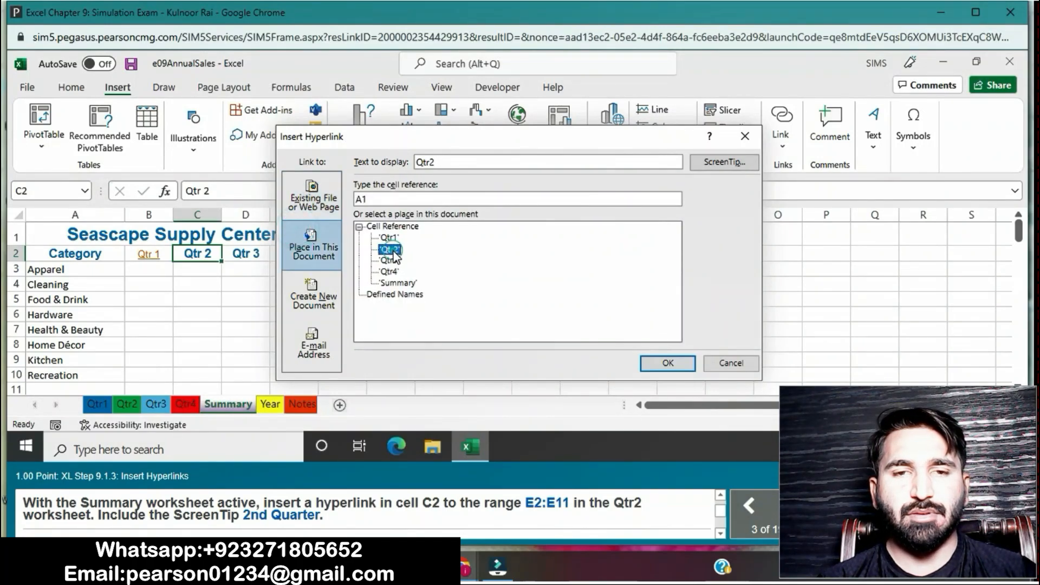
pyautogui.click(380, 198)
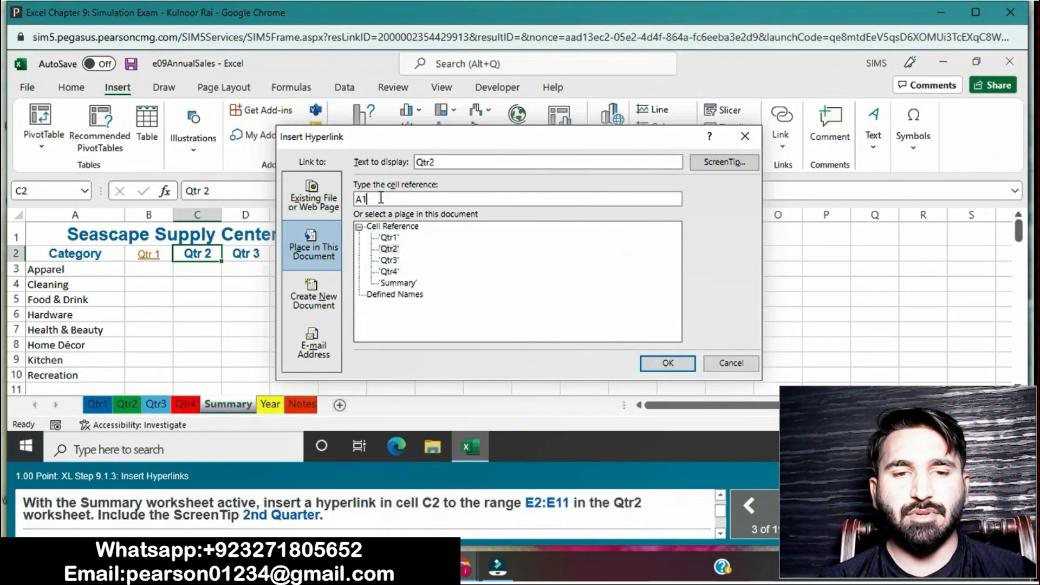
pyautogui.press('BackSpace')
pyautogui.press('BackSpace')
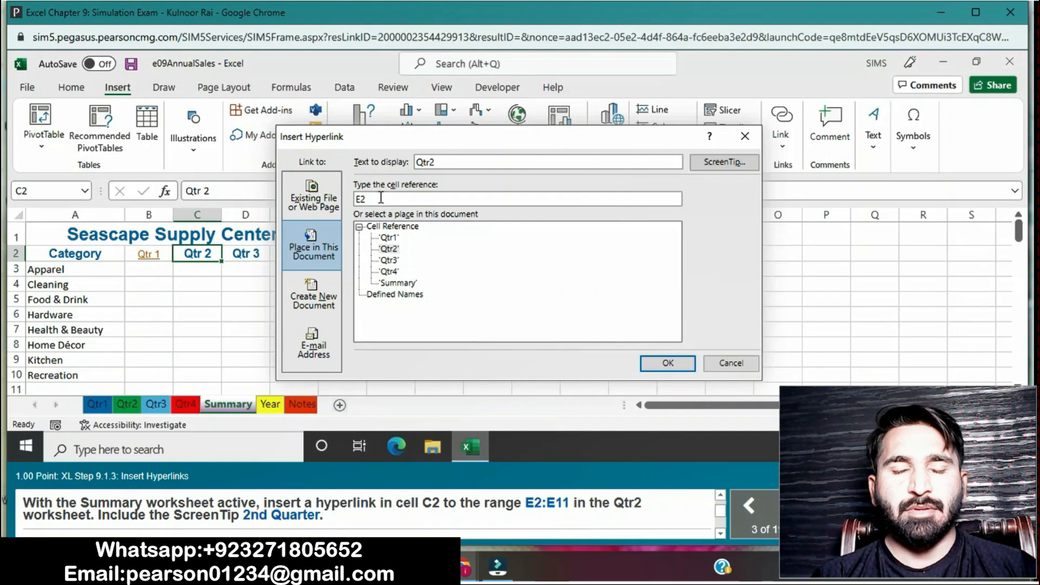
pyautogui.write(':E11')
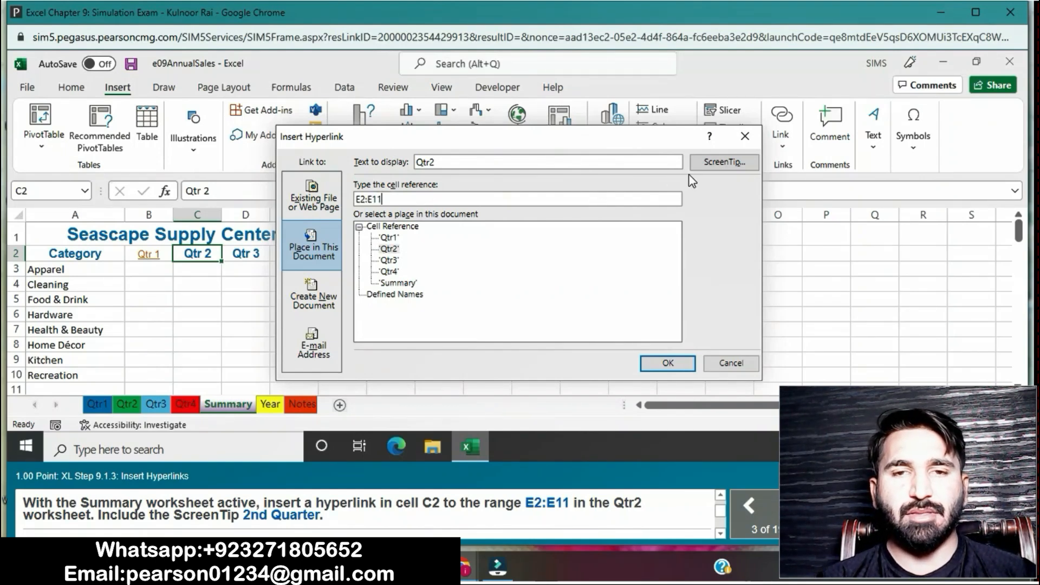
# Add the ScreenTip 2nd Quarter to the cell C2 hyperlink and insert the link.
pyautogui.click(712, 163)
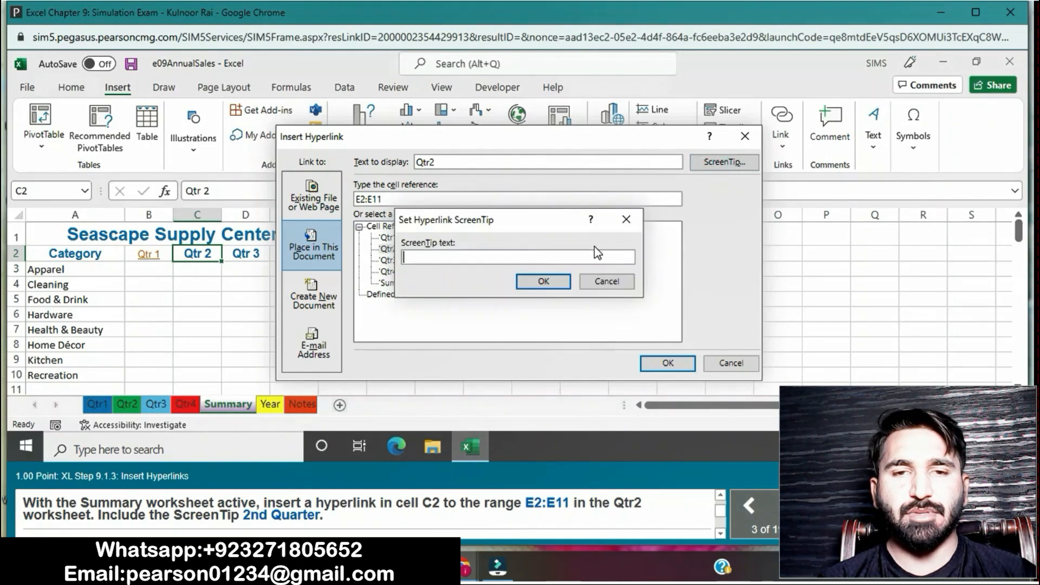
pyautogui.write('2')
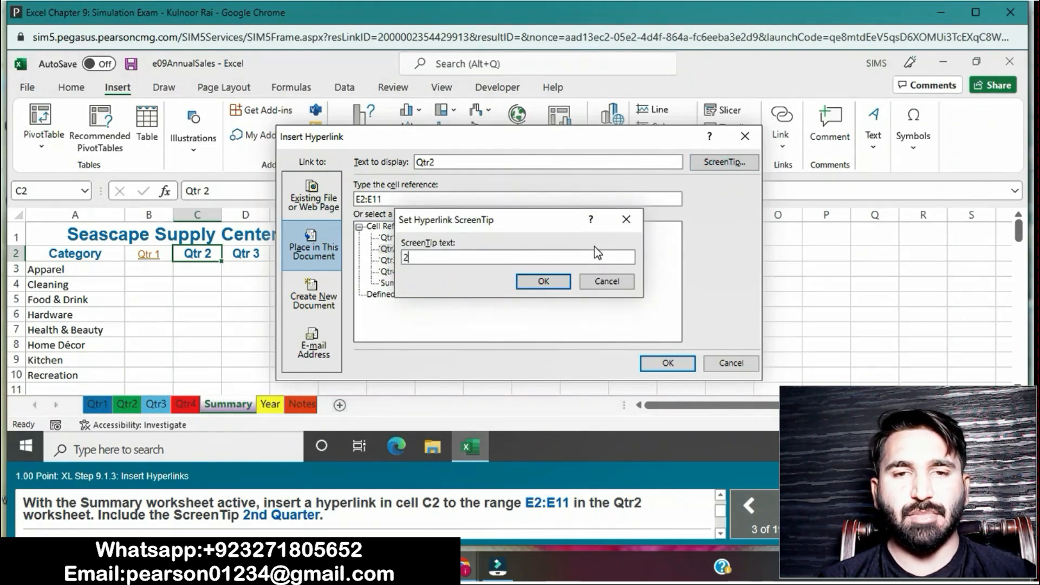
pyautogui.write('nd Q')
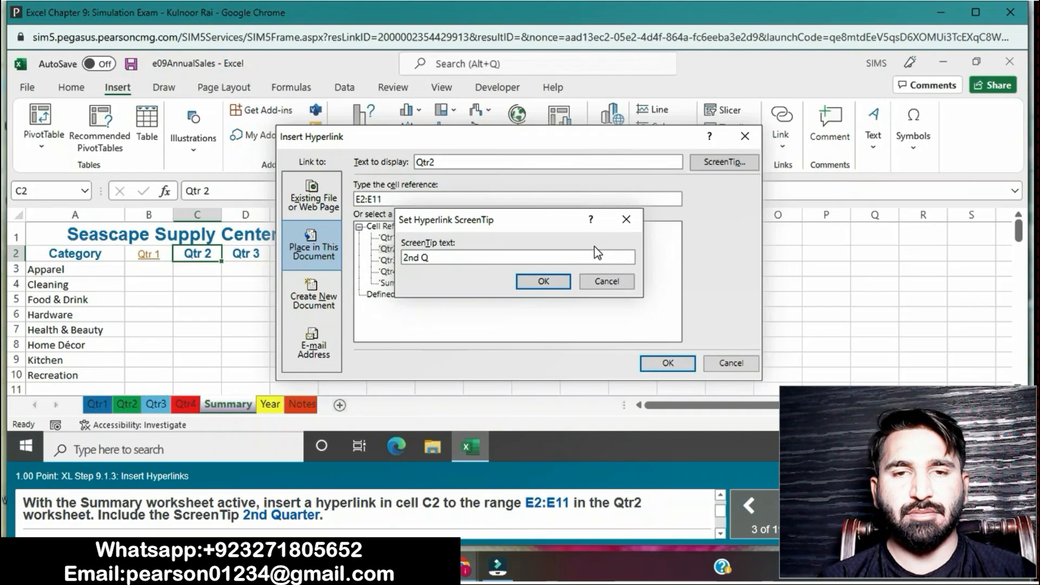
pyautogui.write('uarte')
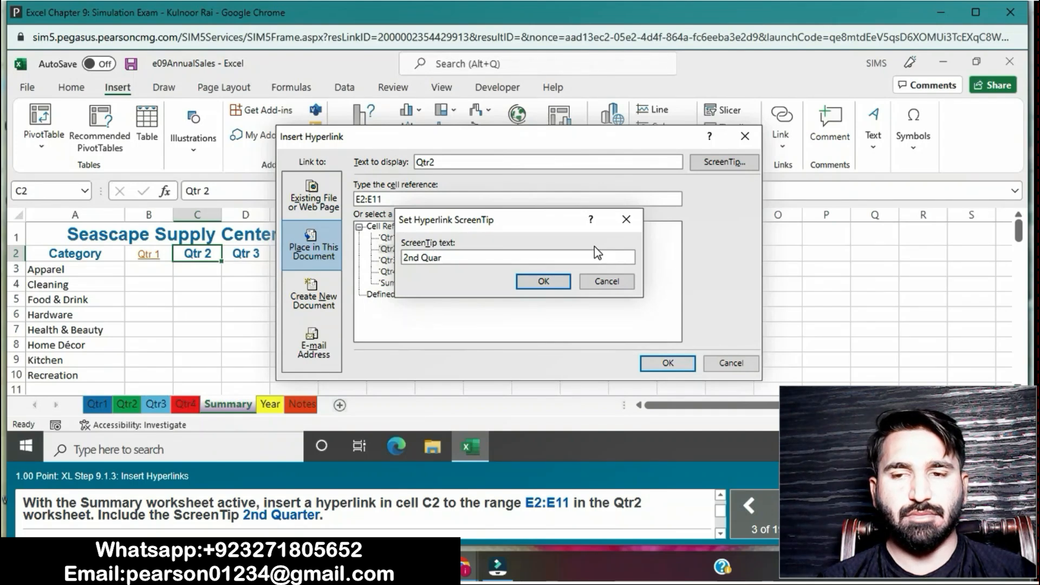
pyautogui.click(559, 284)
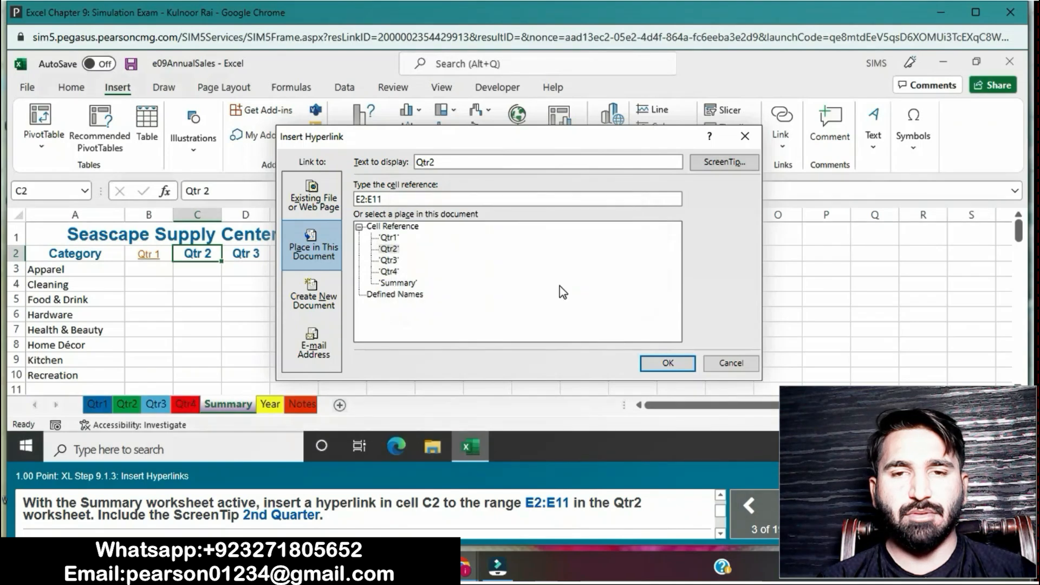
pyautogui.click(657, 364)
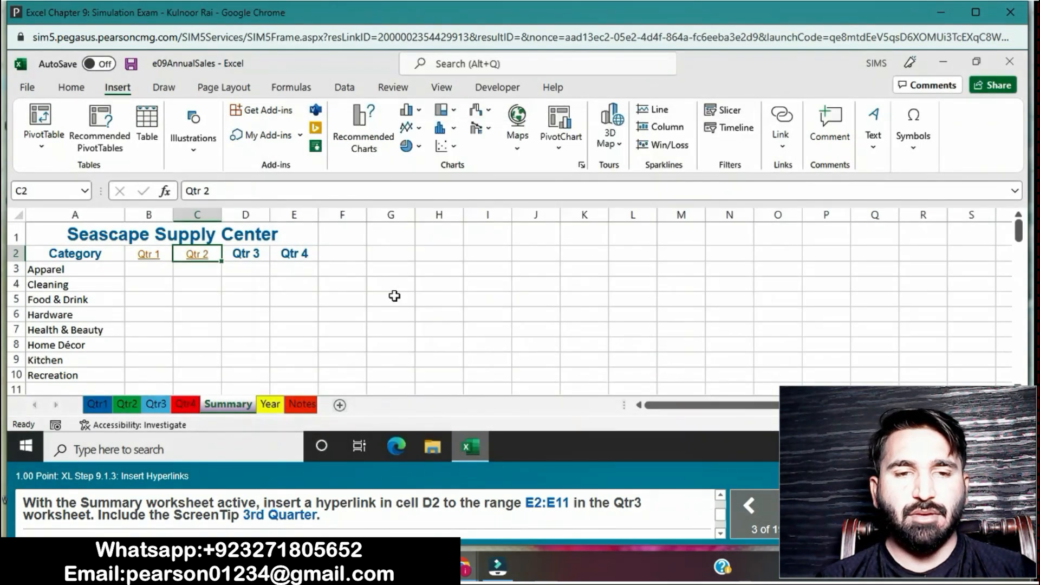
# Set up a hyperlink in cell D2 of the Summary worksheet to the range E2:E11 in the Qtr3 worksheet.
pyautogui.click(254, 255)
pyautogui.rightClick(258, 259)
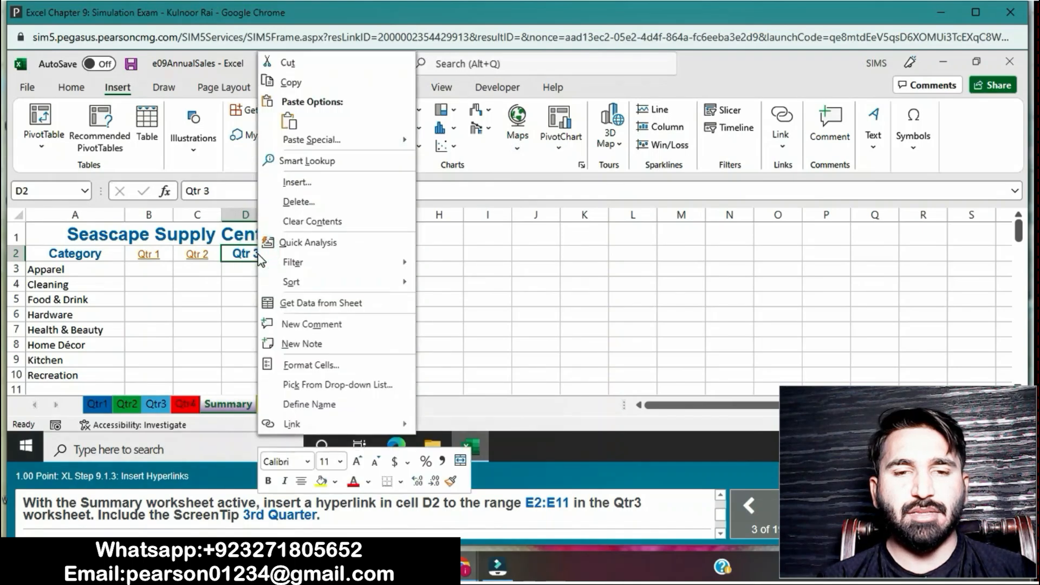
pyautogui.click(303, 423)
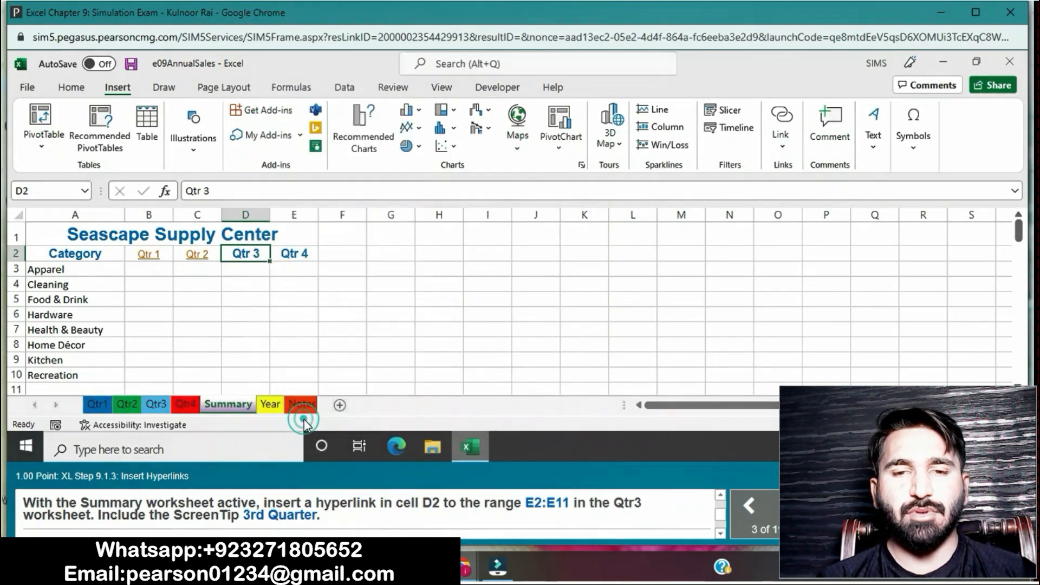
pyautogui.click(323, 242)
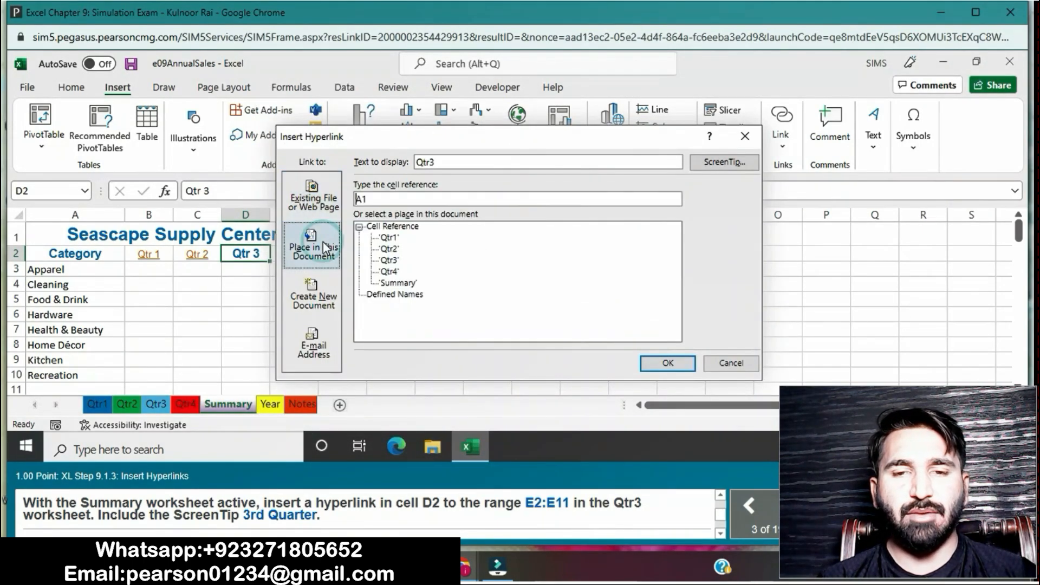
pyautogui.click(390, 260)
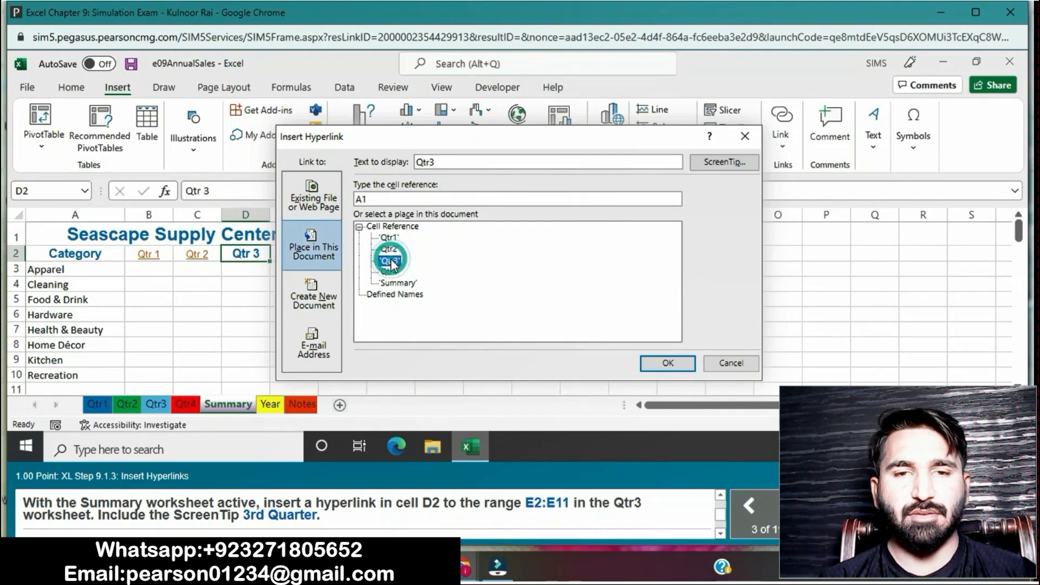
pyautogui.click(378, 199)
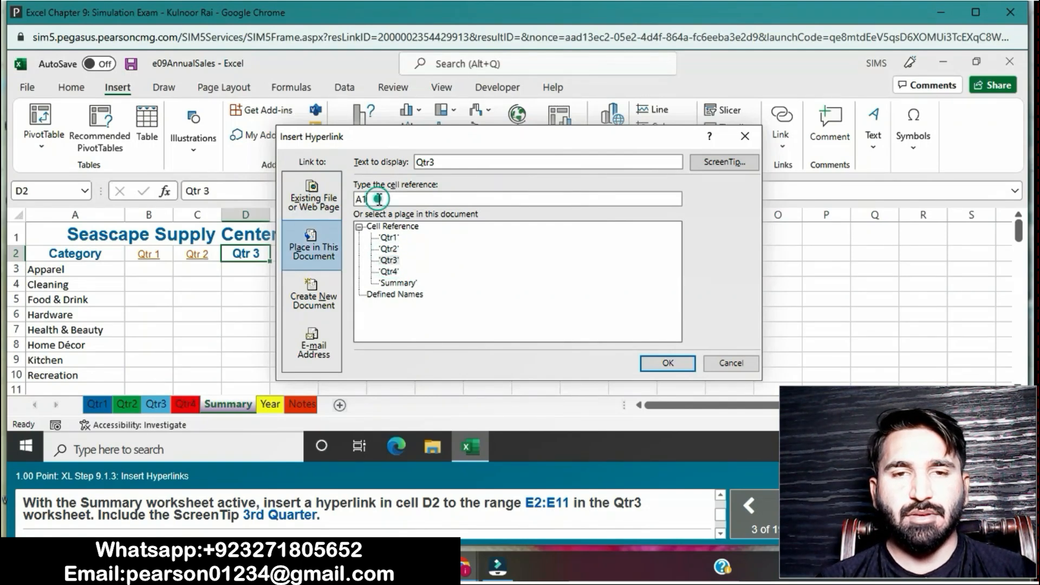
pyautogui.doubleClick(378, 199)
pyautogui.press('BackSpace')
pyautogui.write('E1')
pyautogui.press('BackSpace')
pyautogui.write('2:E11')
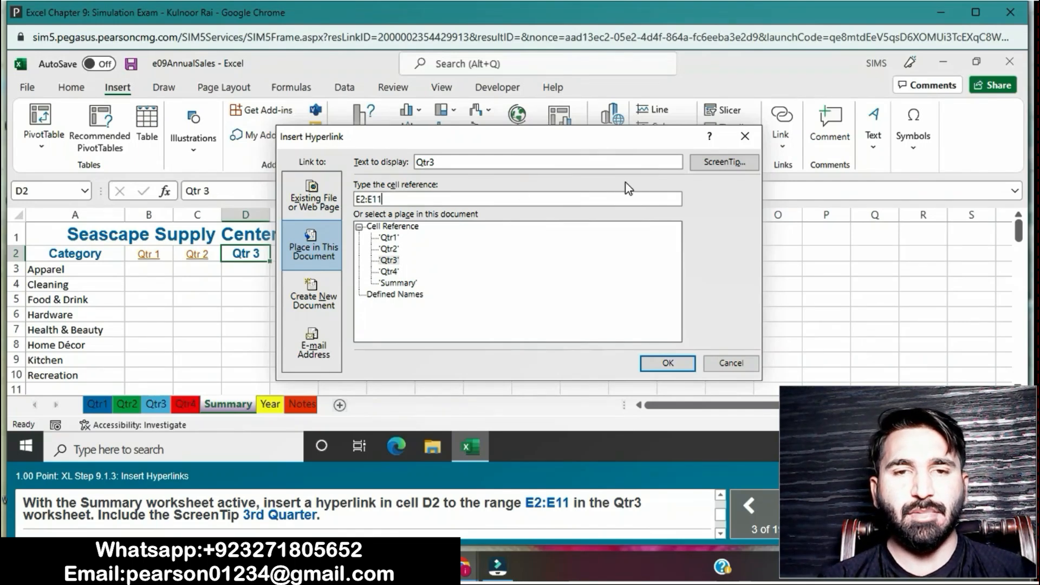
# Add the ScreenTip 3rd Quarter to the cell D2 hyperlink and insert the link.
pyautogui.click(724, 161)
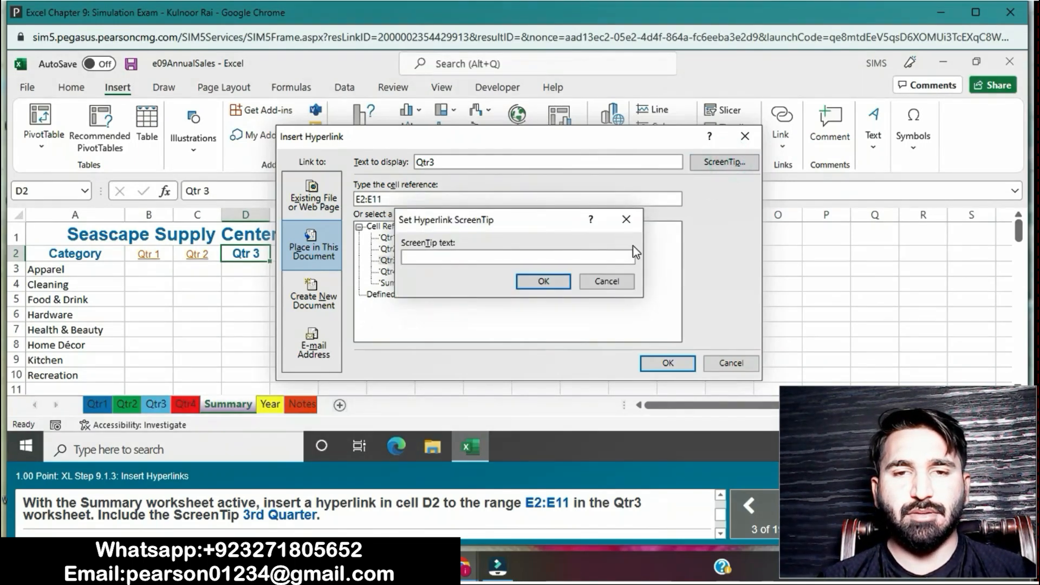
pyautogui.write('3rd')
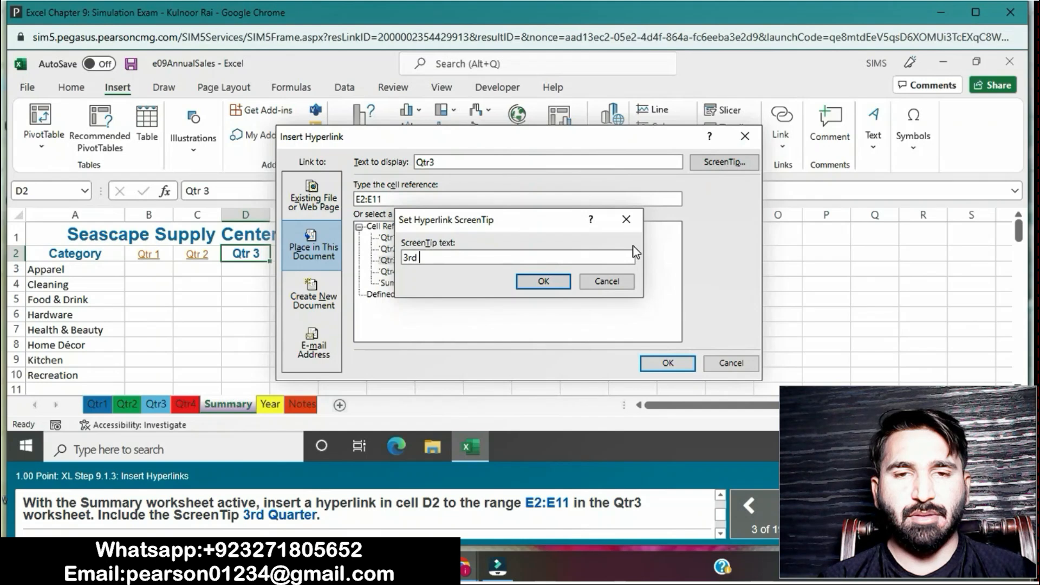
pyautogui.write(' Qu')
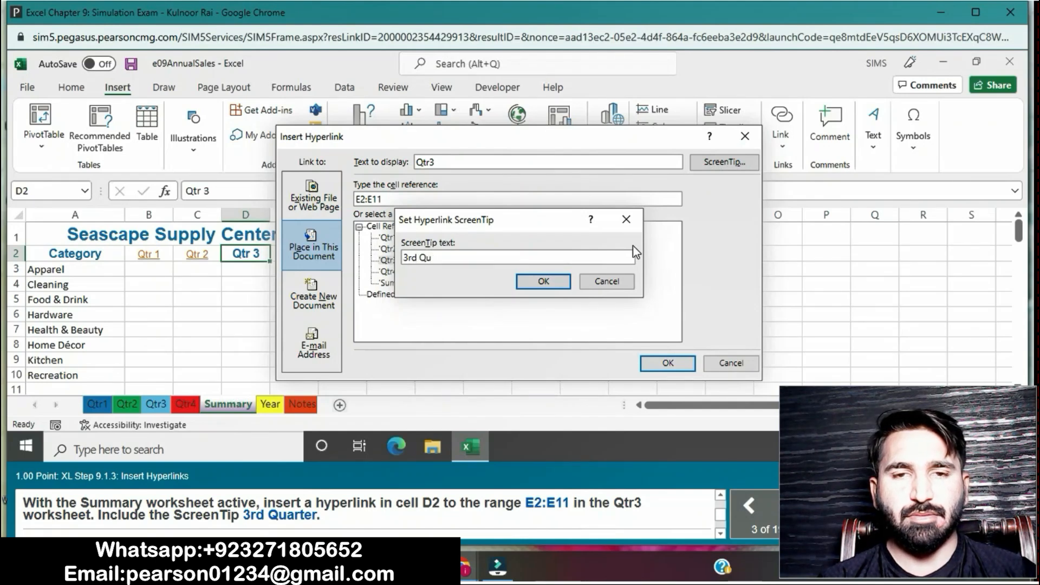
pyautogui.write('arter')
pyautogui.click(548, 281)
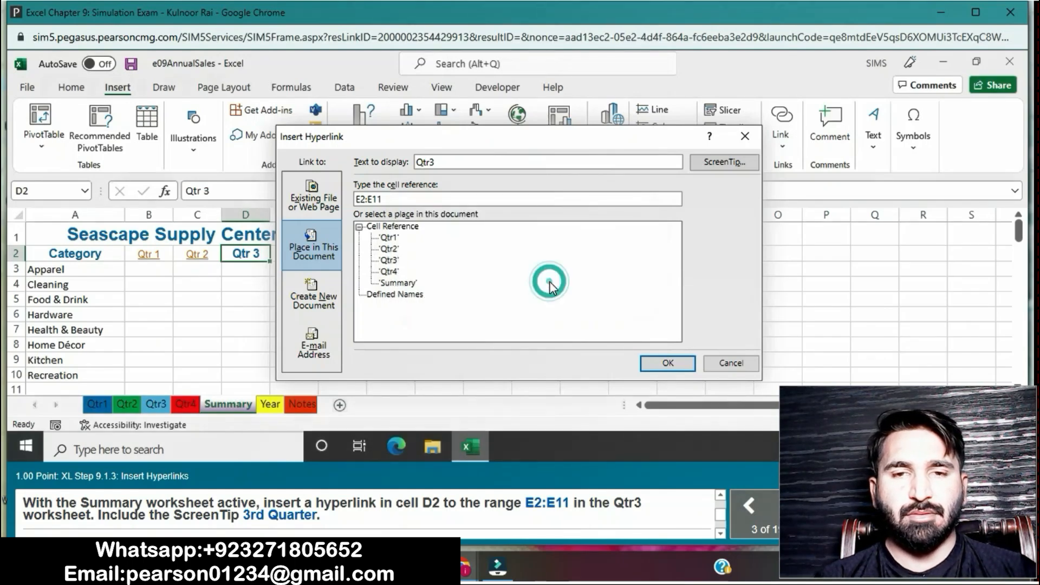
pyautogui.click(668, 363)
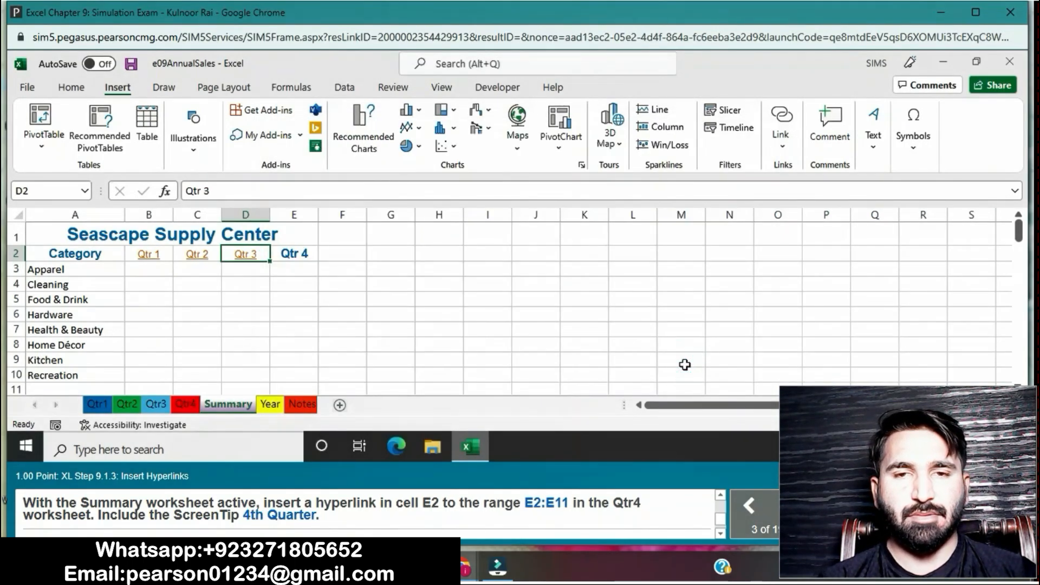
# Set up a hyperlink in cell E2 of the Summary worksheet to the range E2:E11 in the Qtr4 worksheet.
pyautogui.click(302, 257)
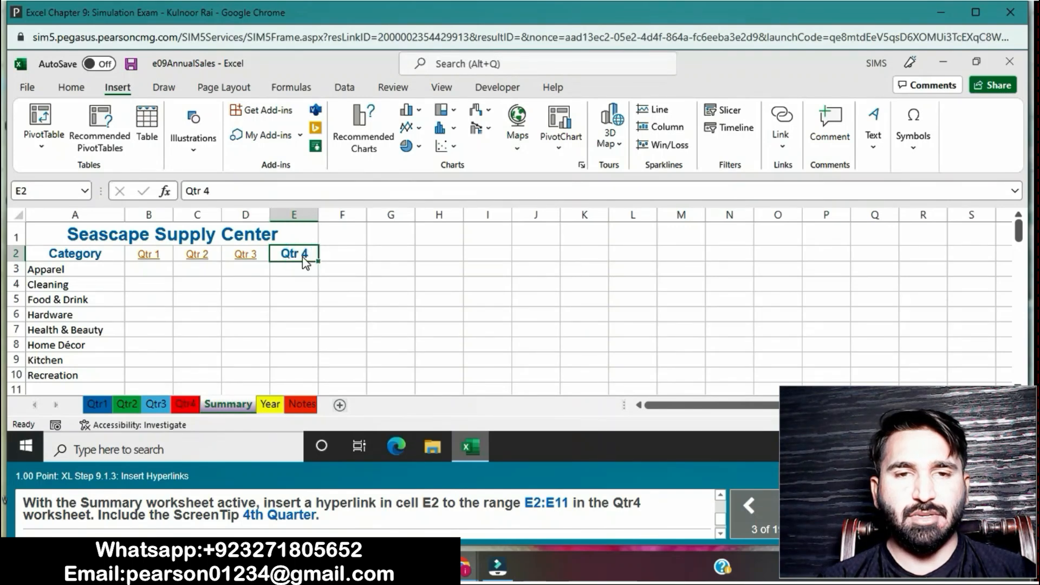
pyautogui.rightClick(302, 256)
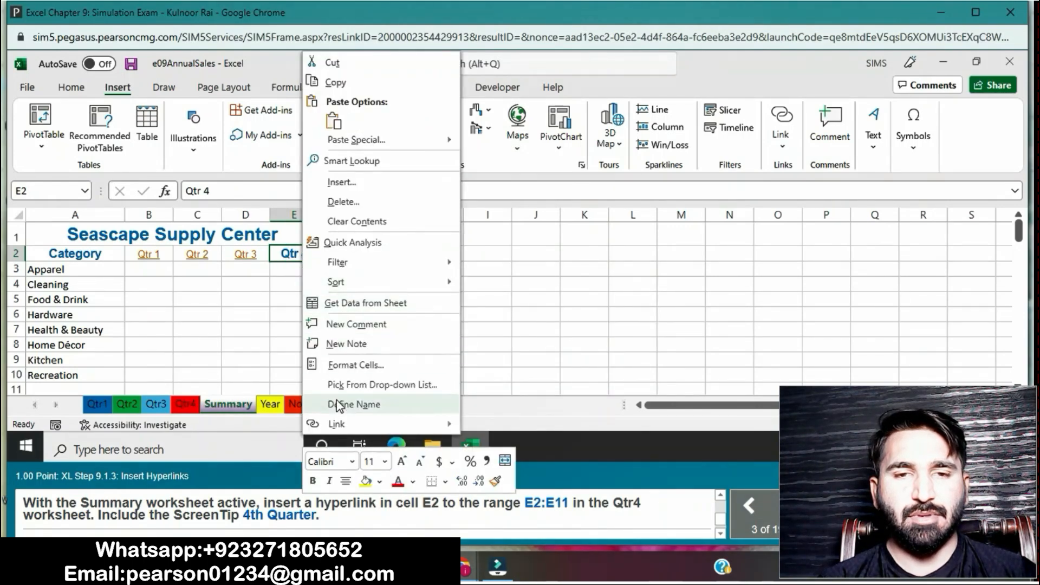
pyautogui.click(340, 424)
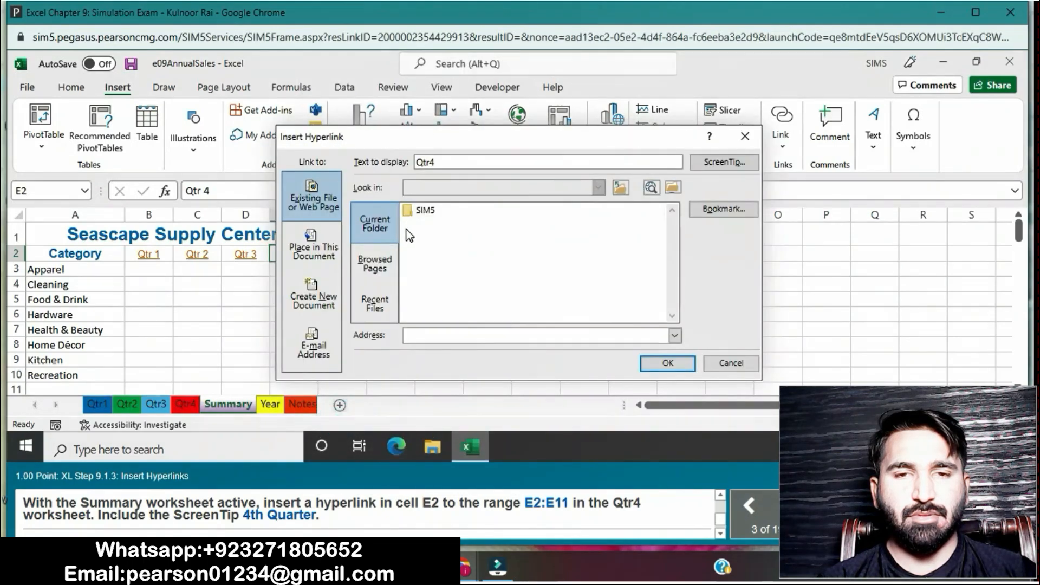
pyautogui.click(323, 236)
pyautogui.click(391, 272)
pyautogui.click(385, 199)
pyautogui.press('BackSpace')
pyautogui.press('BackSpace')
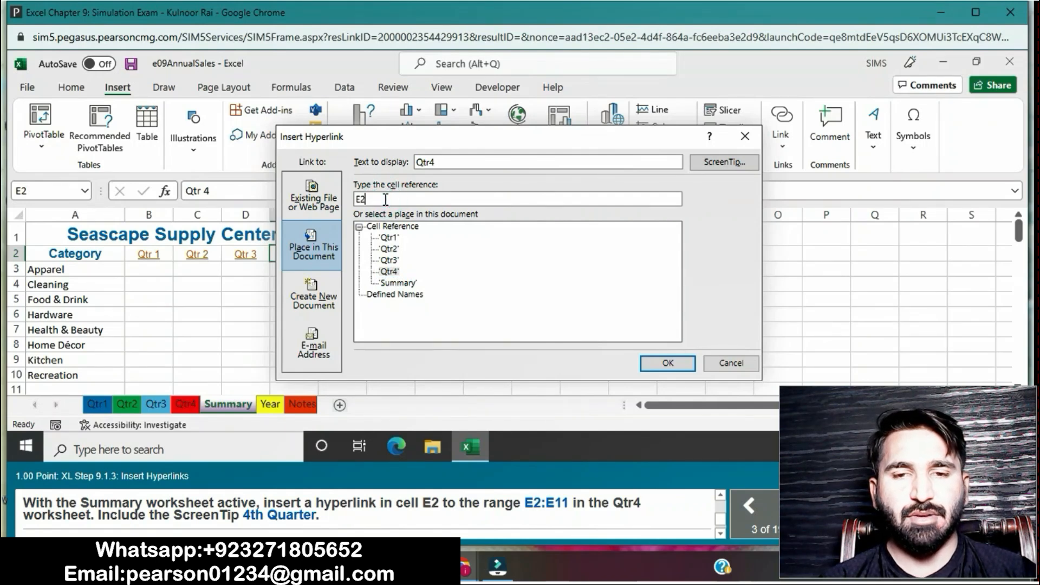
pyautogui.write('E2:E11')
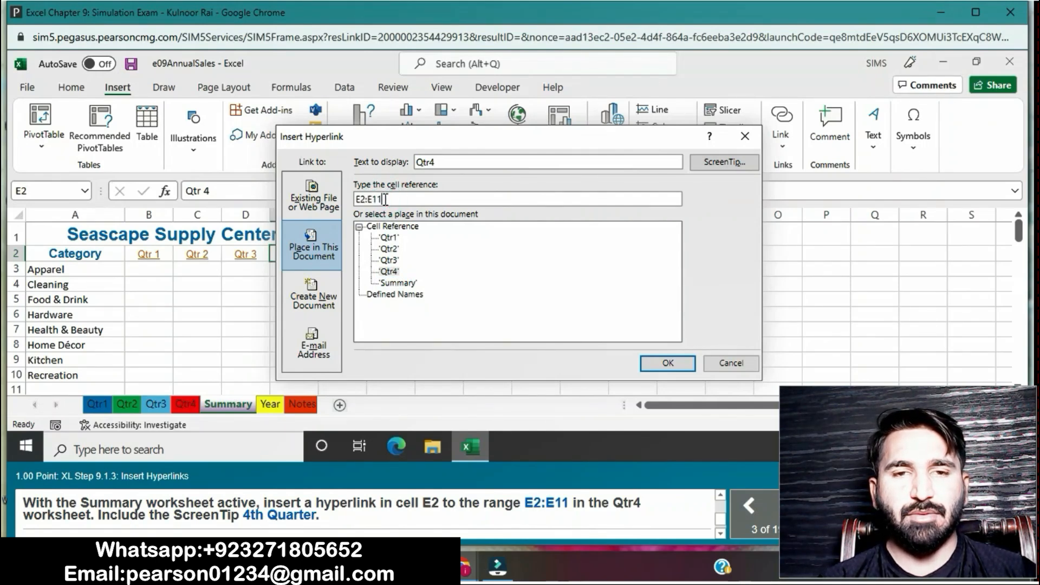
# Insert the cell E2 hyperlink with the ScreenTip 4th Quarter, and follow the hyperlink in cell B2.
pyautogui.click(723, 162)
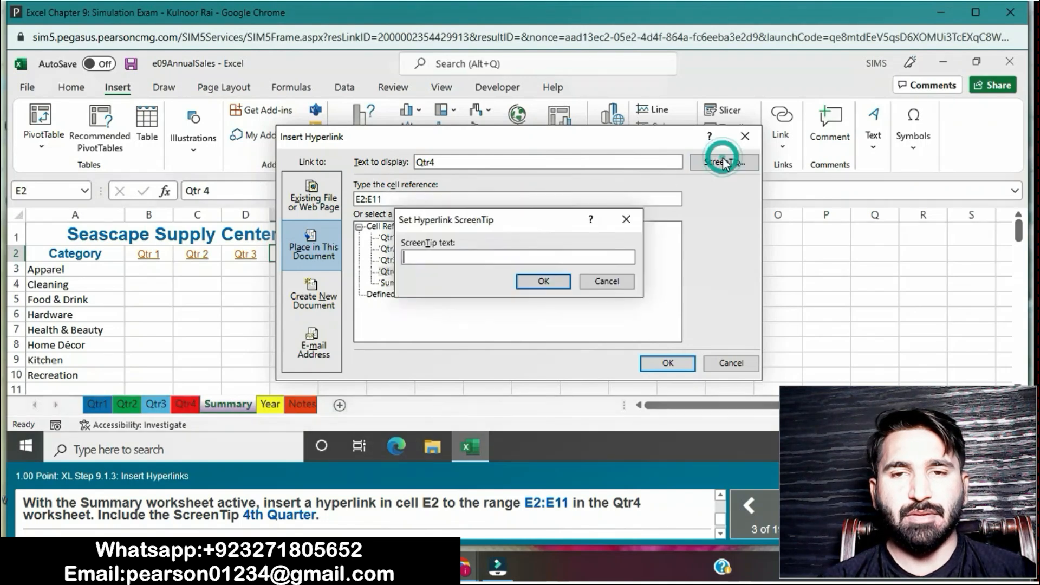
pyautogui.write('4t')
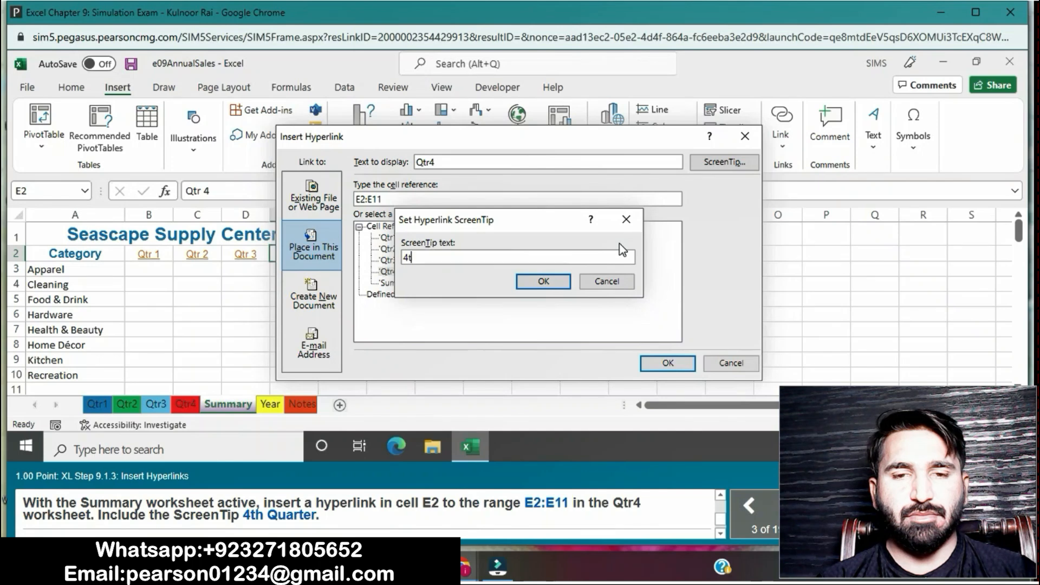
pyautogui.write('h Quarter')
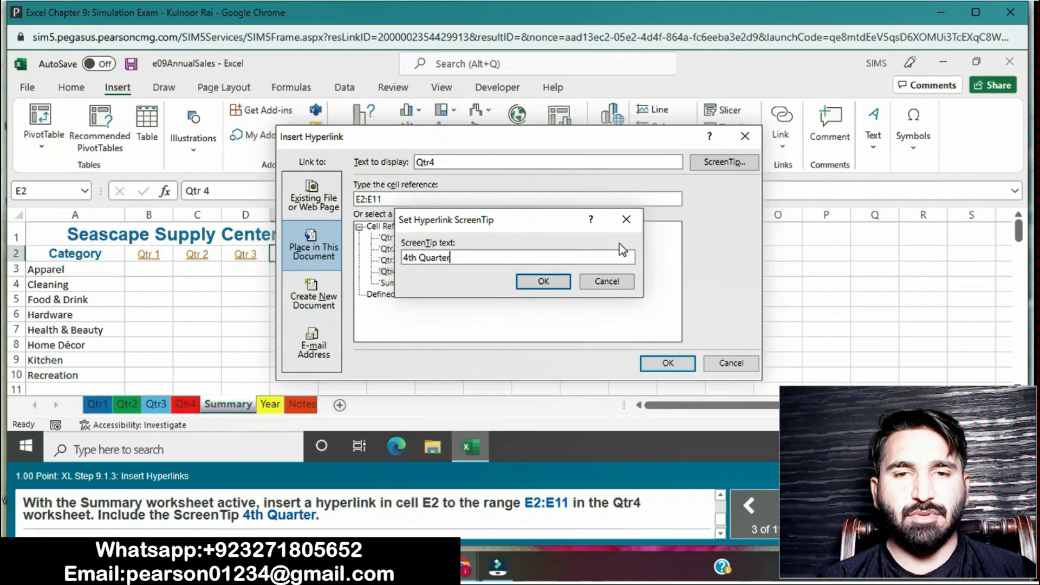
pyautogui.click(557, 282)
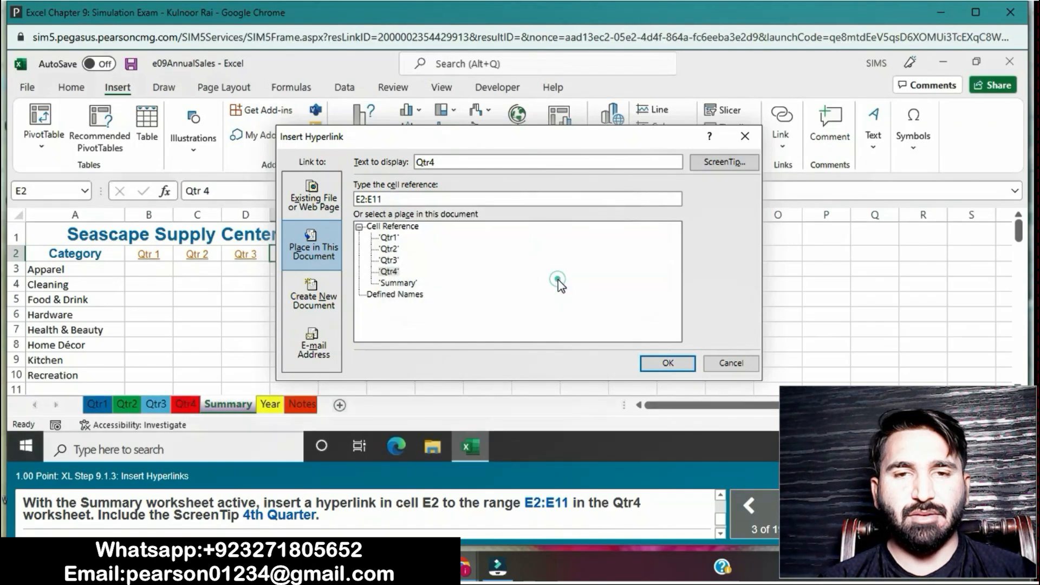
pyautogui.click(664, 363)
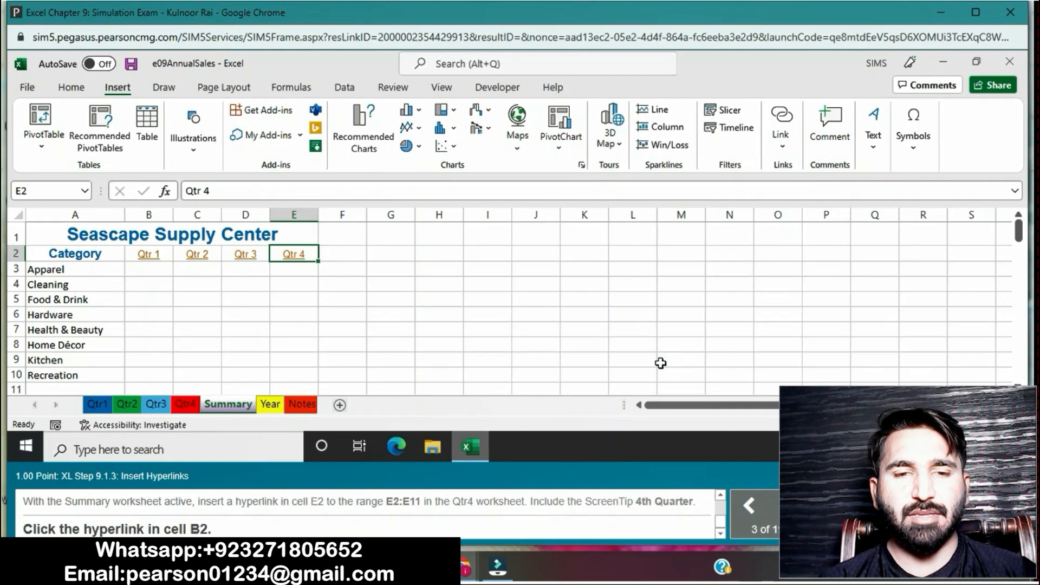
pyautogui.click(151, 255)
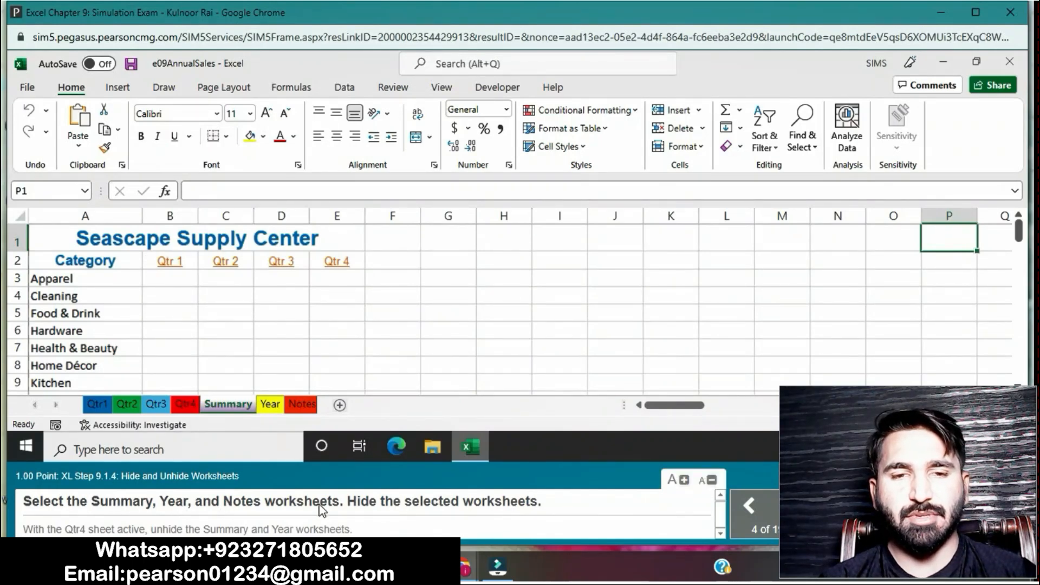
# Group the Summary, Year and Notes worksheets and hide them.
pyautogui.keyDown('ctrl'); pyautogui.click(274, 405); pyautogui.keyUp('ctrl')
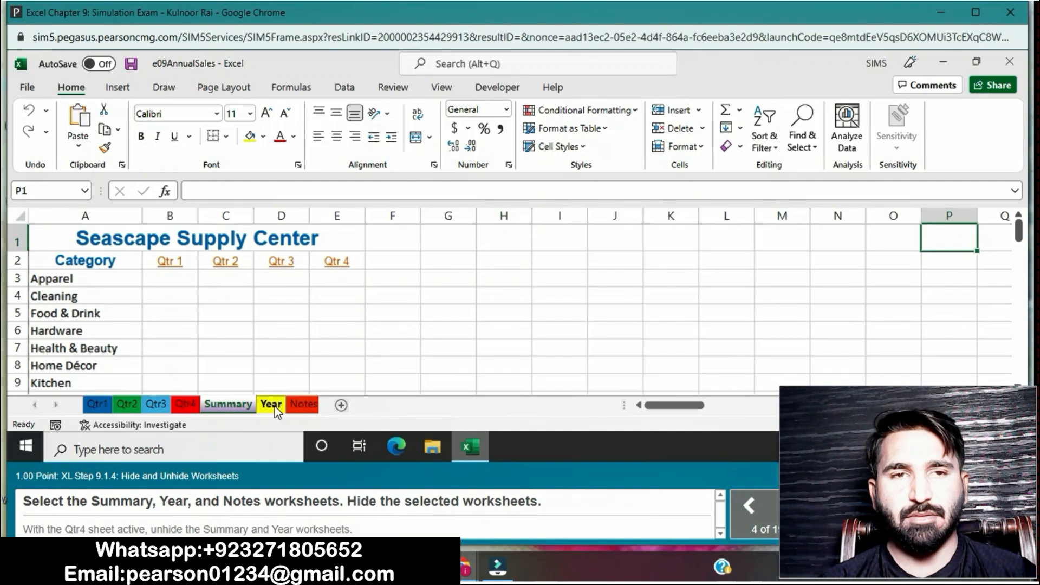
pyautogui.keyDown('ctrl'); pyautogui.click(299, 405); pyautogui.keyUp('ctrl')
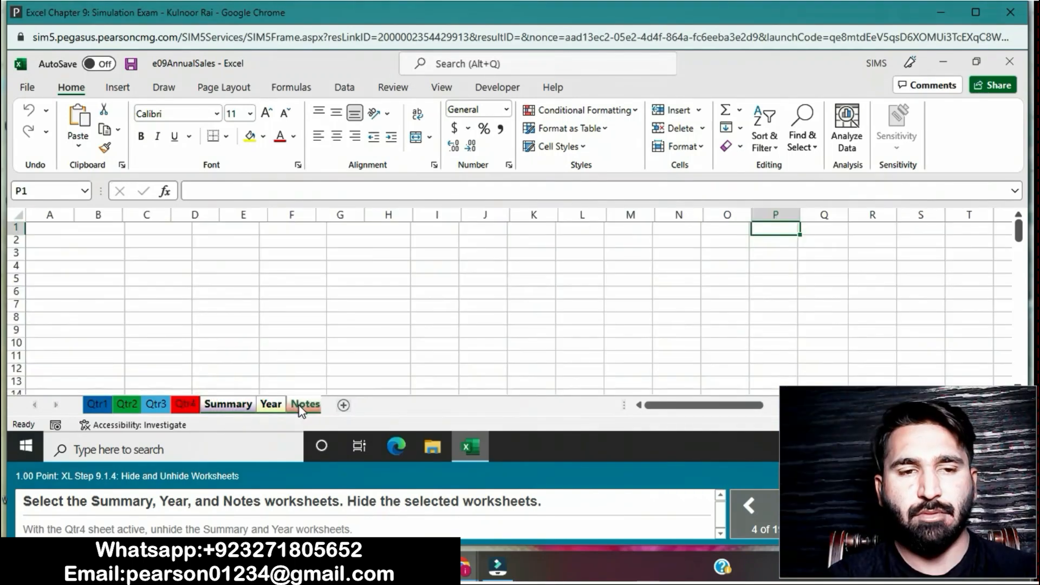
pyautogui.rightClick(299, 405)
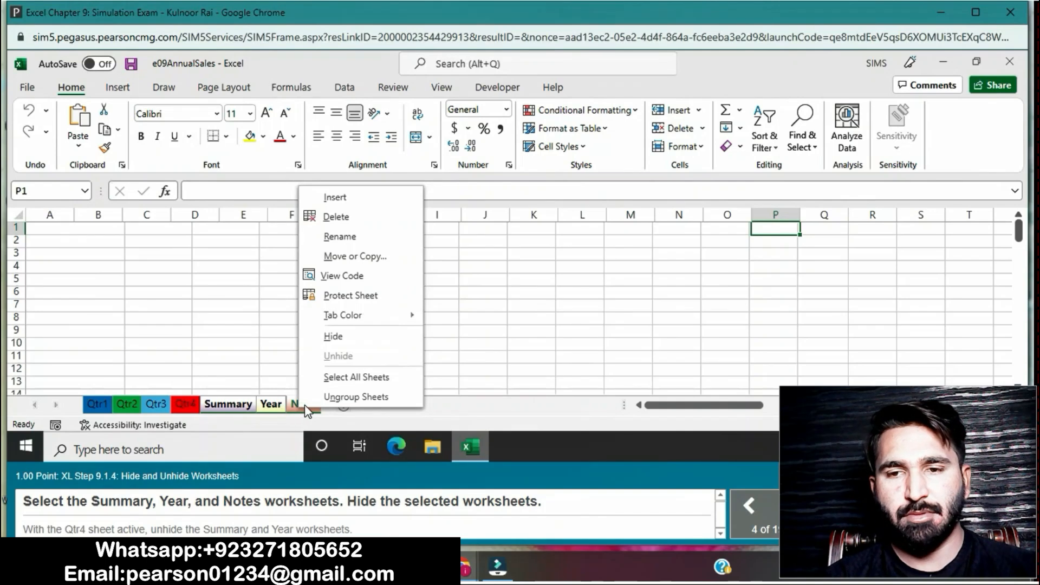
pyautogui.click(347, 341)
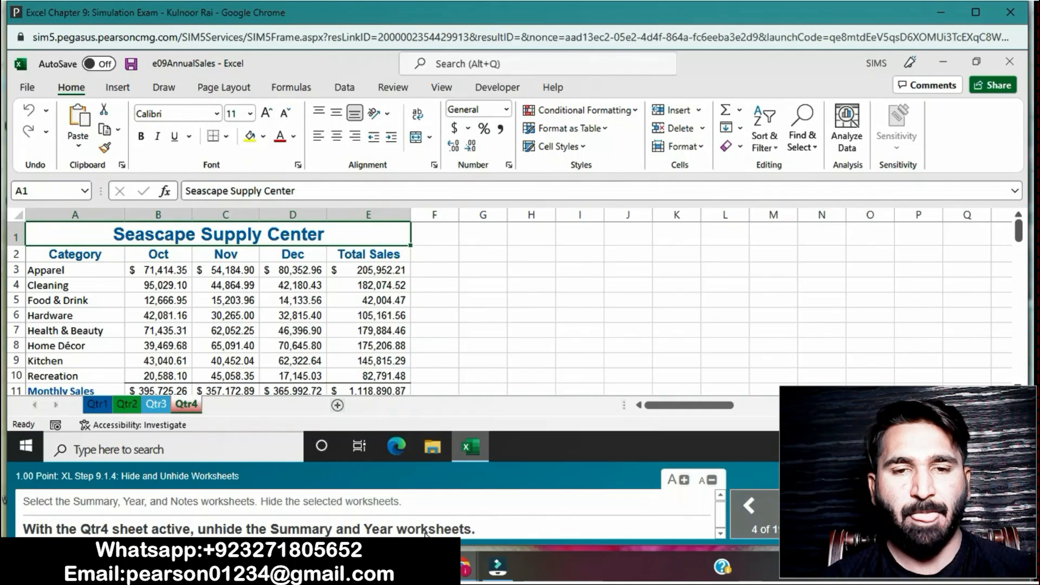
# Unhide the Summary and Year worksheets together while the Qtr4 sheet is active.
pyautogui.rightClick(181, 410)
pyautogui.click(204, 386)
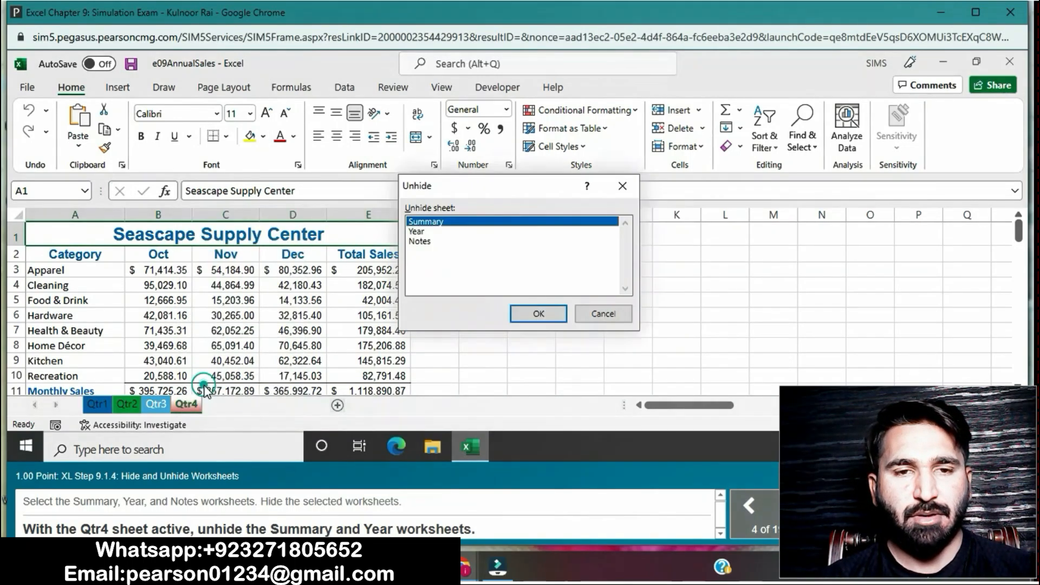
pyautogui.keyDown('ctrl'); pyautogui.click(441, 233); pyautogui.keyUp('ctrl')
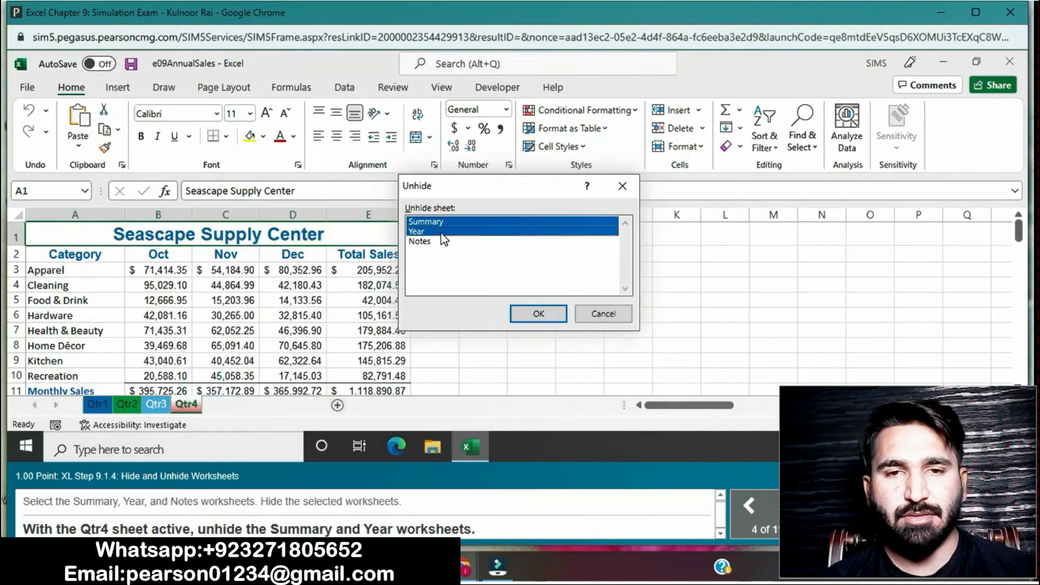
pyautogui.click(540, 315)
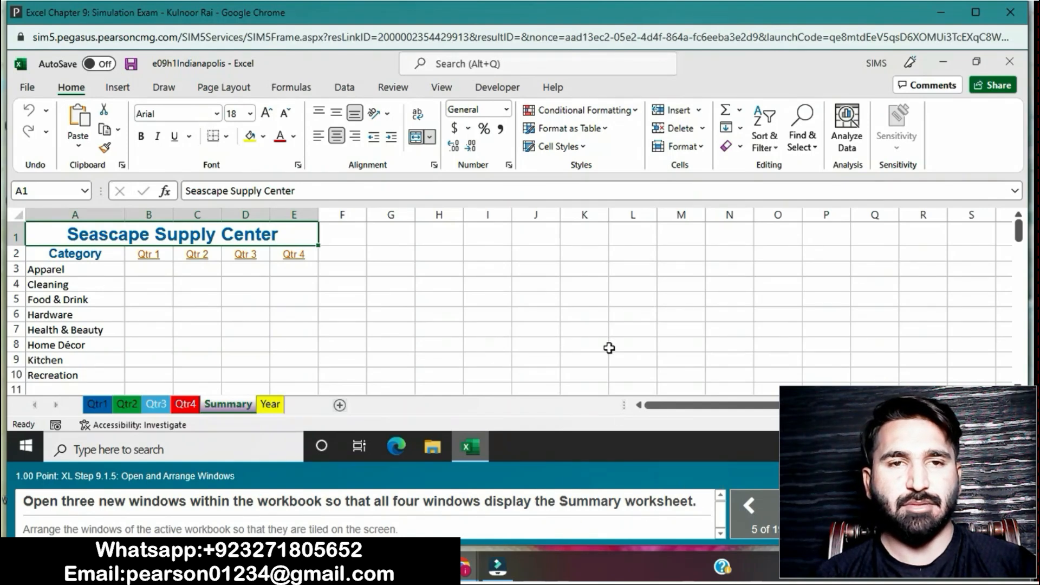
# Open three new windows of the e09h1Indianapolis workbook showing the Summary worksheet.
pyautogui.click(439, 89)
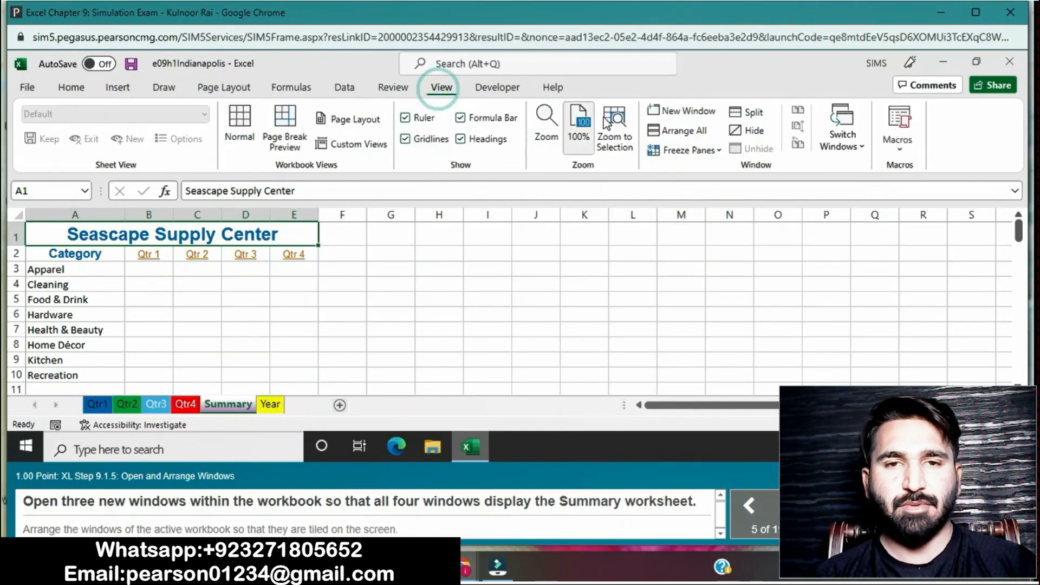
pyautogui.click(691, 109)
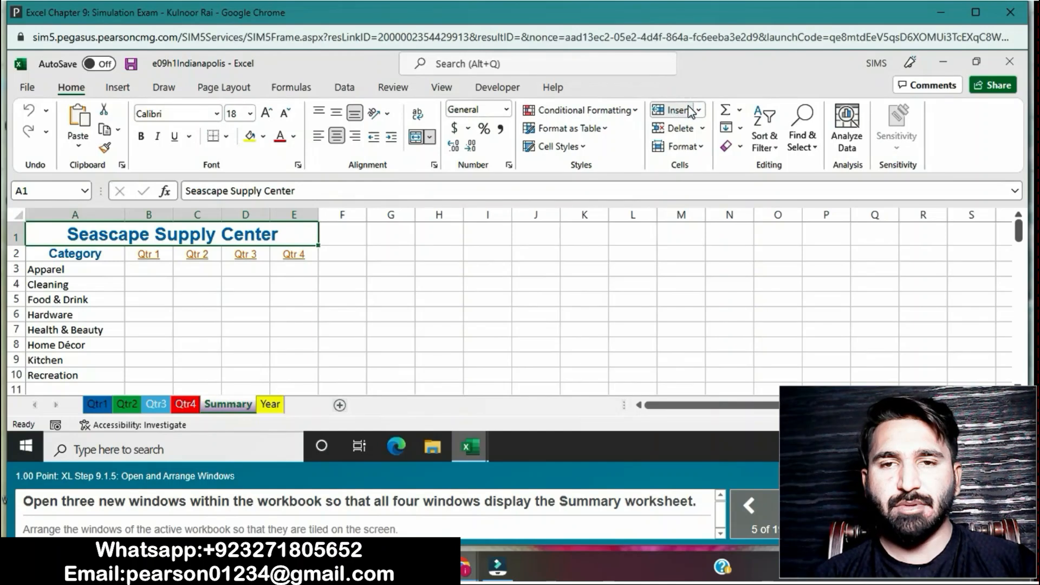
pyautogui.click(441, 88)
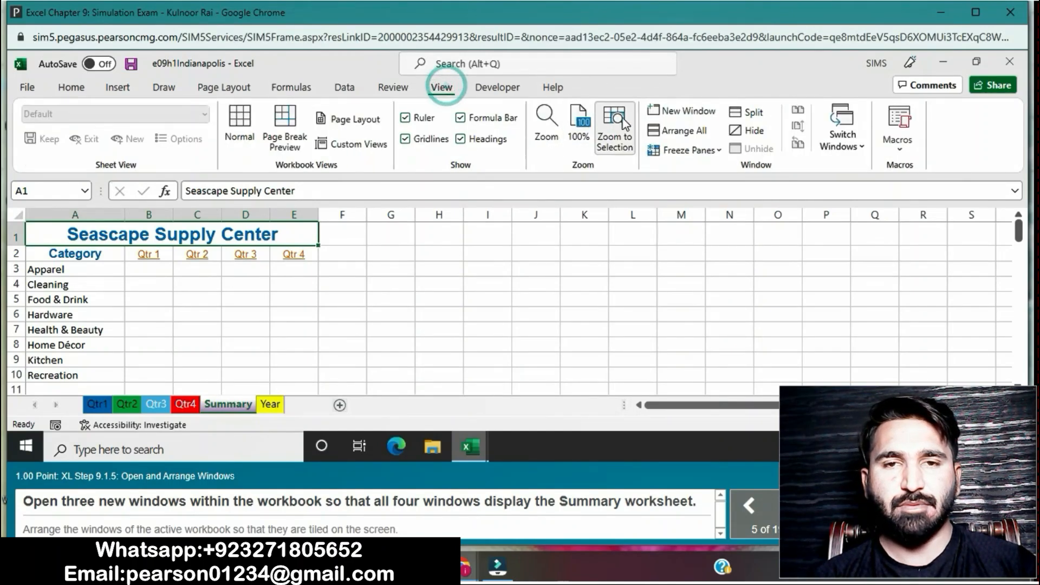
pyautogui.click(678, 111)
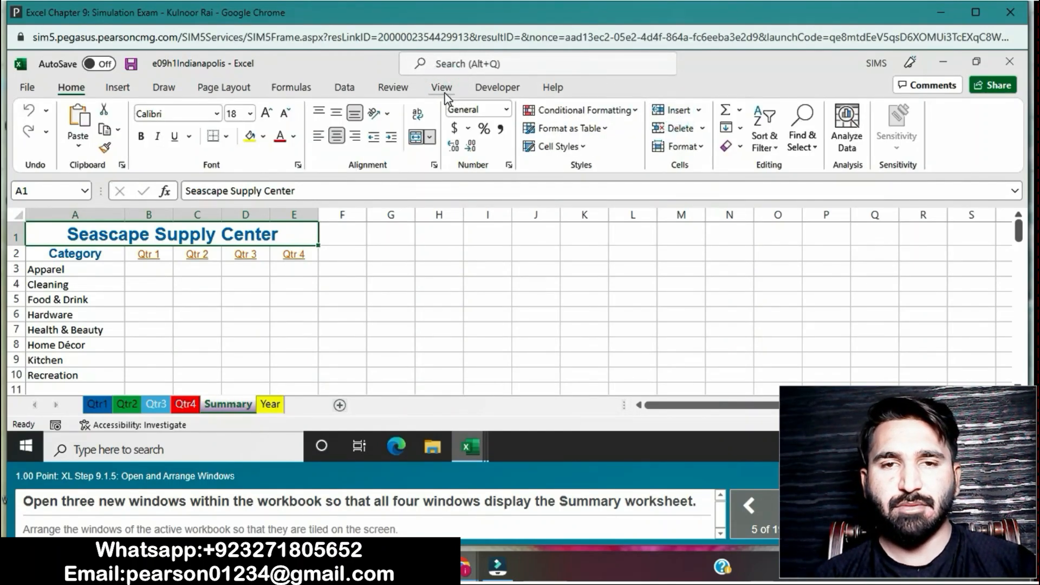
pyautogui.click(442, 88)
pyautogui.click(687, 113)
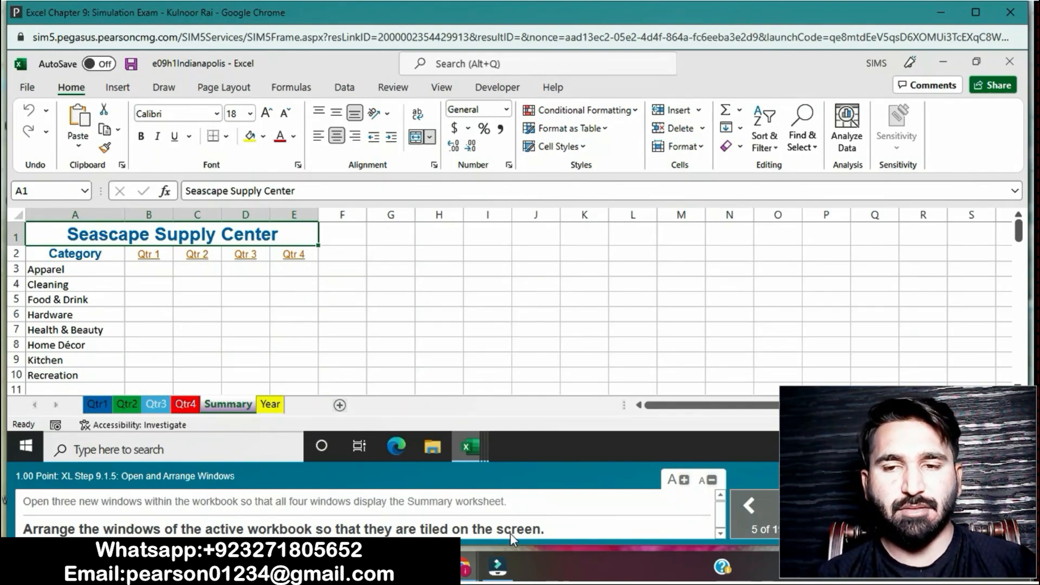
# Arrange the windows as Tiled, limited to the windows of the active workbook.
pyautogui.click(439, 88)
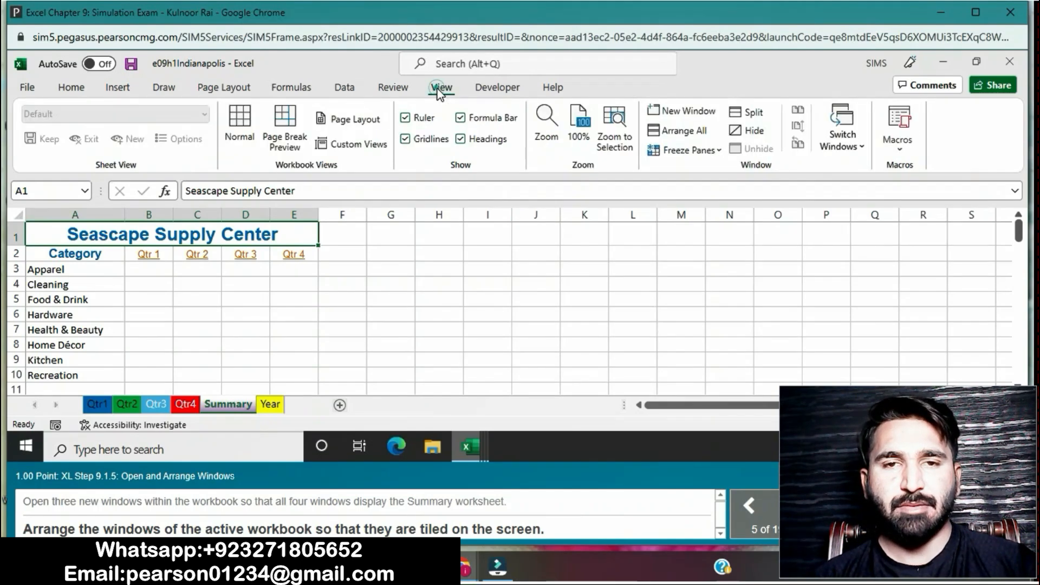
pyautogui.click(691, 133)
pyautogui.click(452, 290)
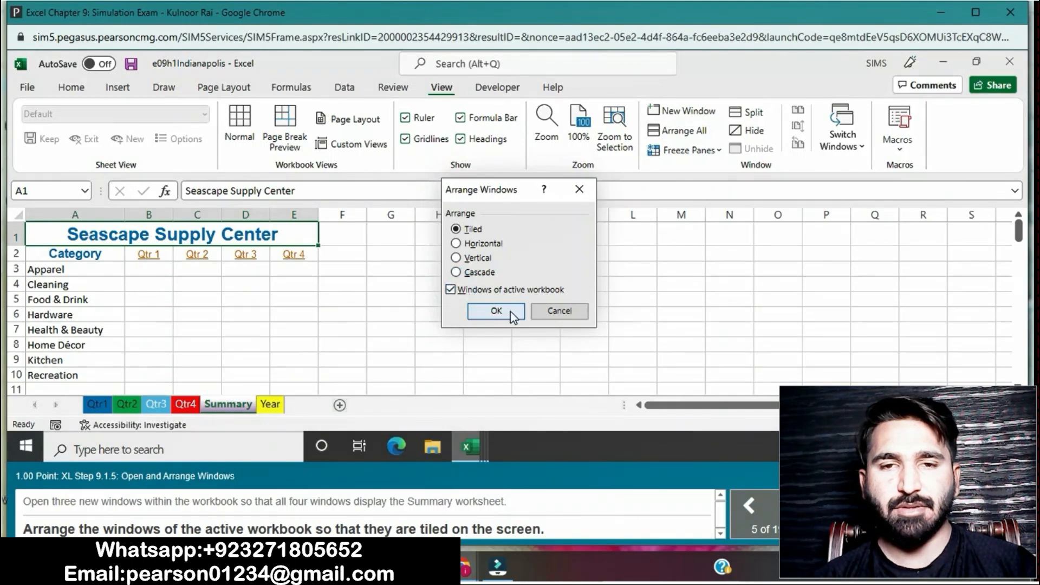
pyautogui.click(496, 311)
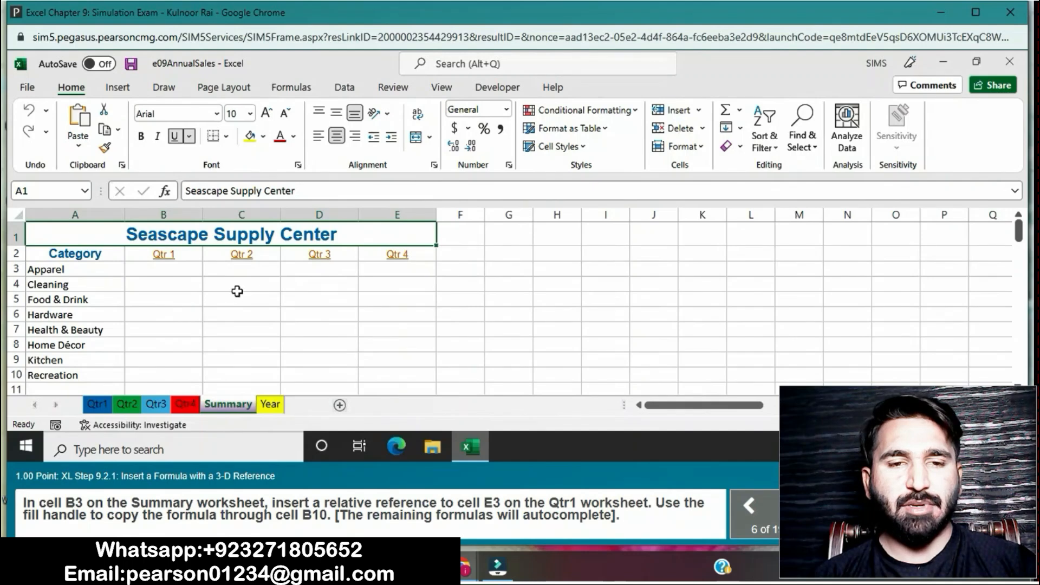
# Enter the formula ='Qtr1'!E3 in cell B3 of the Summary worksheet as a relative reference to the Qtr1 worksheet.
pyautogui.click(175, 269)
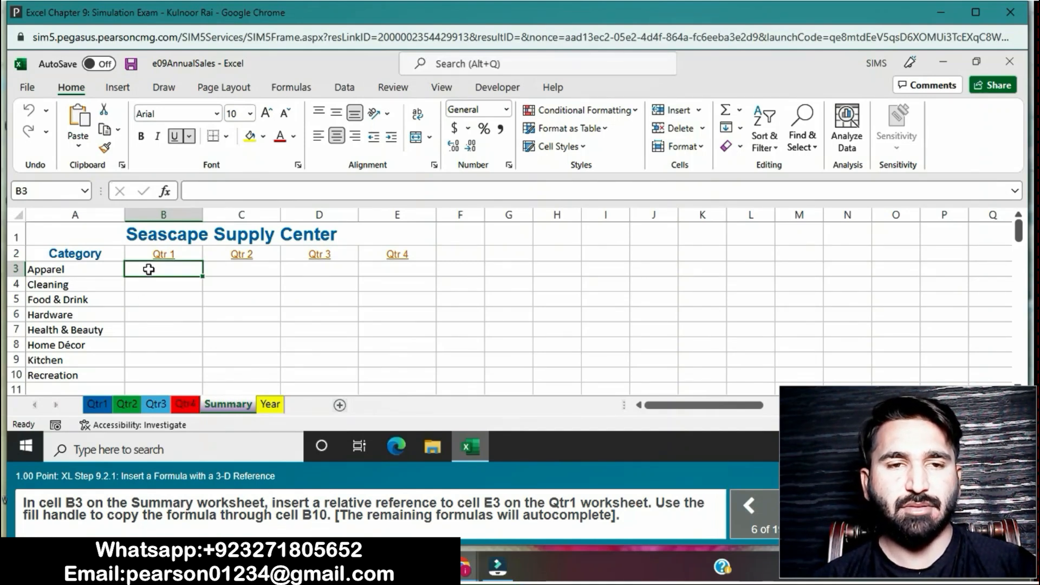
pyautogui.write('=')
pyautogui.click(97, 404)
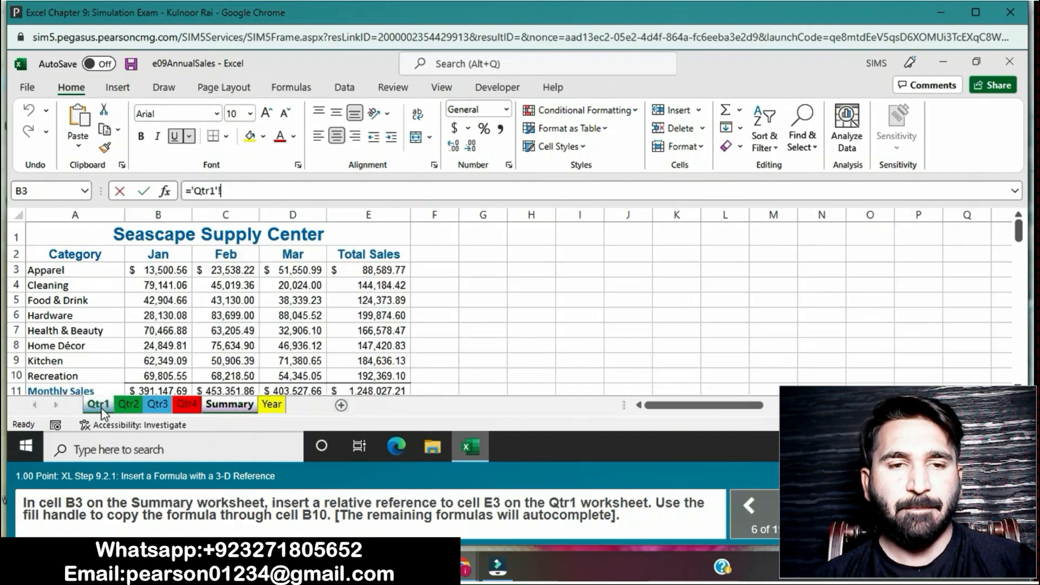
pyautogui.click(347, 273)
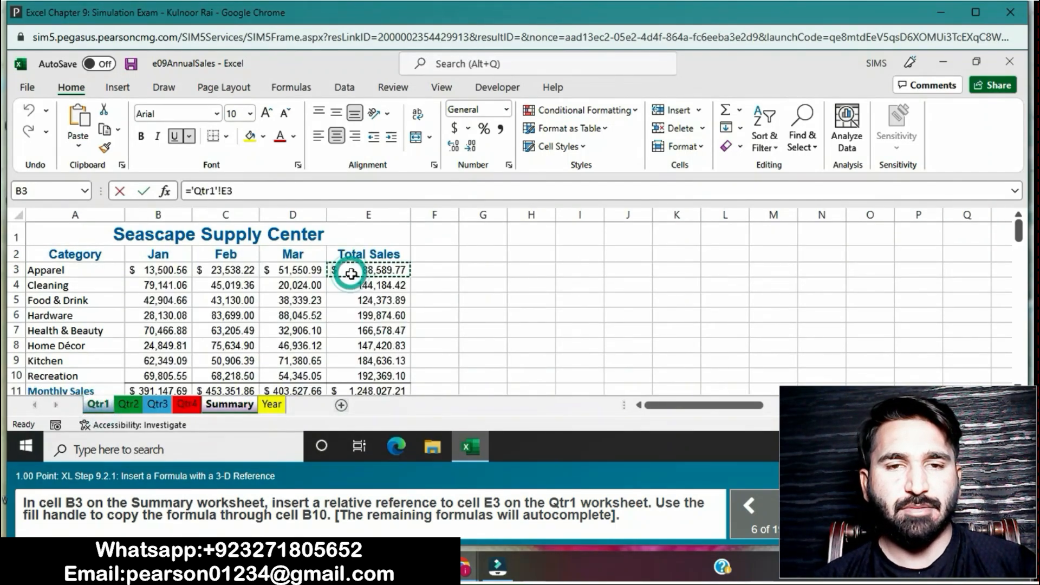
pyautogui.press('Return')
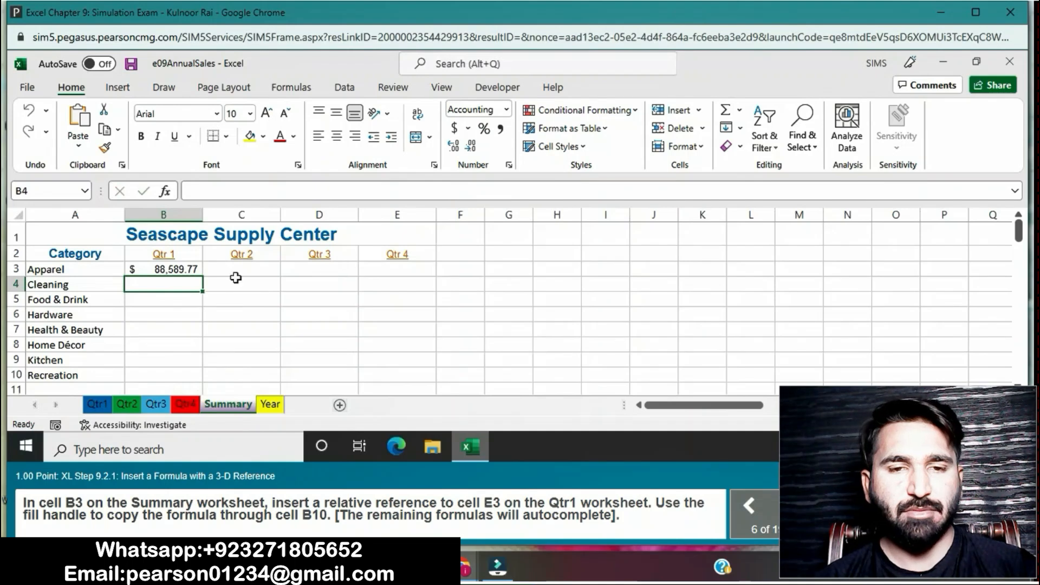
# Copy the formula in cell B3 of the Summary worksheet down through cell B10.
pyautogui.click(193, 271)
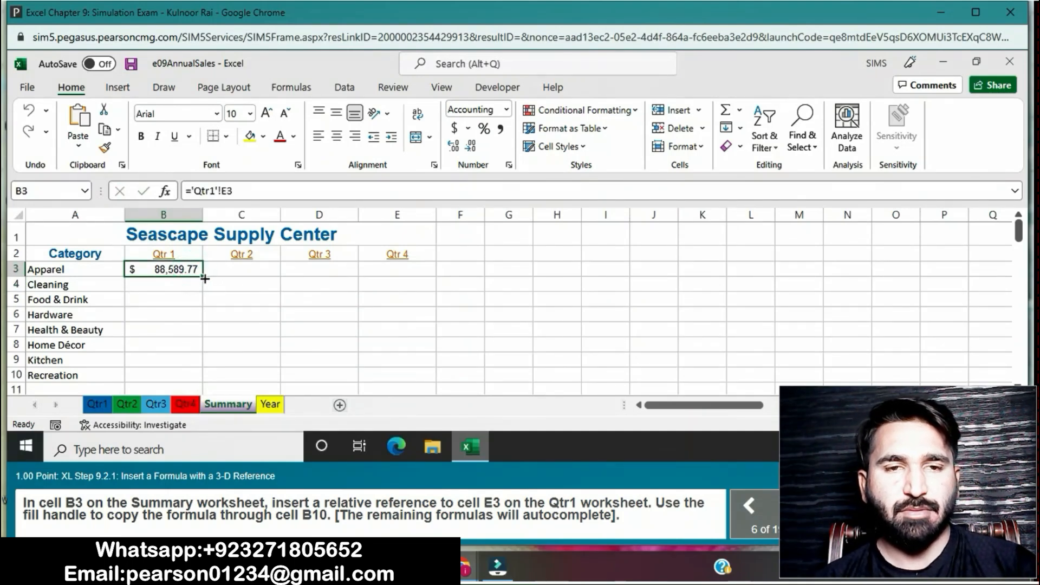
pyautogui.moveTo(205, 277); pyautogui.dragTo(180, 372)
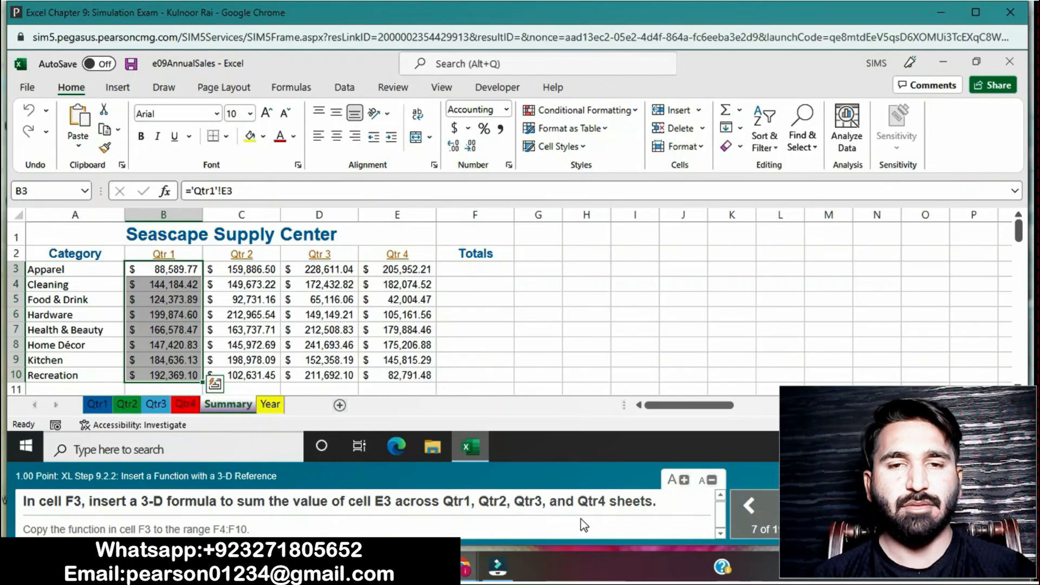
# Enter the formula ='Qtr1'!E3+'Qtr2'!E3+'Qtr3'!E3+'Qtr4'!E3 in cell F3 of the Summary worksheet.
pyautogui.click(482, 269)
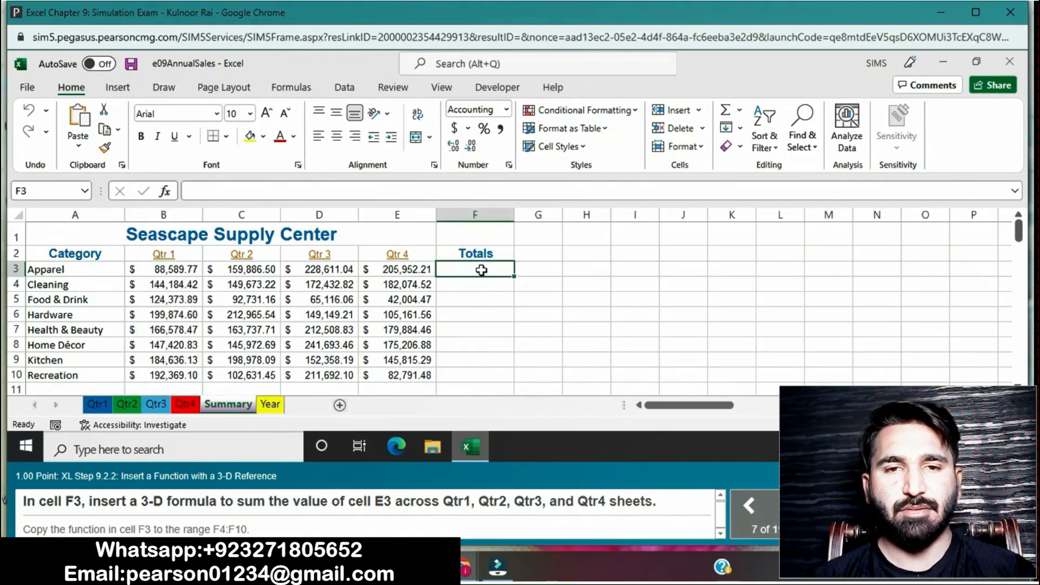
pyautogui.write('=')
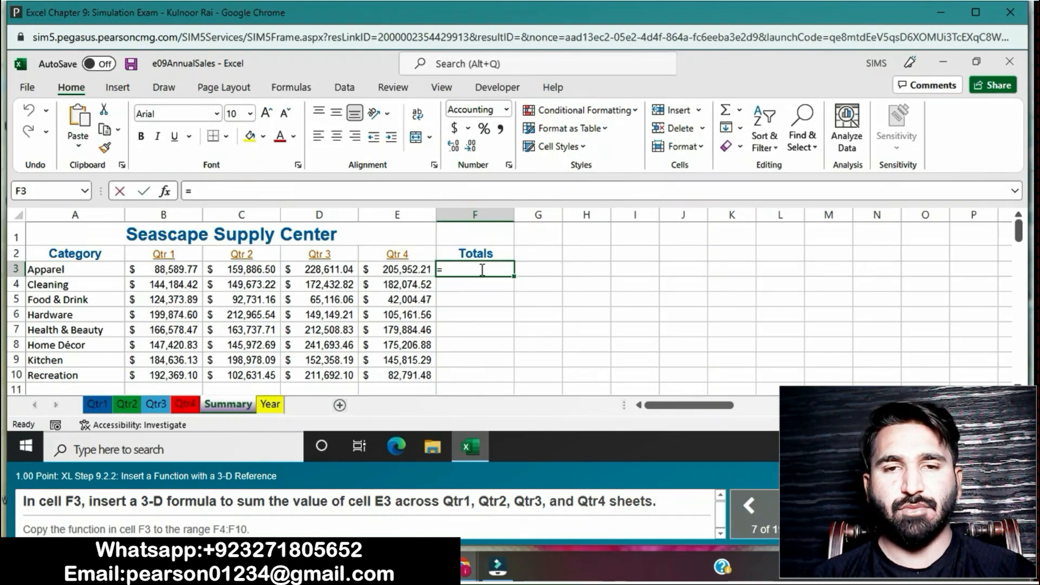
pyautogui.click(99, 405)
pyautogui.click(379, 270)
pyautogui.write('+')
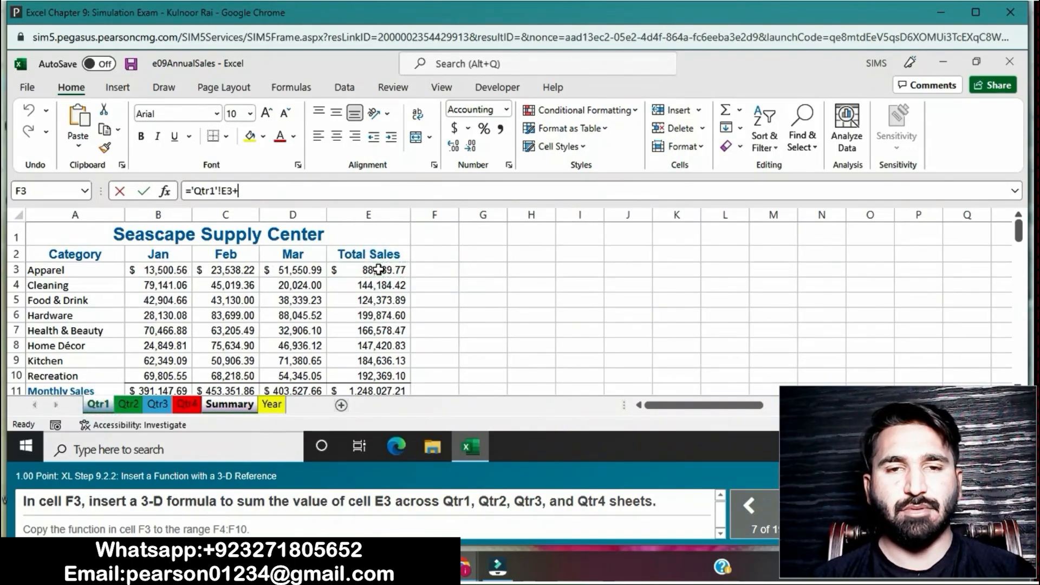
pyautogui.click(133, 406)
pyautogui.click(367, 269)
pyautogui.write('+')
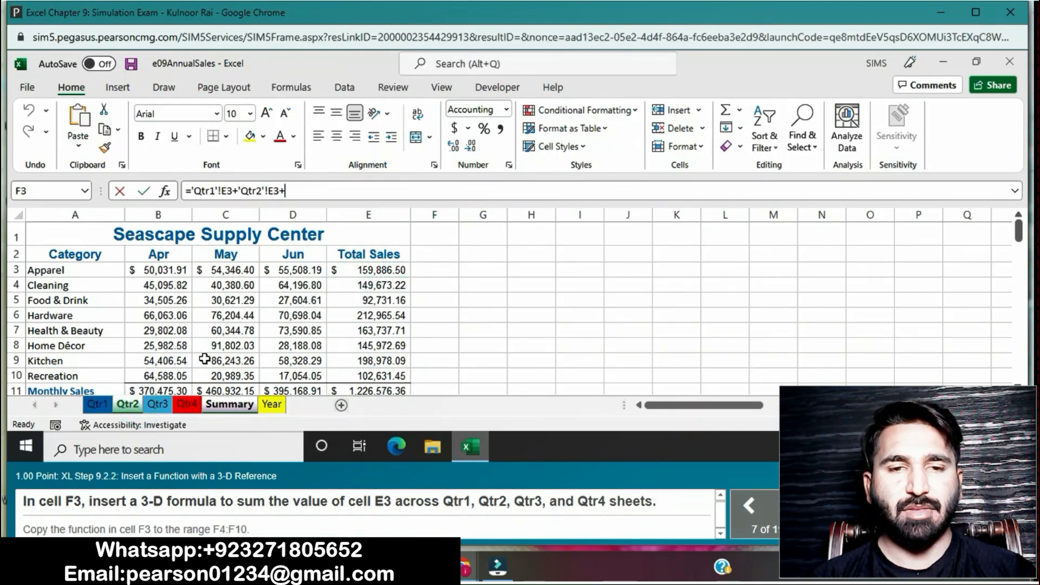
pyautogui.click(159, 404)
pyautogui.click(379, 270)
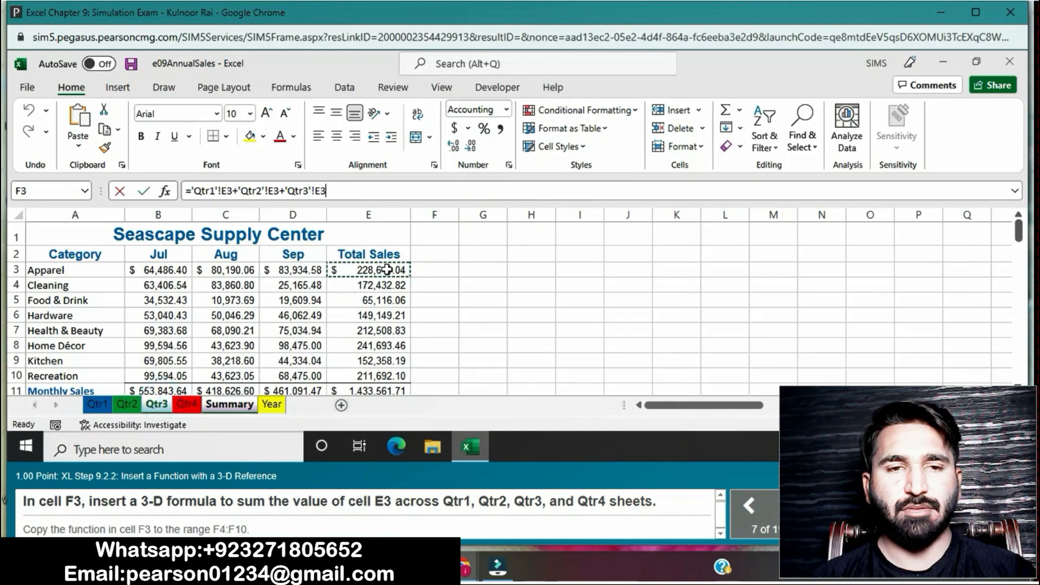
pyautogui.write('+')
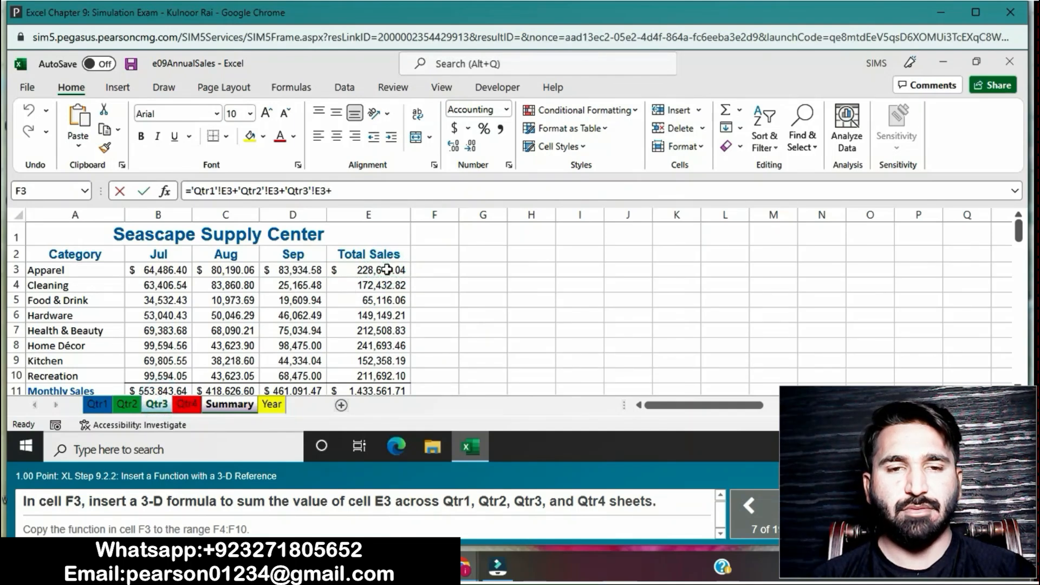
pyautogui.click(187, 404)
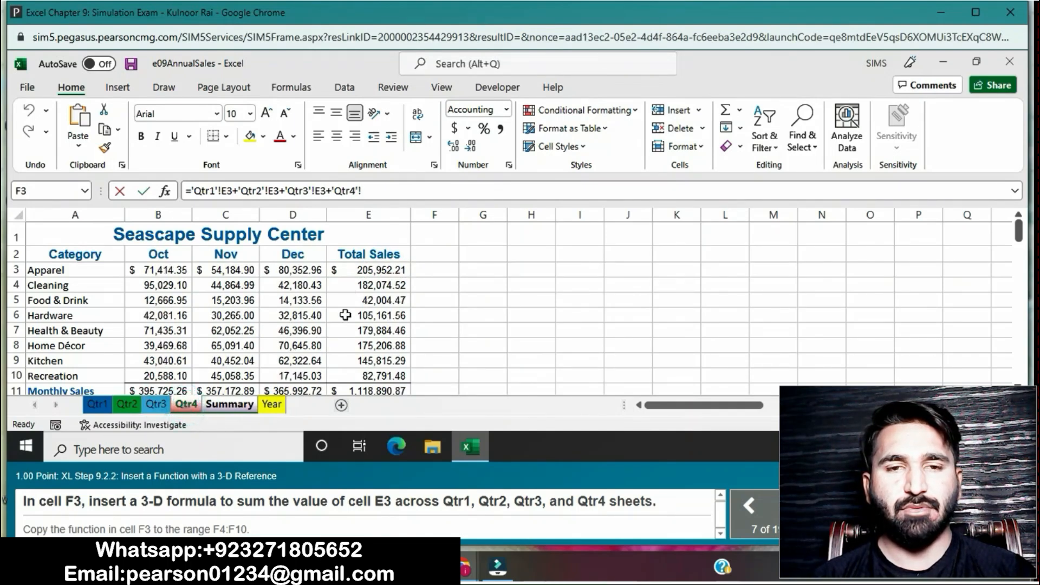
pyautogui.click(379, 273)
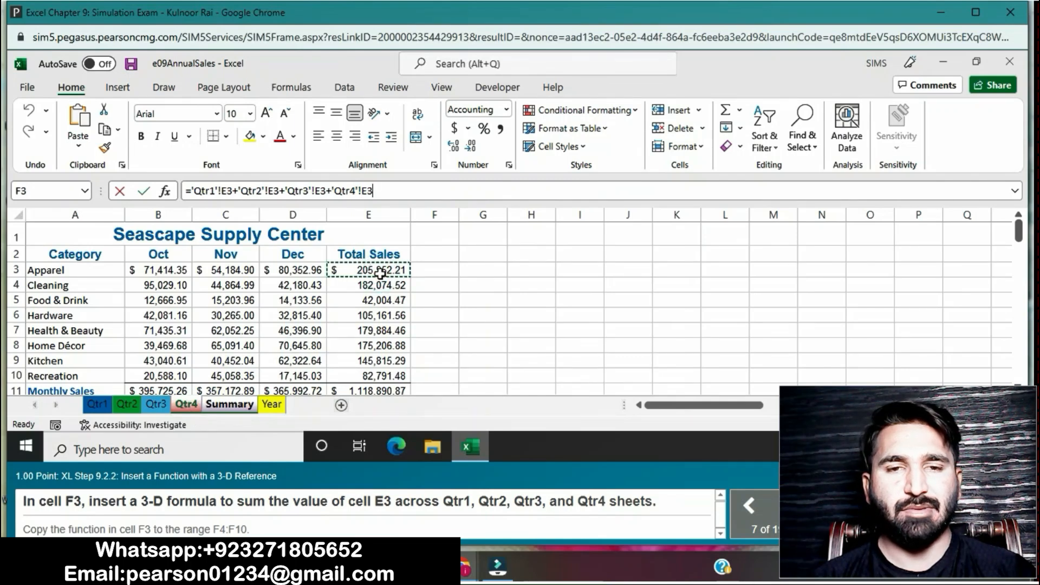
pyautogui.press('Return')
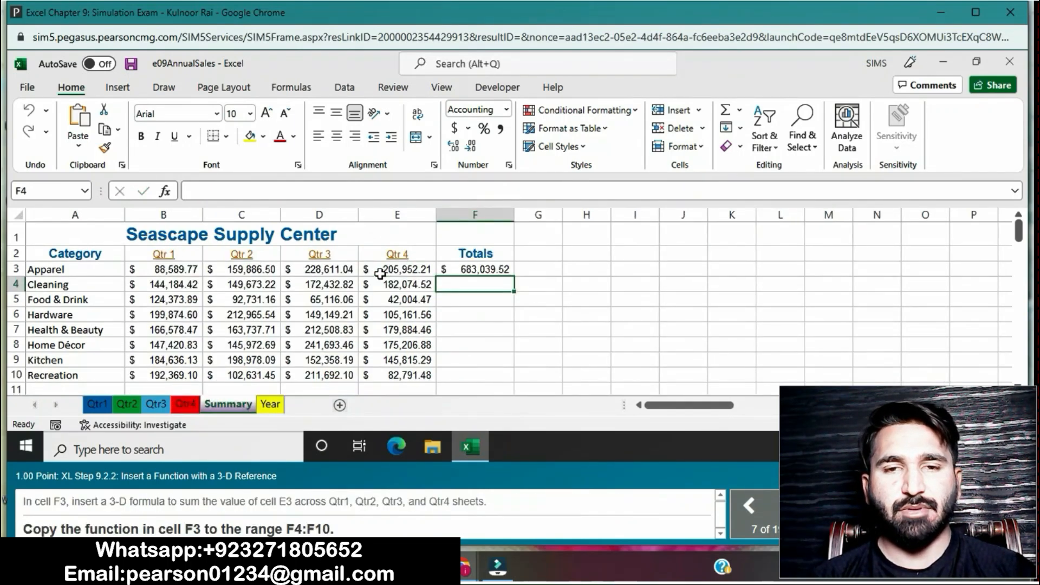
# Copy the total formula in cell F3 down to the range F4:F10.
pyautogui.click(487, 265)
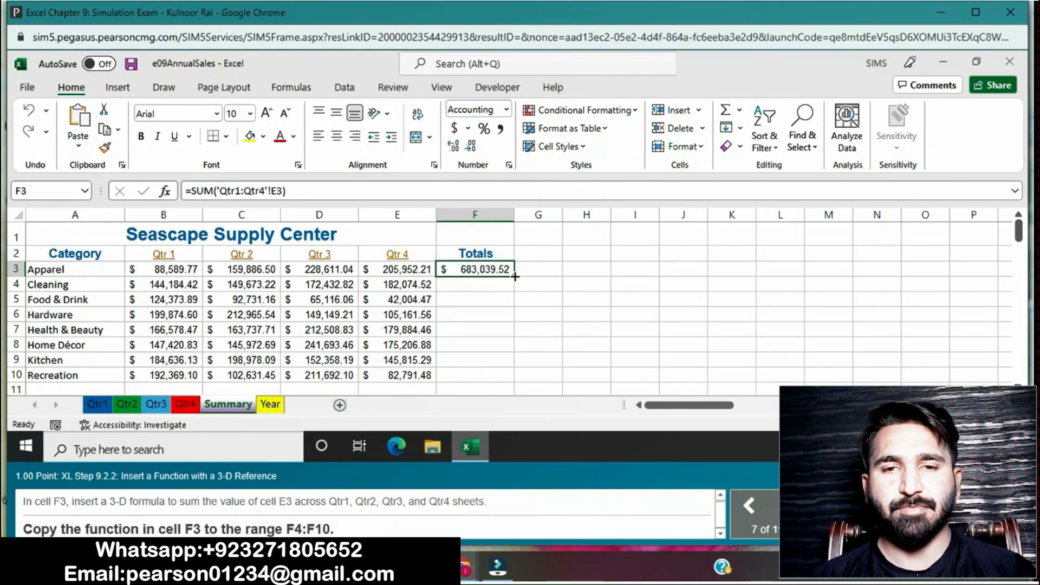
pyautogui.moveTo(515, 277); pyautogui.dragTo(504, 374)
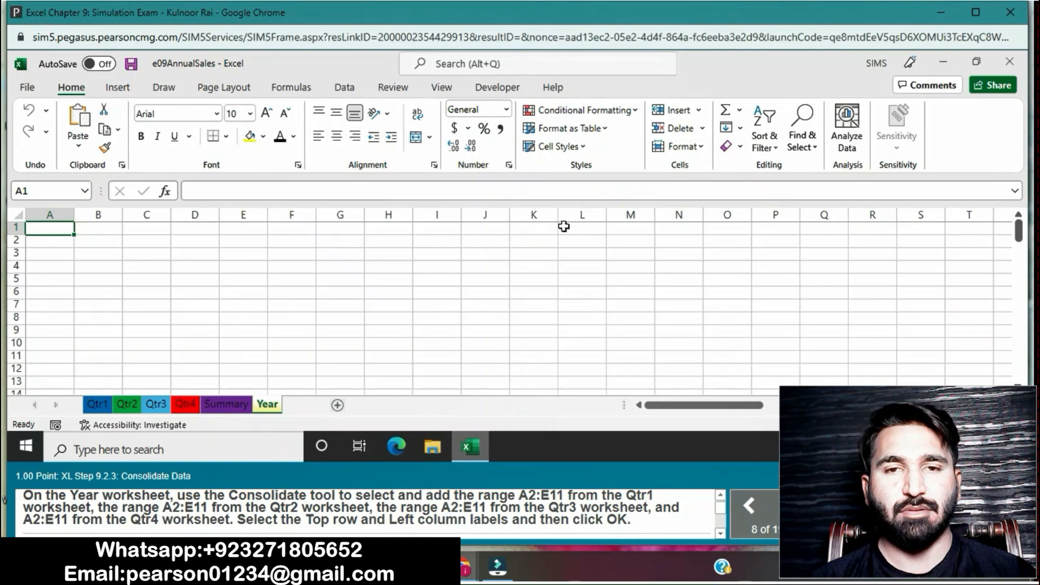
pyautogui.click(441, 88)
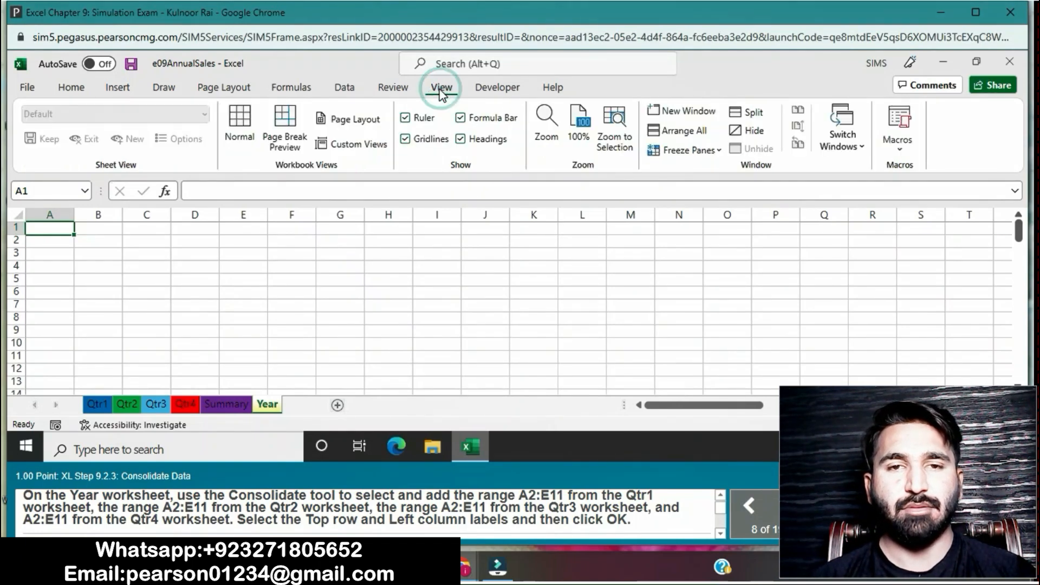
pyautogui.click(349, 95)
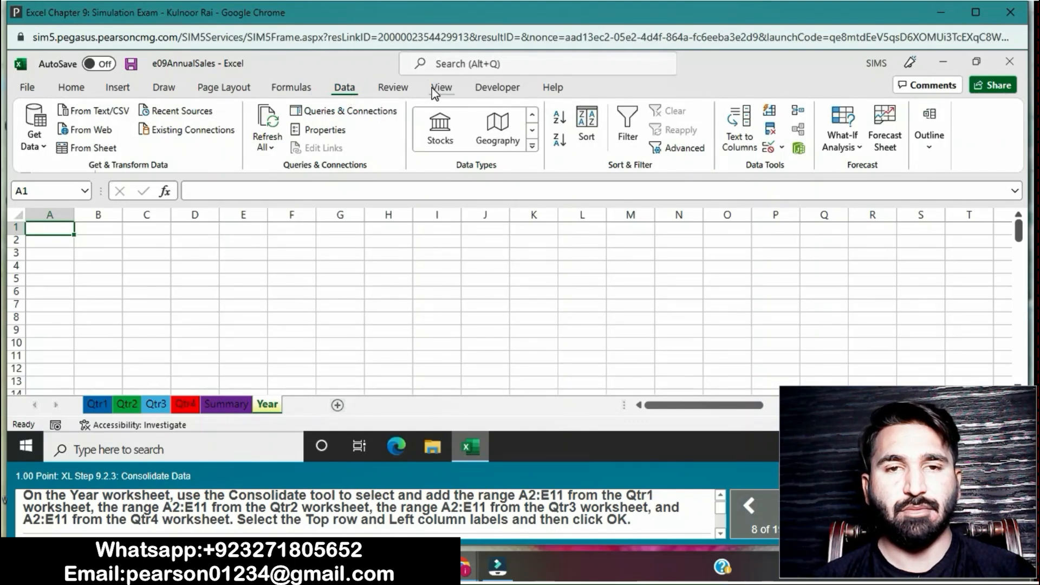
pyautogui.click(436, 92)
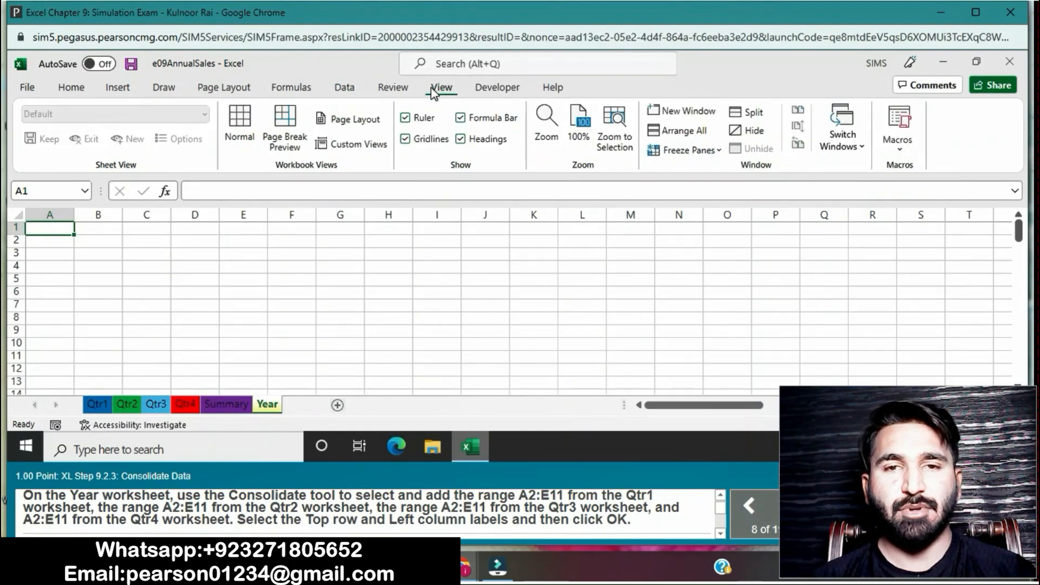
# Start Consolidate on the Year worksheet and add the range A2:E11 from the Qtr1 worksheet as a reference.
pyautogui.click(344, 93)
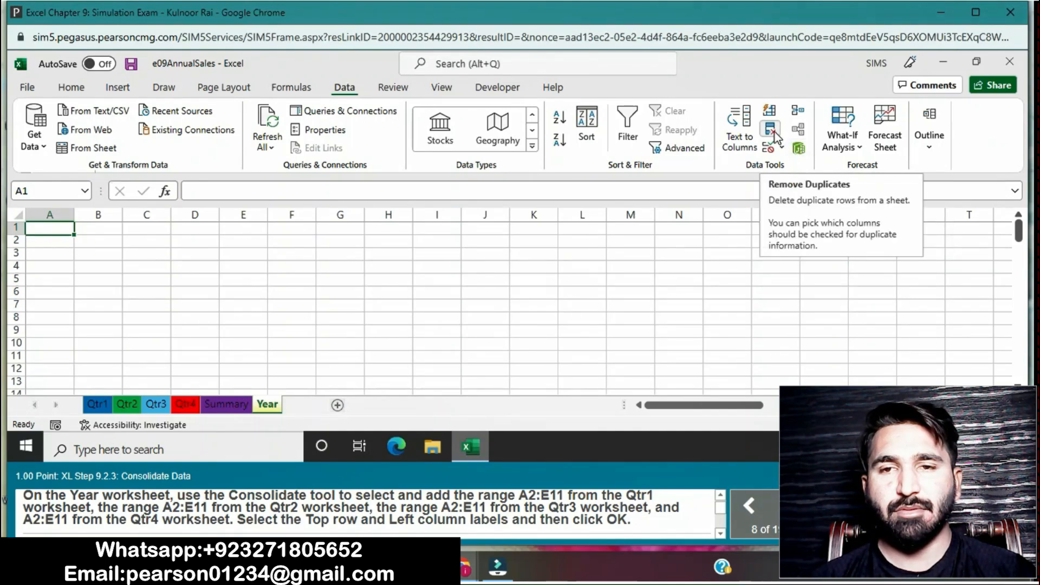
pyautogui.click(797, 112)
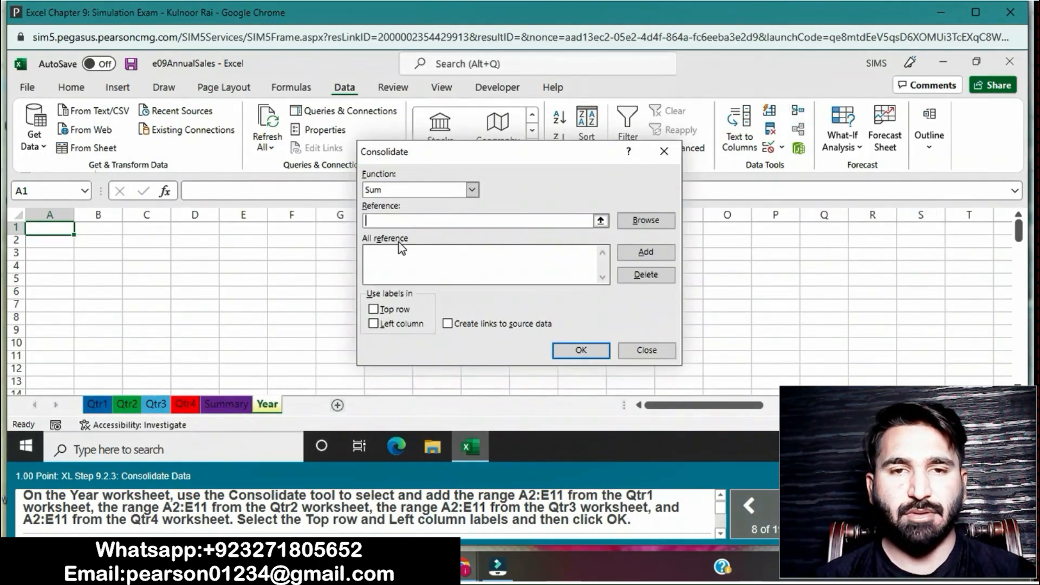
pyautogui.click(99, 405)
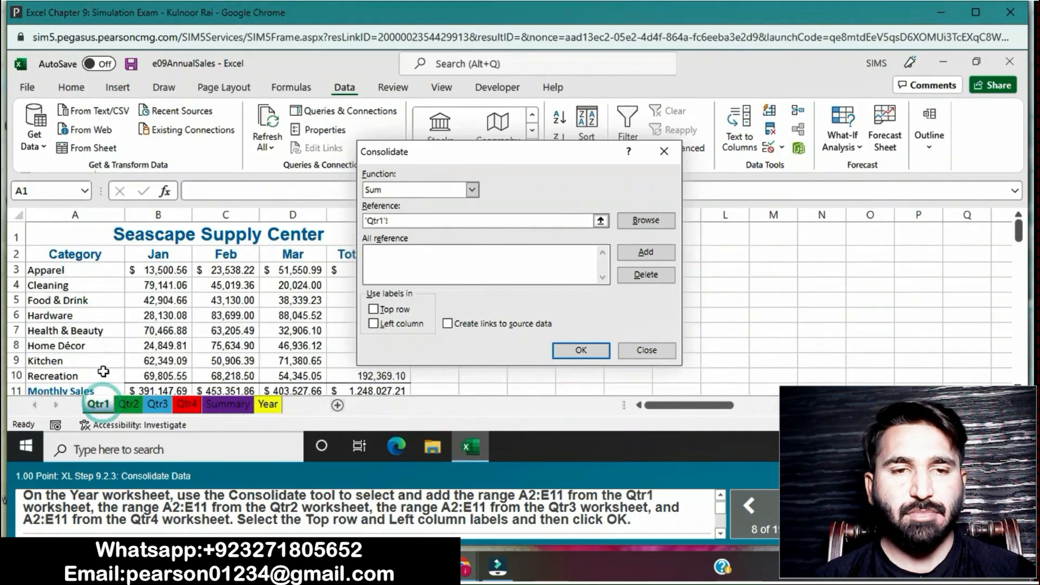
pyautogui.moveTo(80, 259); pyautogui.dragTo(365, 390)
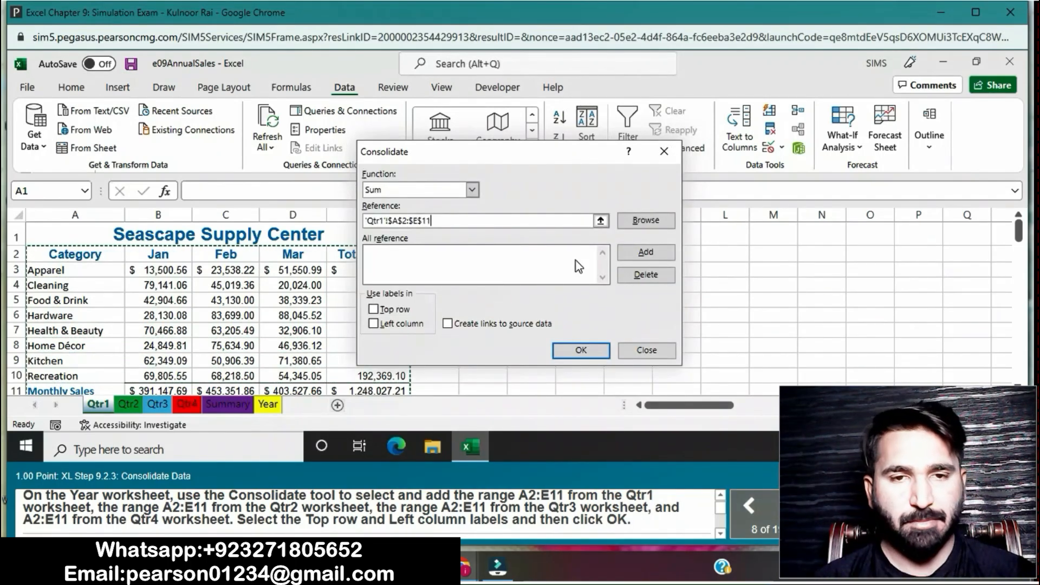
pyautogui.click(658, 253)
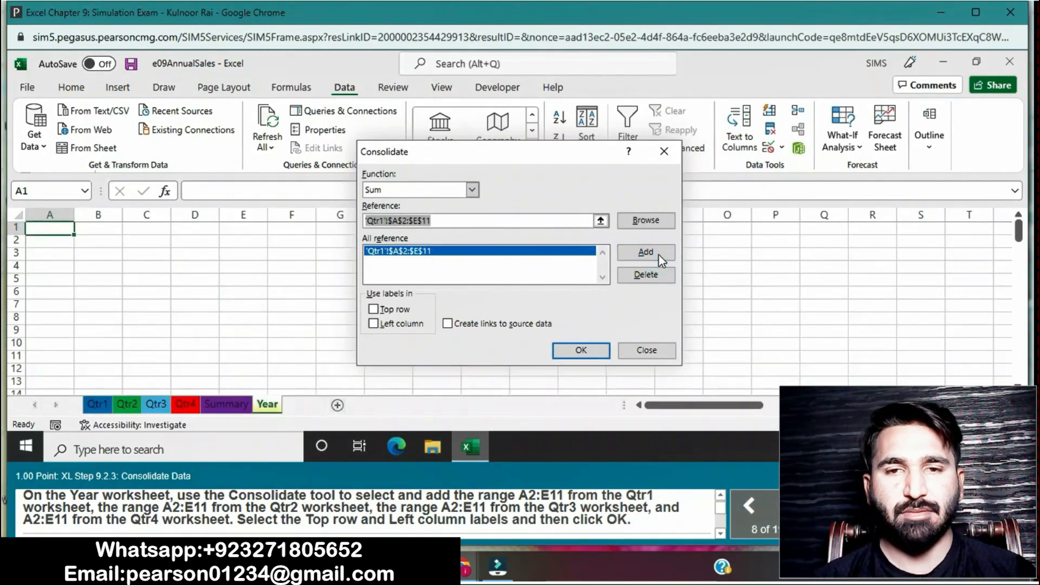
# Add the range A2:E11 from the Qtr2 and Qtr3 worksheets to the consolidation references.
pyautogui.click(128, 405)
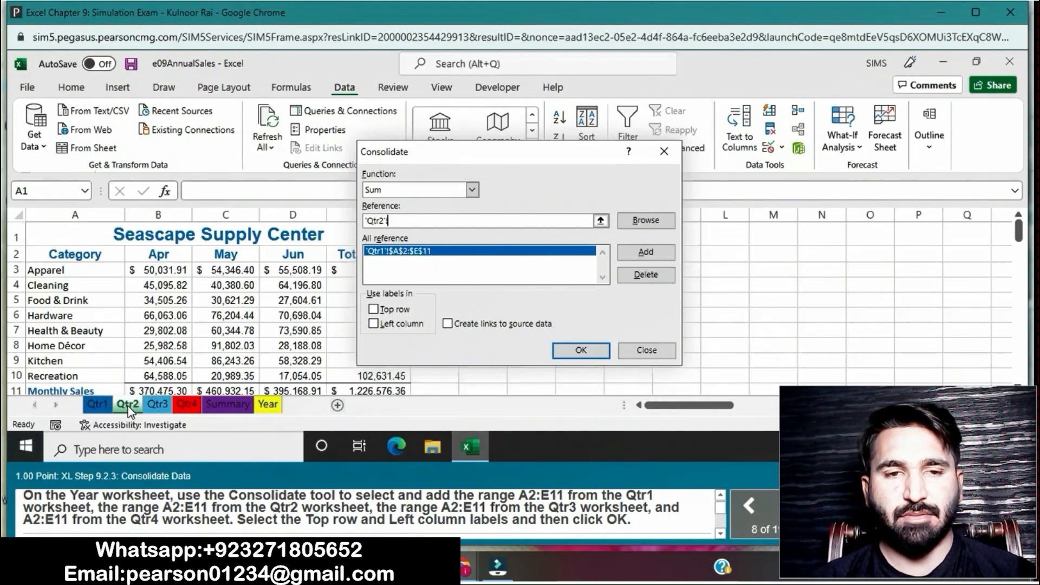
pyautogui.moveTo(71, 250); pyautogui.dragTo(357, 392)
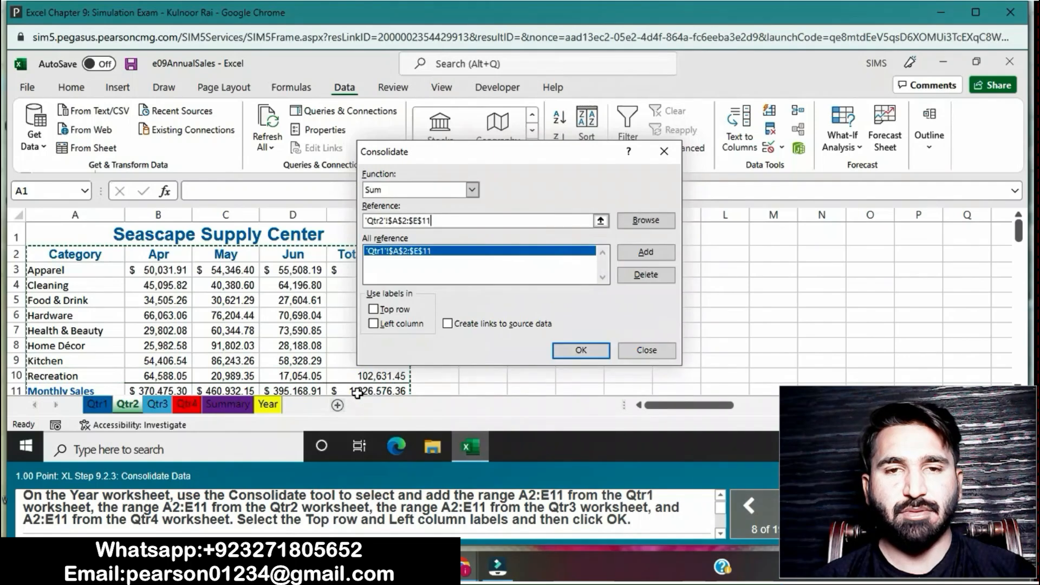
pyautogui.click(642, 253)
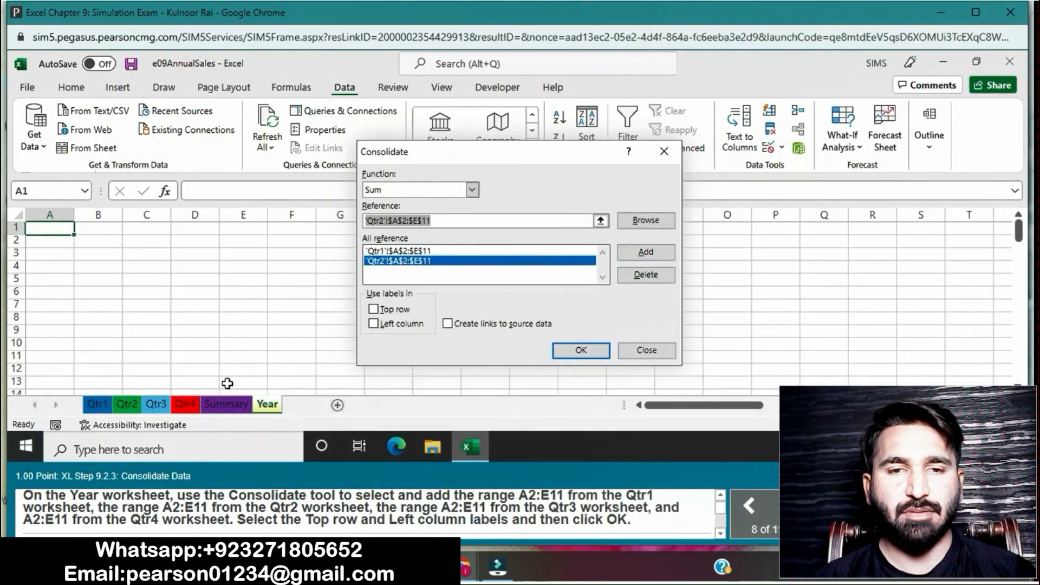
pyautogui.click(156, 404)
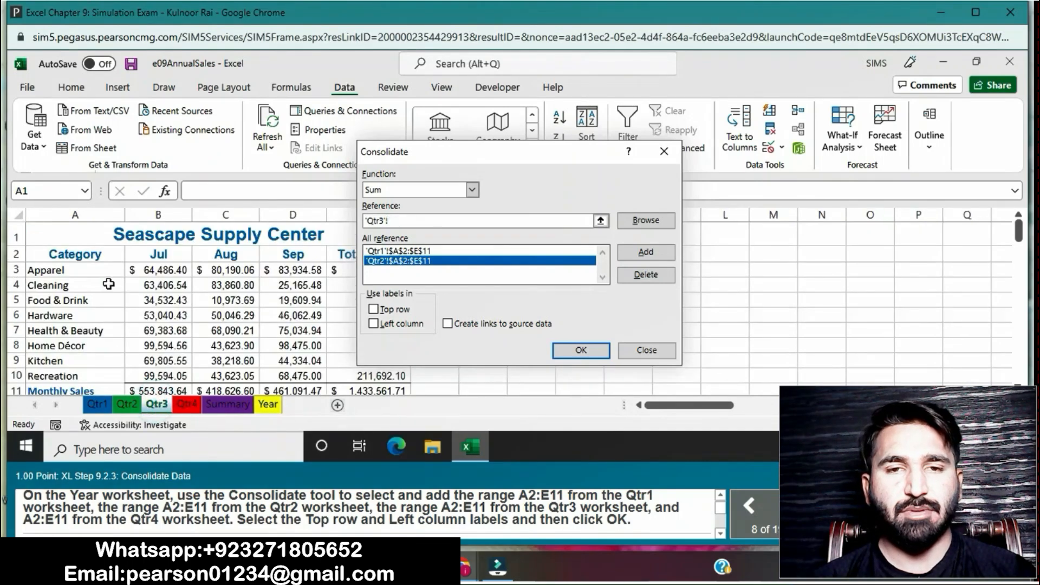
pyautogui.moveTo(82, 260); pyautogui.dragTo(370, 390)
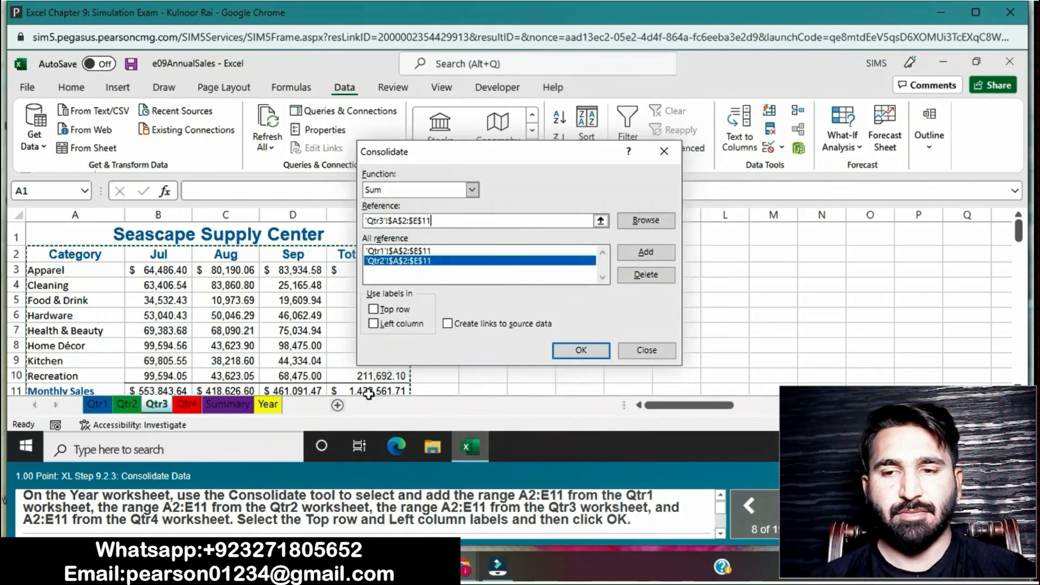
pyautogui.click(650, 255)
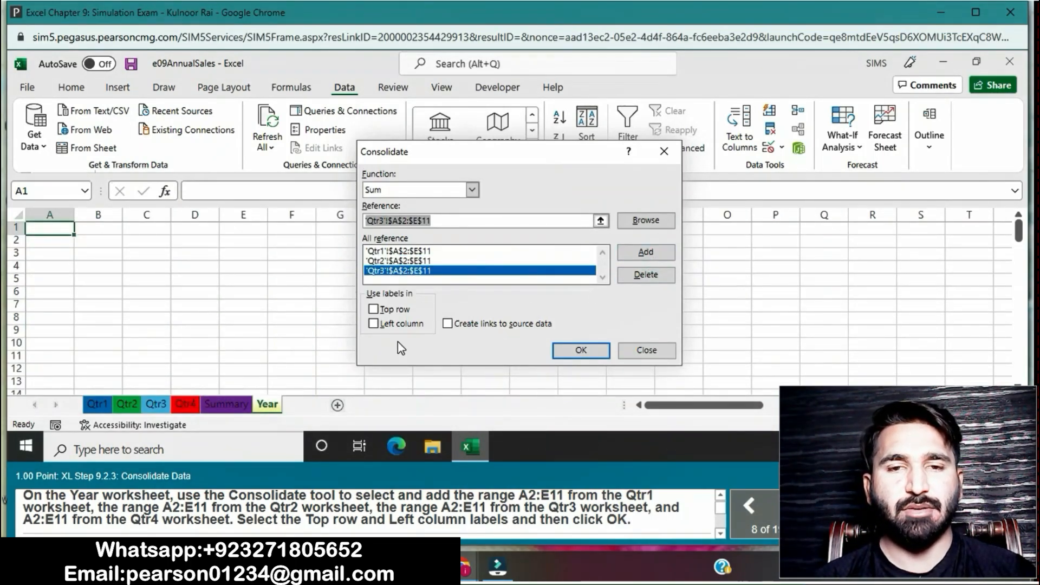
# Add the range A2:E11 from the Qtr4 worksheet and consolidate the data using Top row and Left column labels.
pyautogui.click(185, 403)
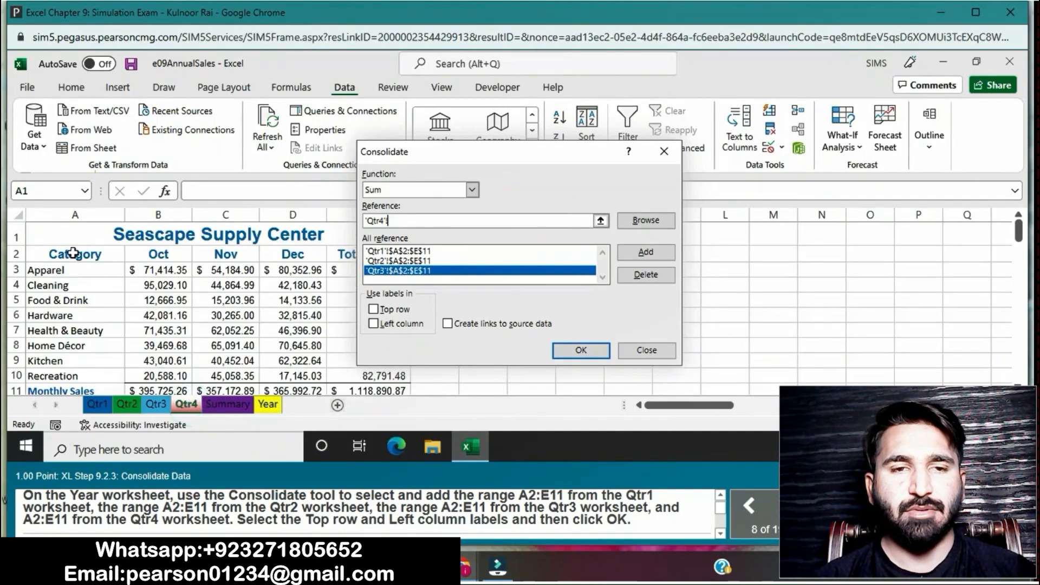
pyautogui.moveTo(73, 252); pyautogui.dragTo(404, 389)
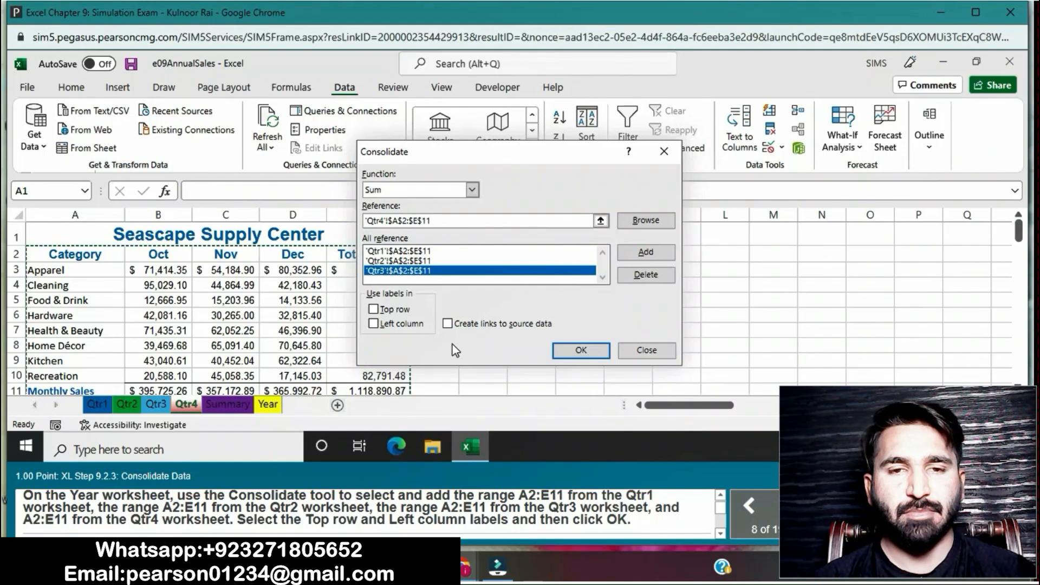
pyautogui.click(645, 254)
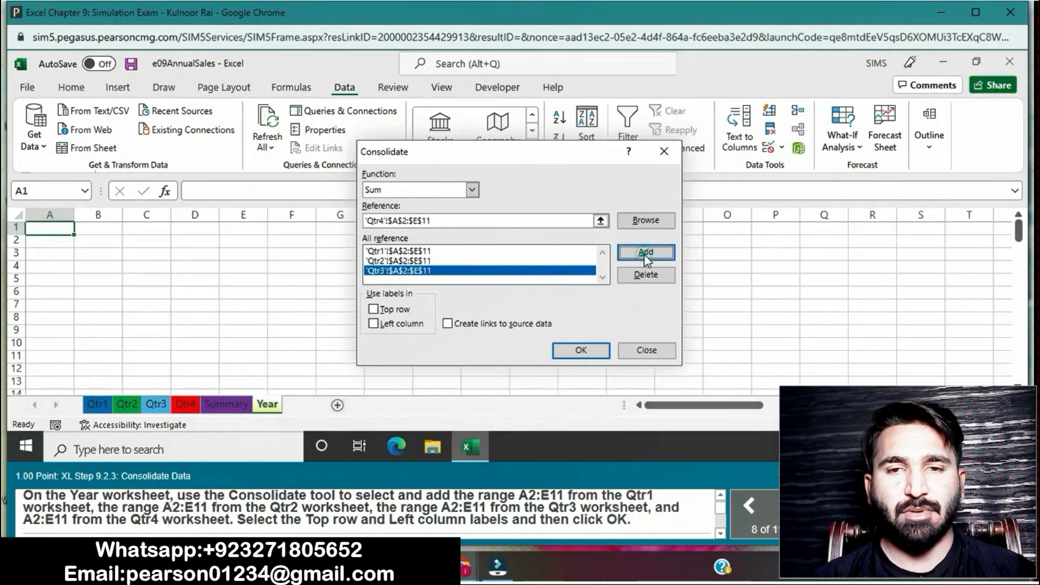
pyautogui.click(372, 310)
pyautogui.click(374, 324)
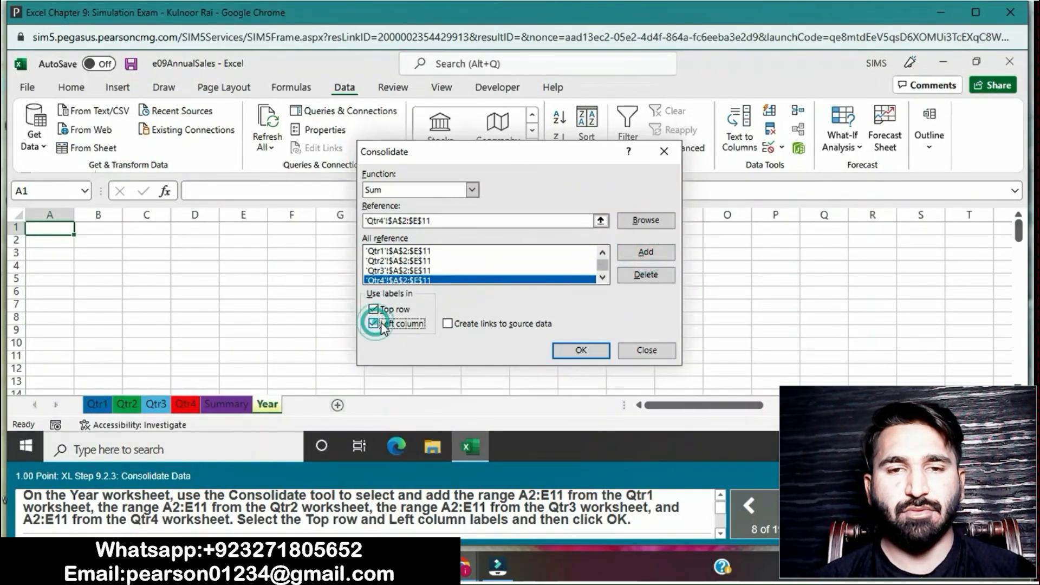
pyautogui.click(591, 352)
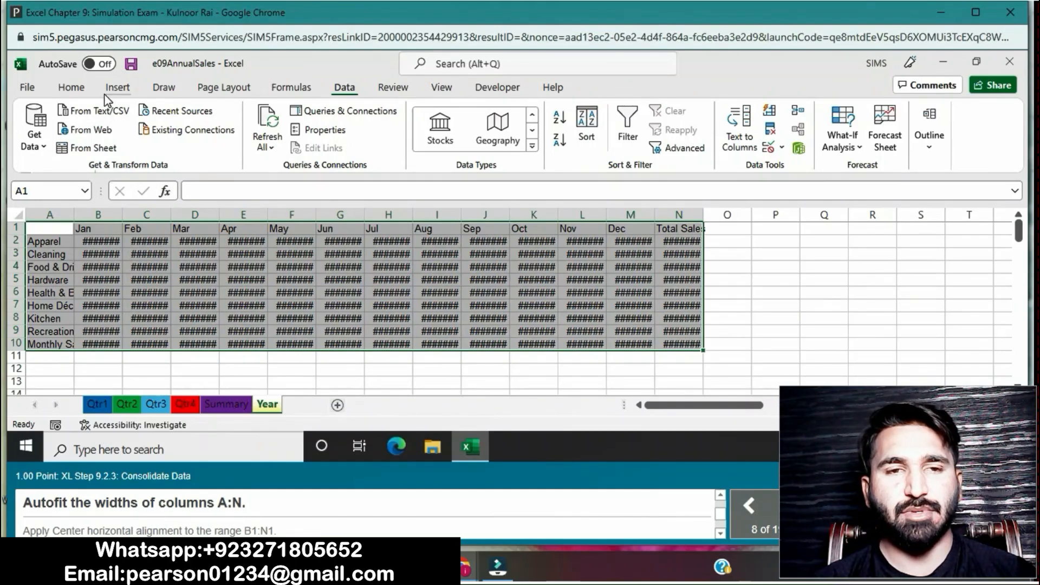
# AutoFit the widths of columns A:N on the Year worksheet.
pyautogui.click(71, 87)
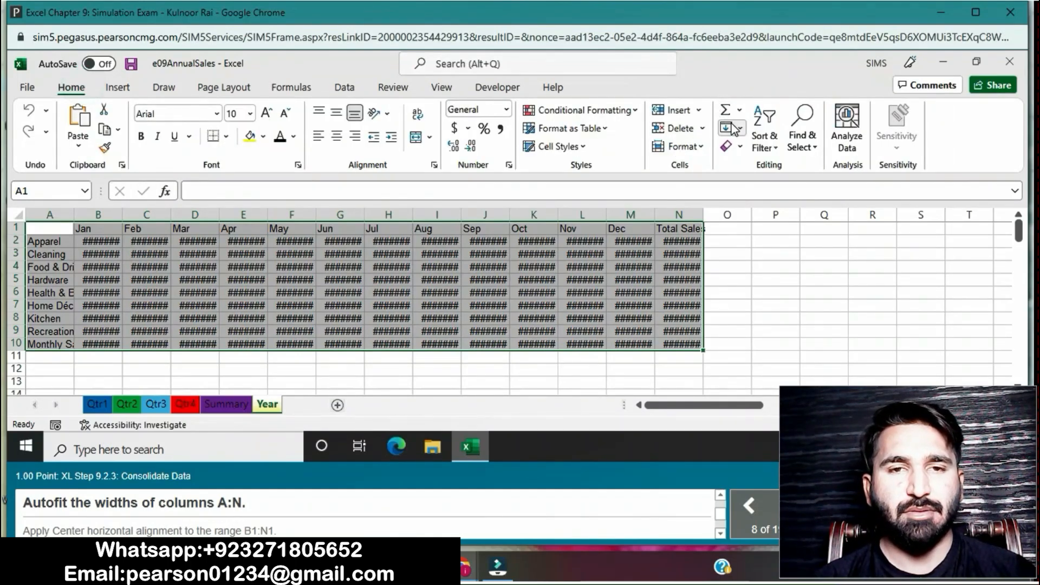
pyautogui.click(683, 146)
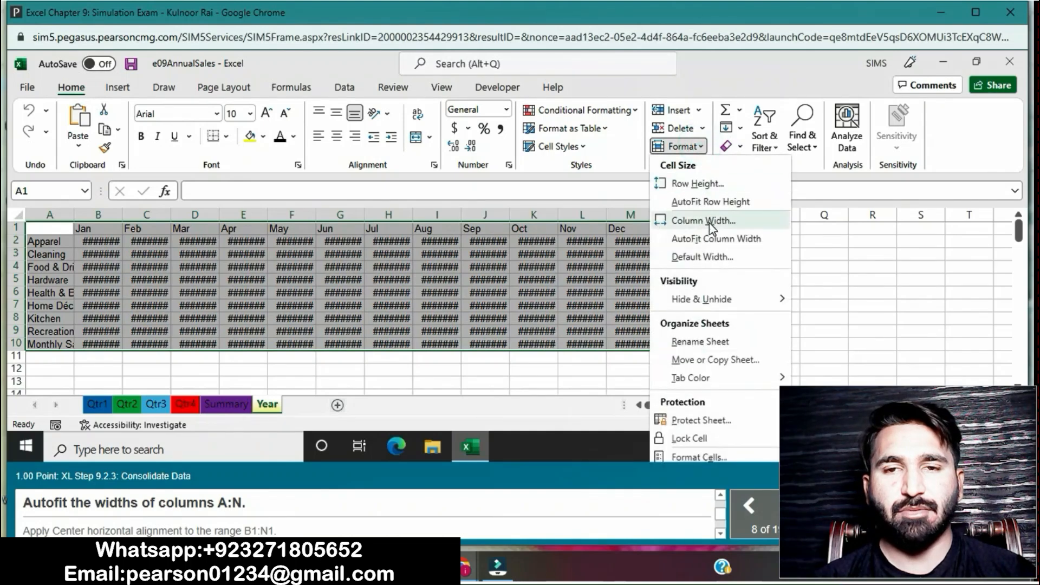
pyautogui.click(710, 238)
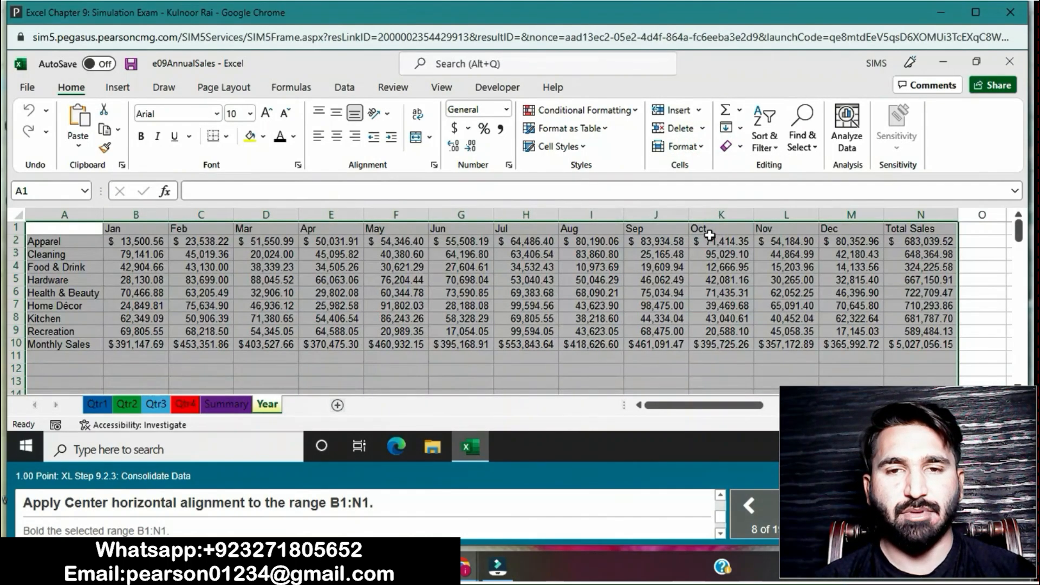
# Center the range B1:N1 horizontally on the Year worksheet and make it bold.
pyautogui.moveTo(142, 230); pyautogui.dragTo(914, 231)
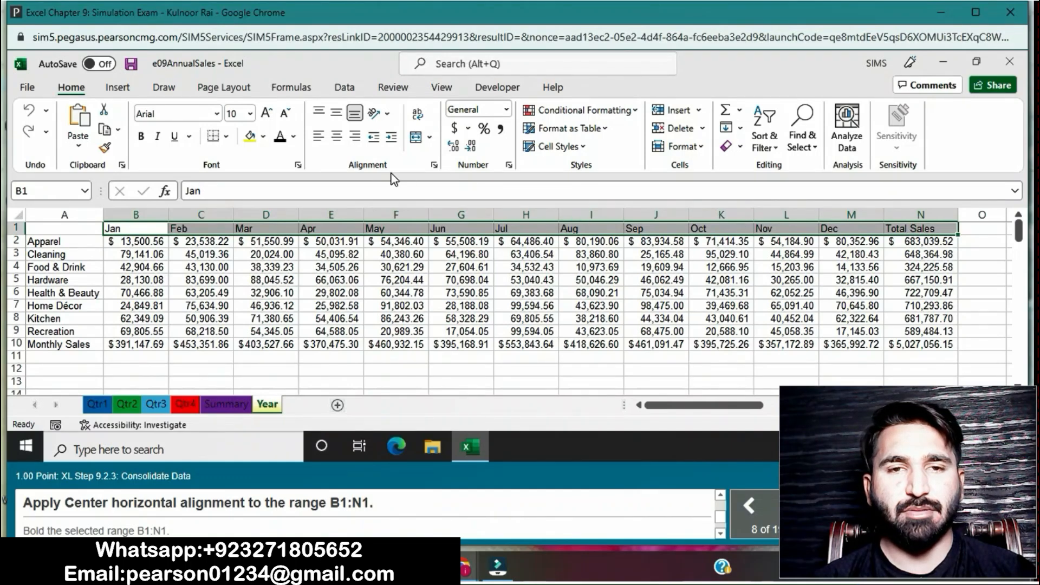
pyautogui.click(337, 136)
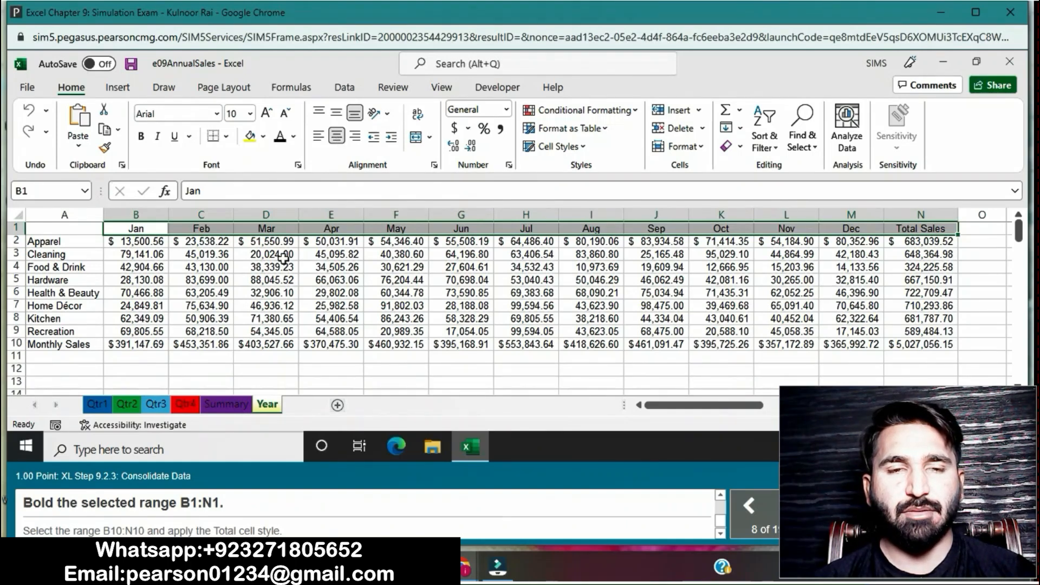
pyautogui.click(144, 141)
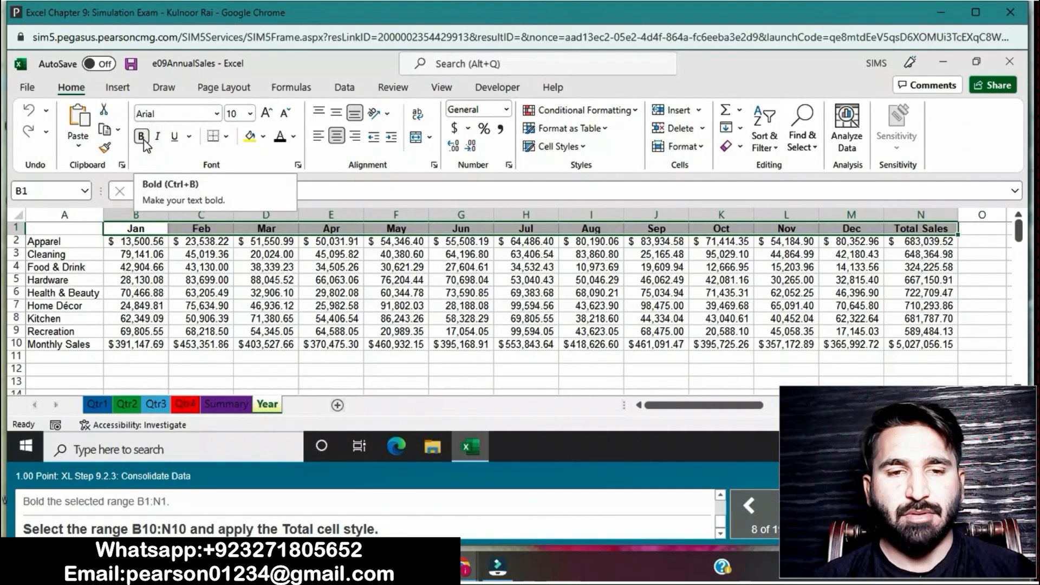
# Apply the Total cell style to the range B10:N10 on the Year worksheet.
pyautogui.moveTo(142, 344); pyautogui.dragTo(914, 343)
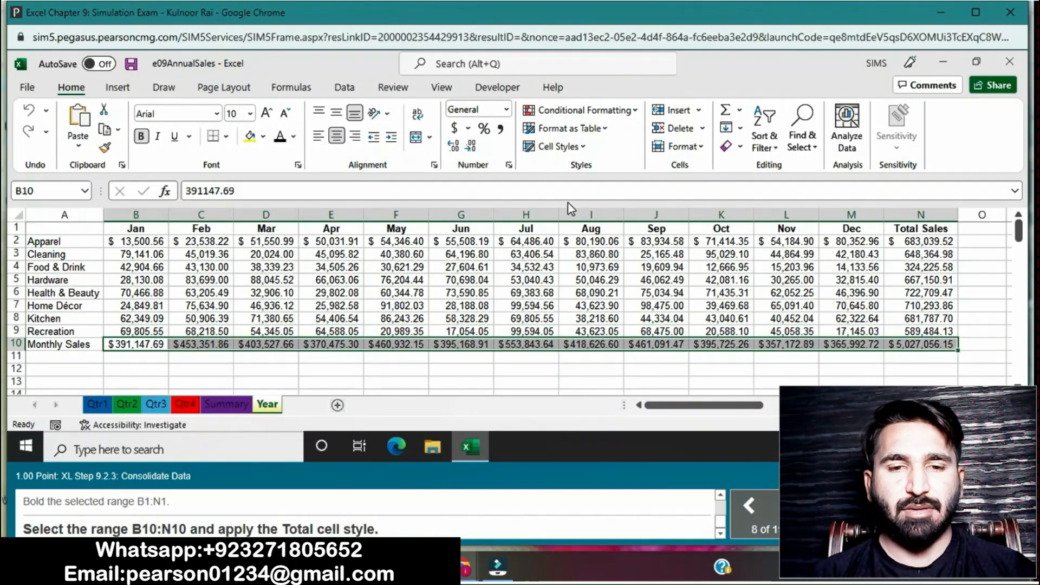
pyautogui.click(581, 148)
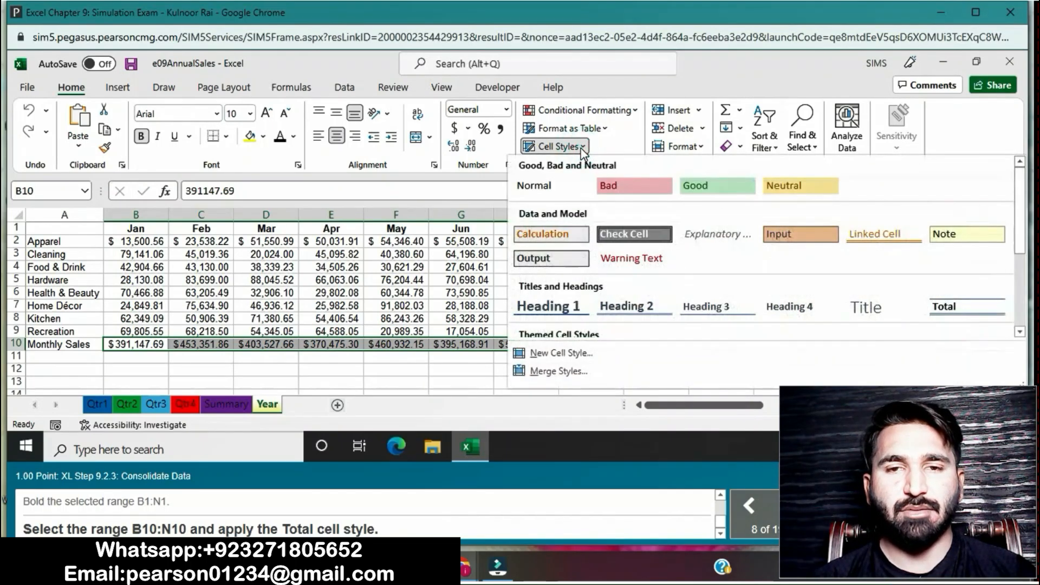
pyautogui.click(966, 308)
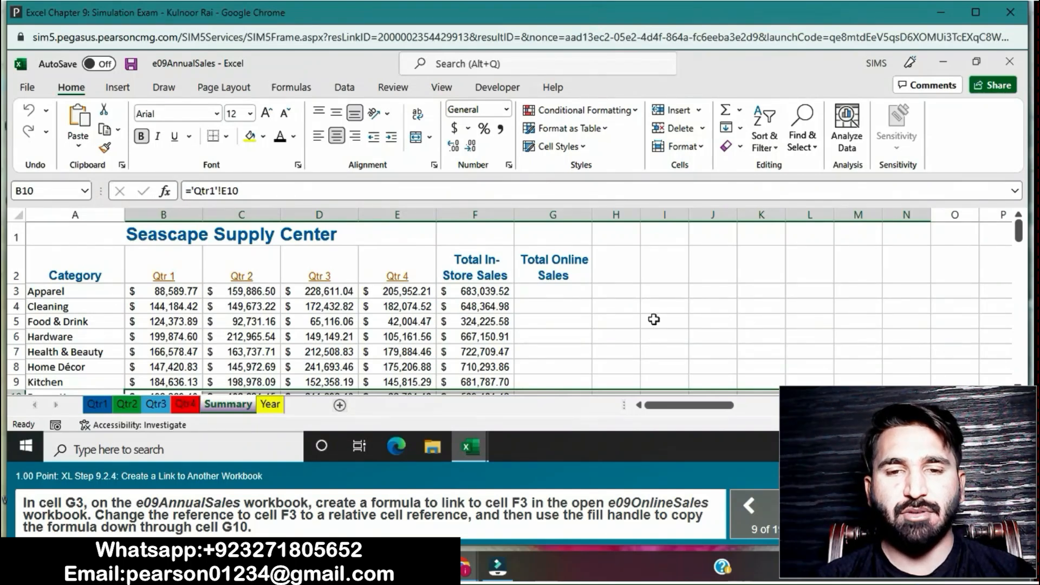
pyautogui.click(575, 291)
pyautogui.click(575, 291)
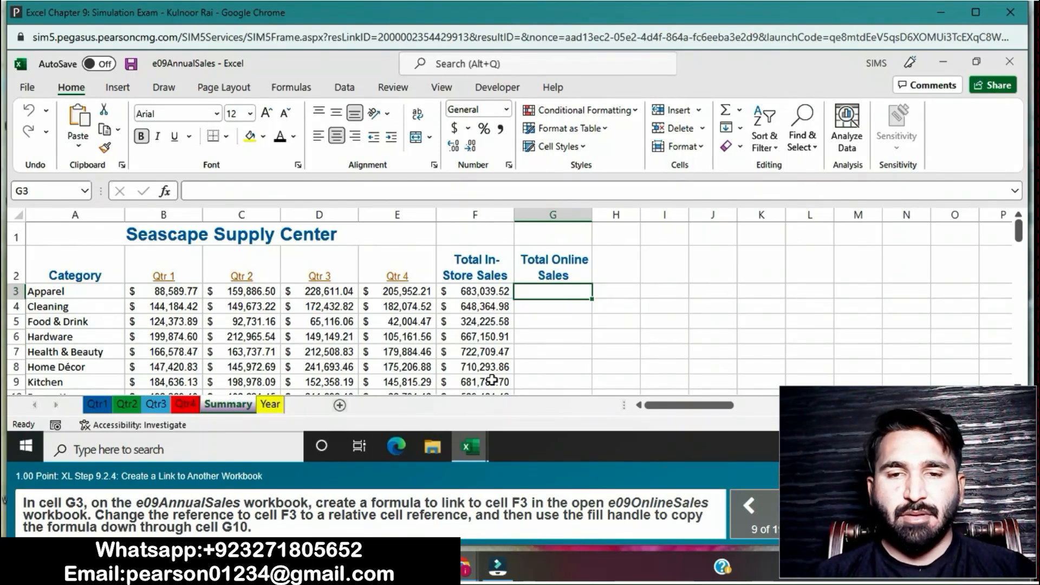
pyautogui.write('=')
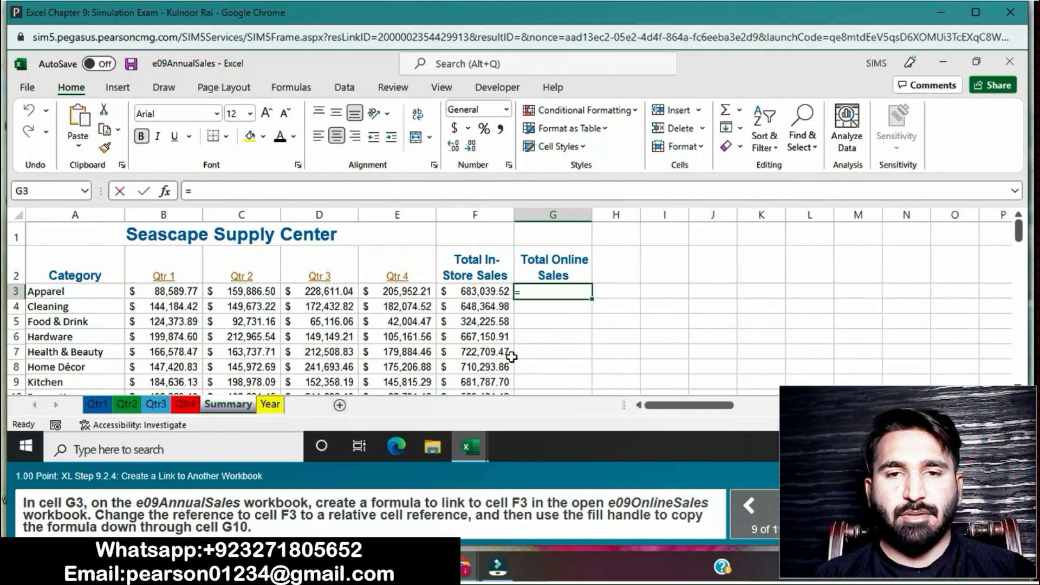
pyautogui.click(475, 446)
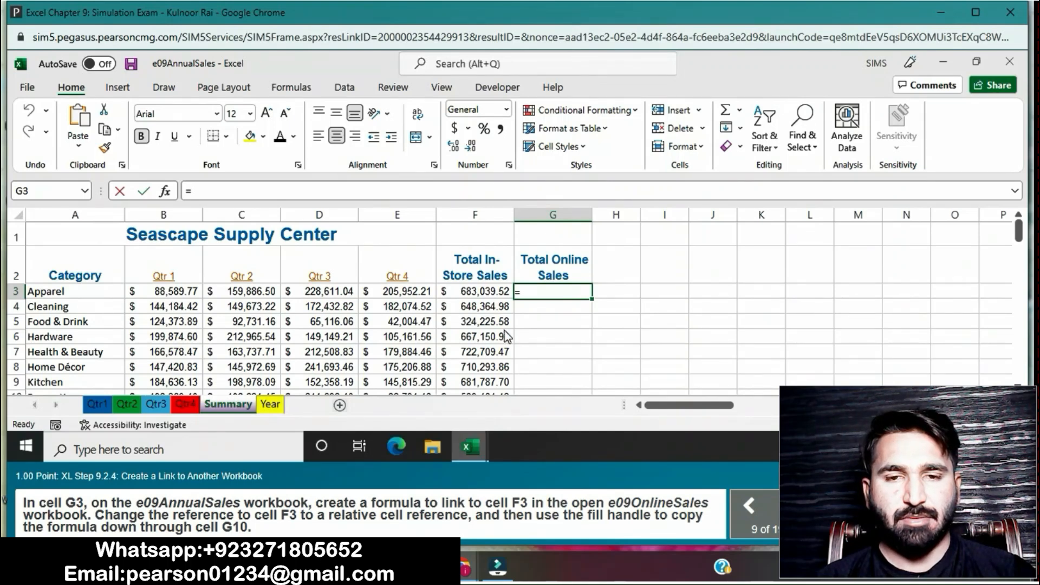
pyautogui.click(476, 455)
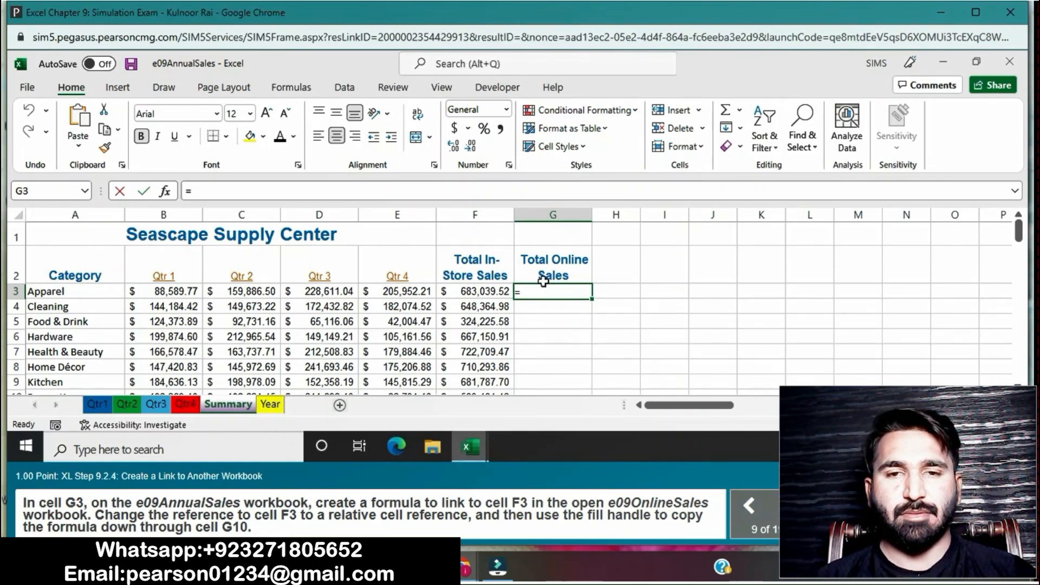
pyautogui.click(539, 296)
pyautogui.press('BackSpace')
pyautogui.click(673, 318)
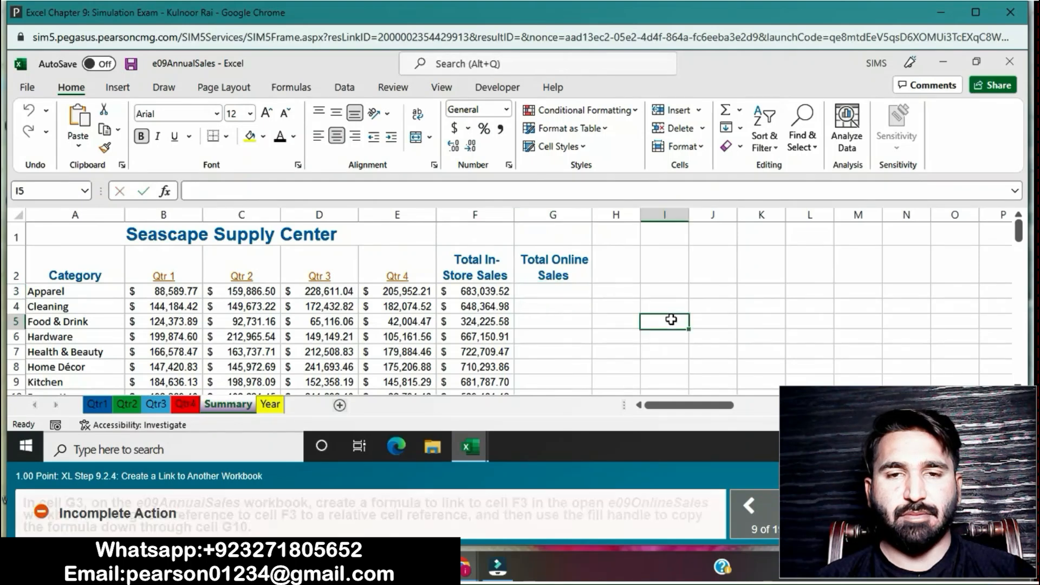
pyautogui.click(561, 291)
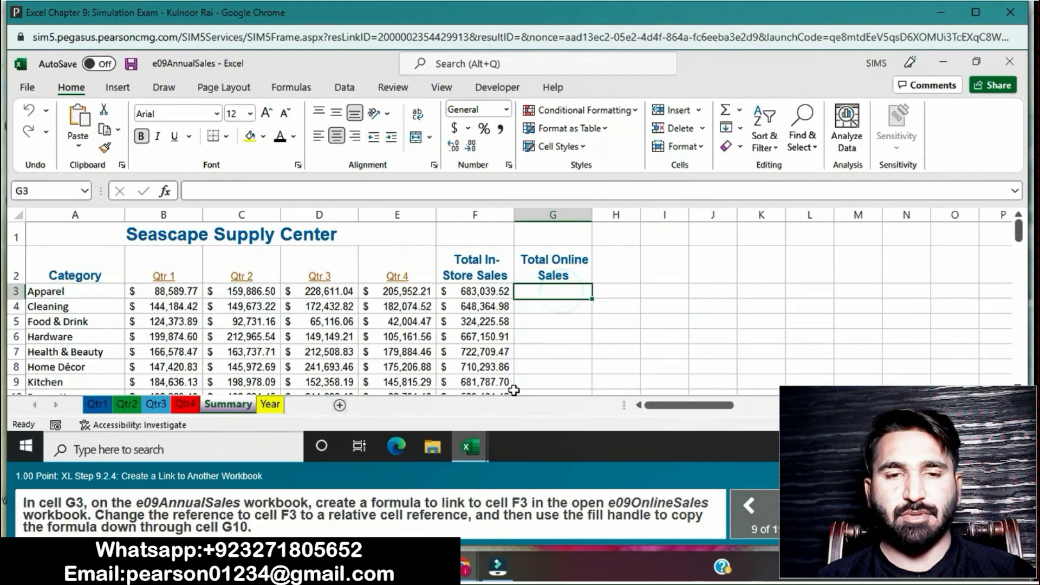
pyautogui.moveTo(464, 453)
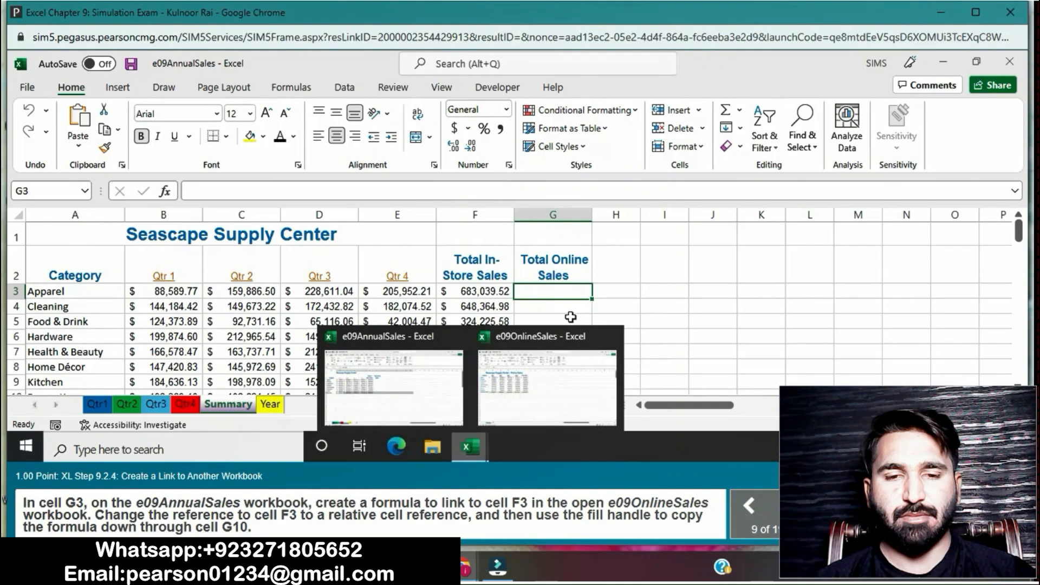
pyautogui.write('=')
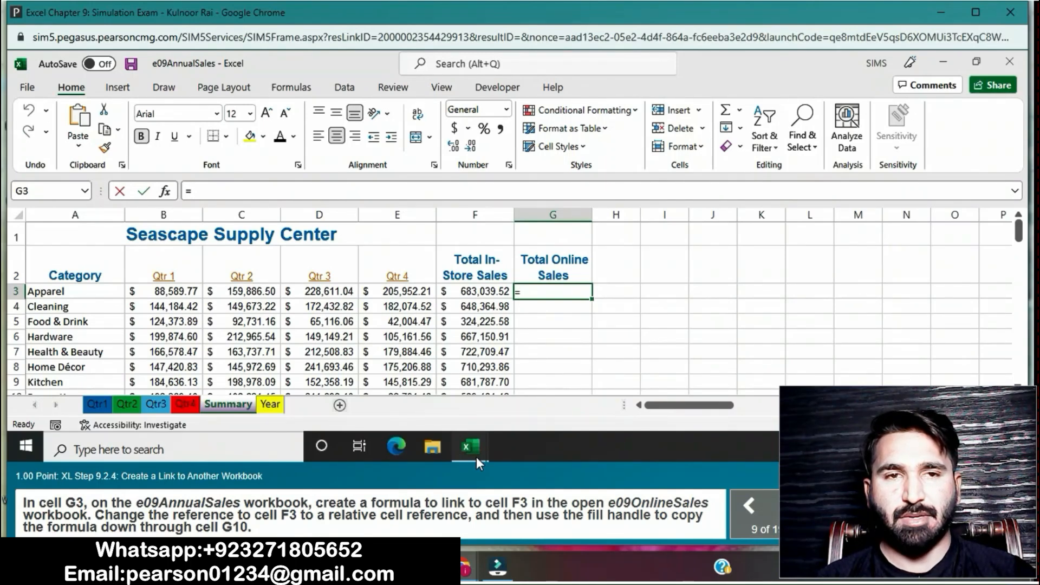
pyautogui.press('Escape')
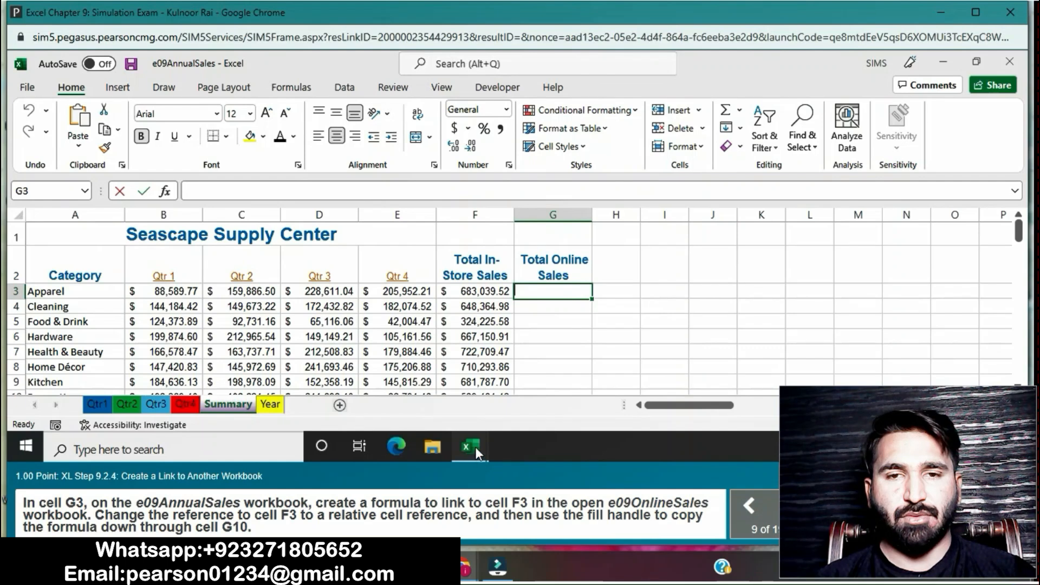
pyautogui.click(628, 293)
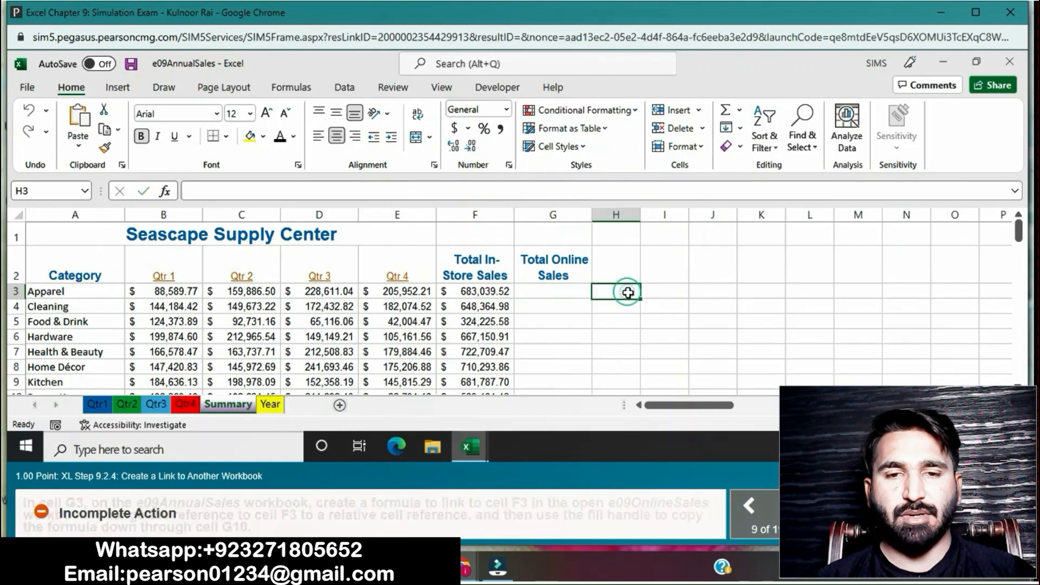
# Enter a formula in cell G3 of the Summary sheet linking to cell F3 in the open e09OnlineSales workbook.
pyautogui.click(577, 292)
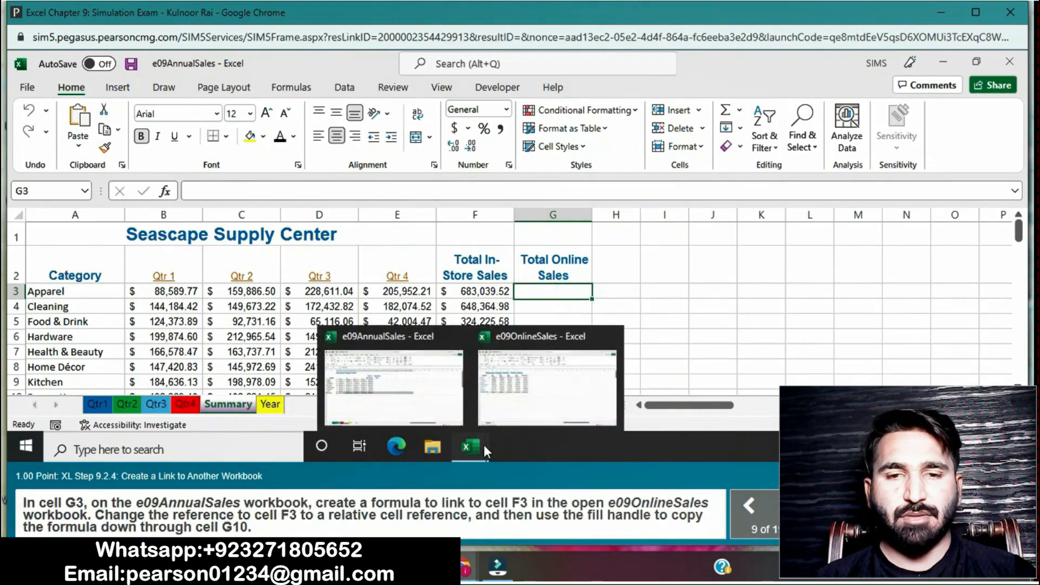
pyautogui.click(521, 406)
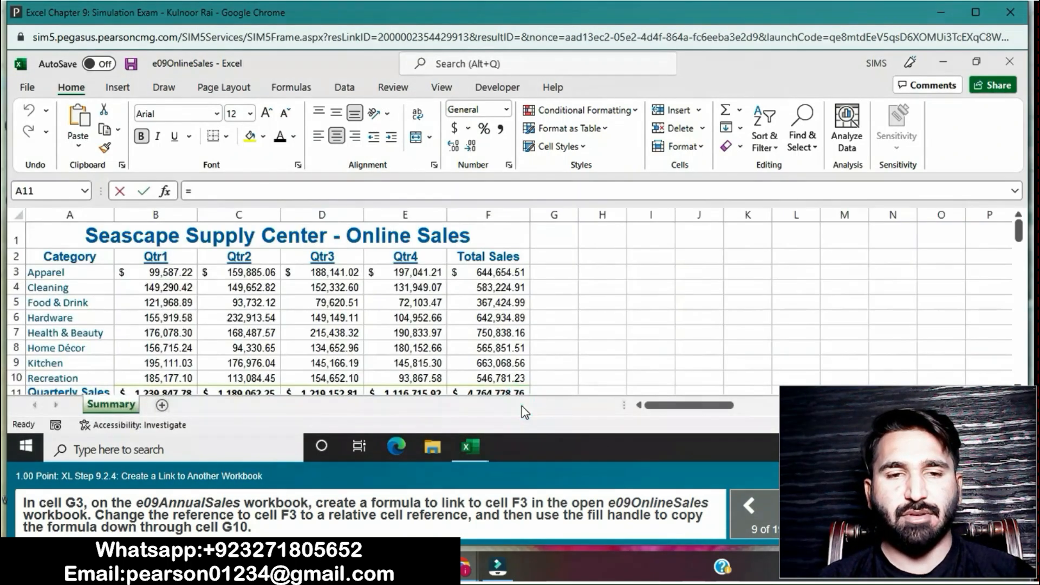
pyautogui.click(496, 272)
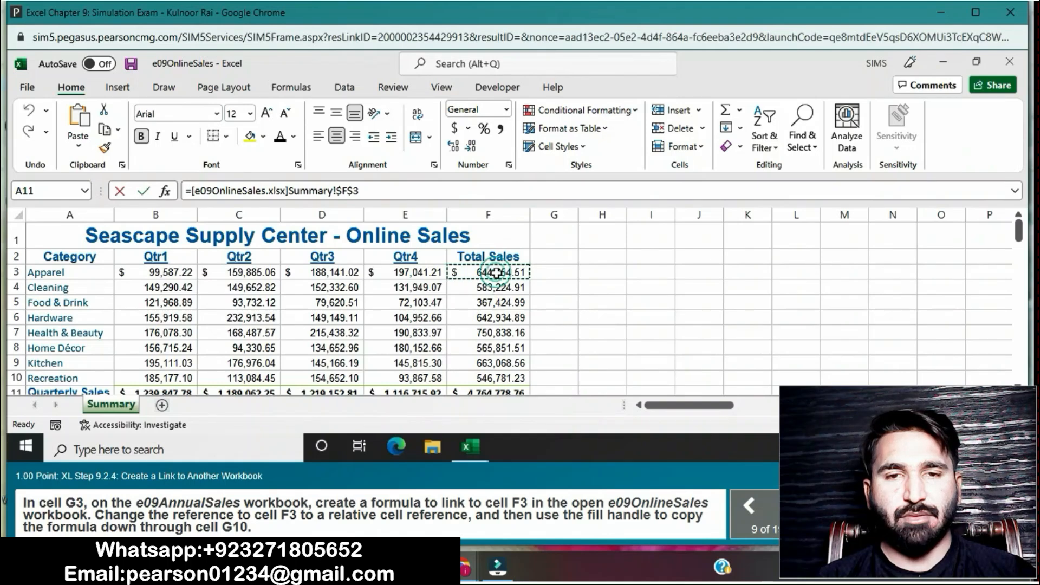
pyautogui.press('Return')
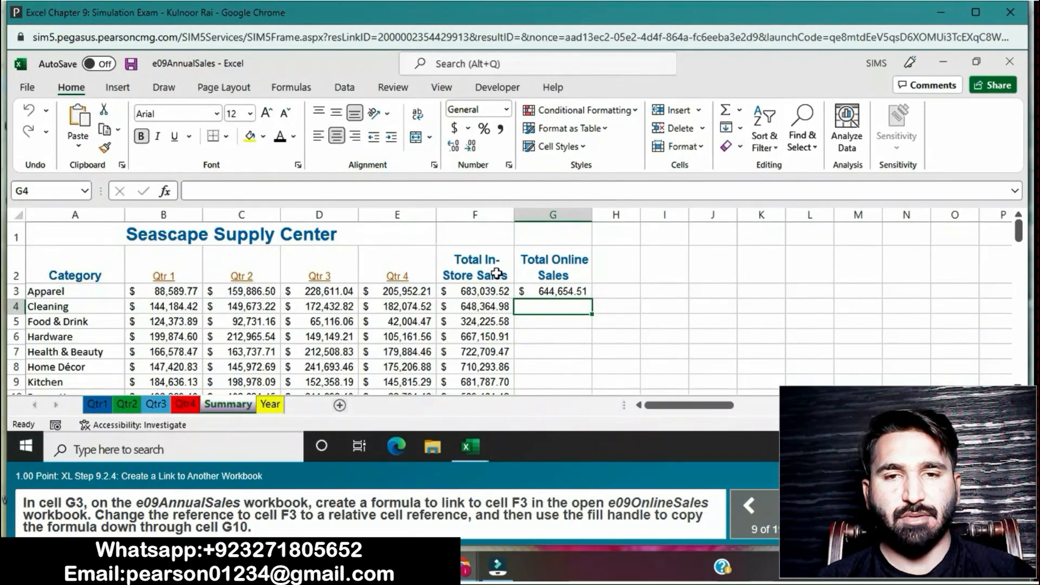
# Make the F3 reference in G3's link formula relative and fill the formula down through cell G10.
pyautogui.click(546, 292)
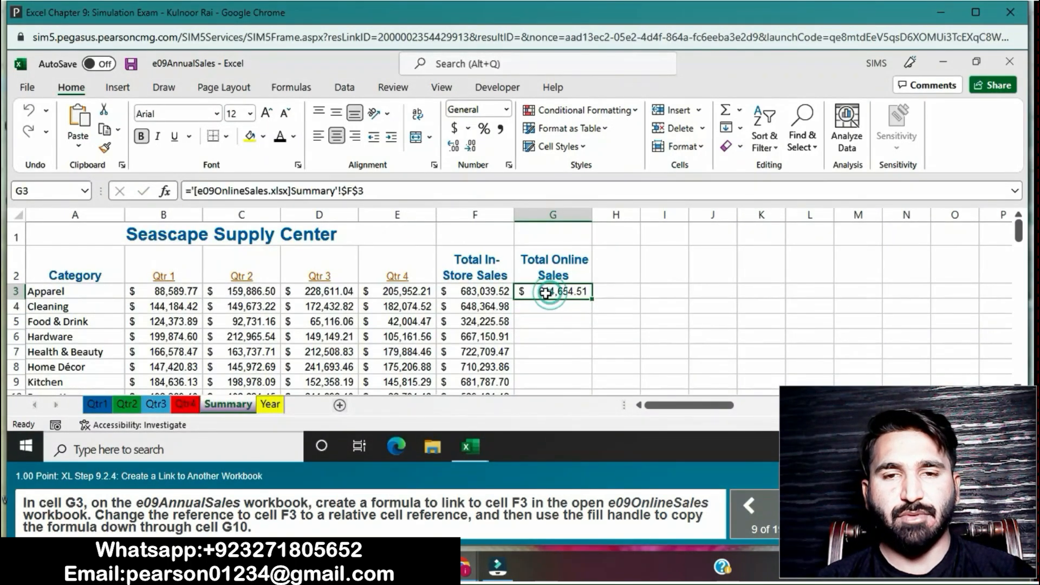
pyautogui.click(346, 191)
pyautogui.press('BackSpace')
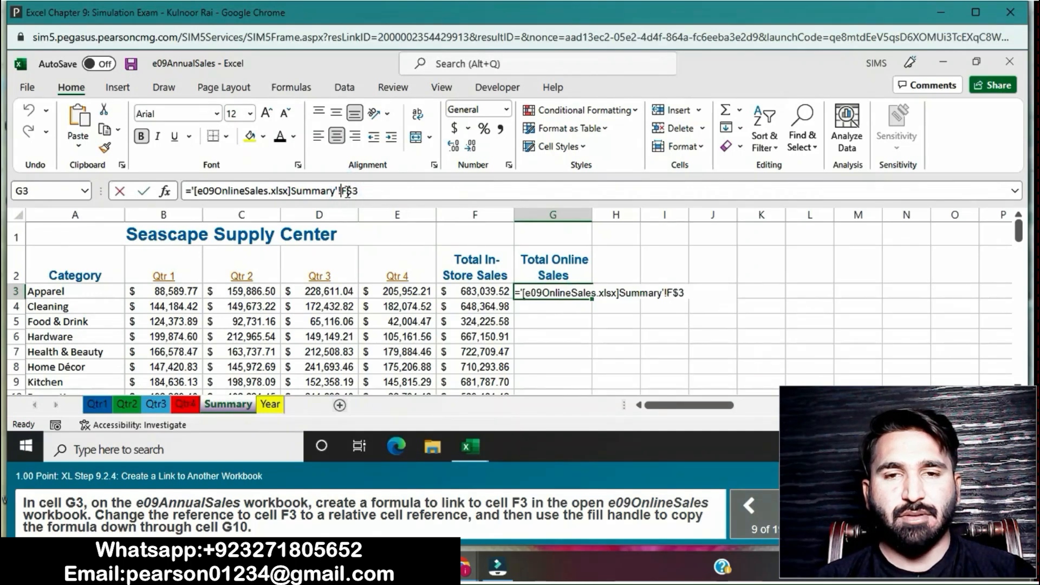
pyautogui.click(354, 191)
pyautogui.press('BackSpace')
pyautogui.click(363, 190)
pyautogui.press('Return')
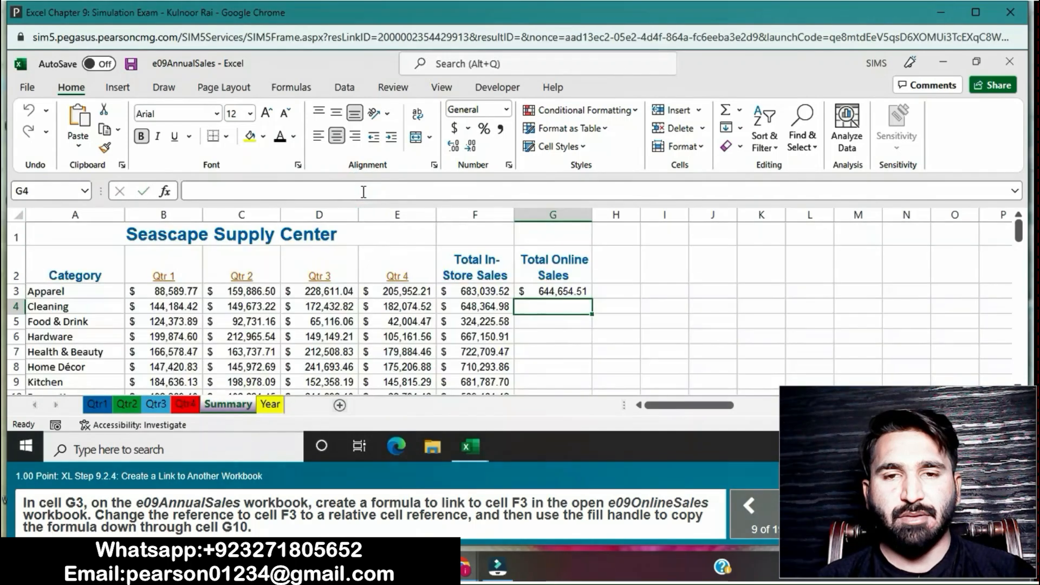
pyautogui.click(550, 290)
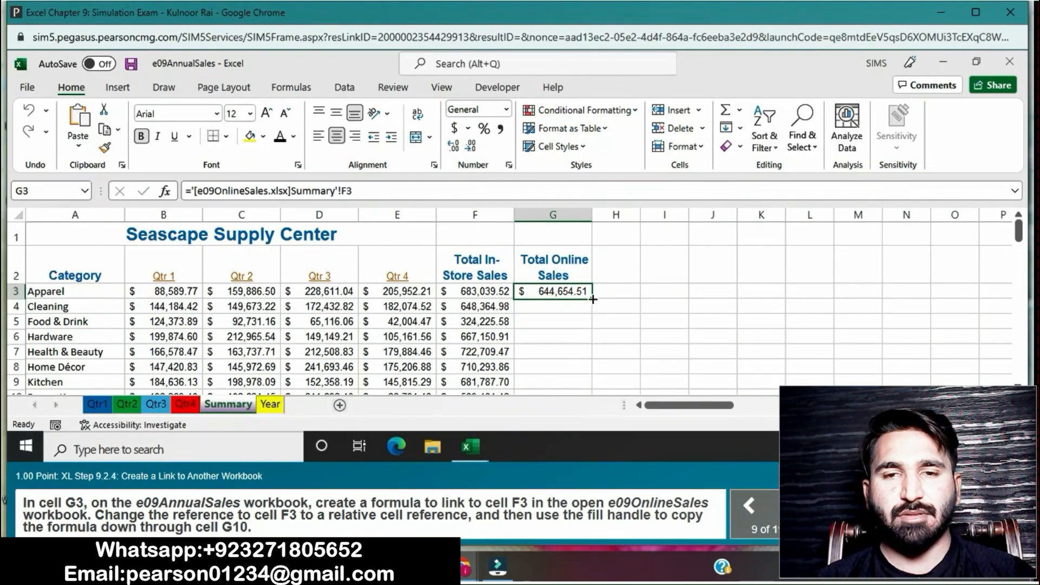
pyautogui.moveTo(592, 299); pyautogui.dragTo(579, 394)
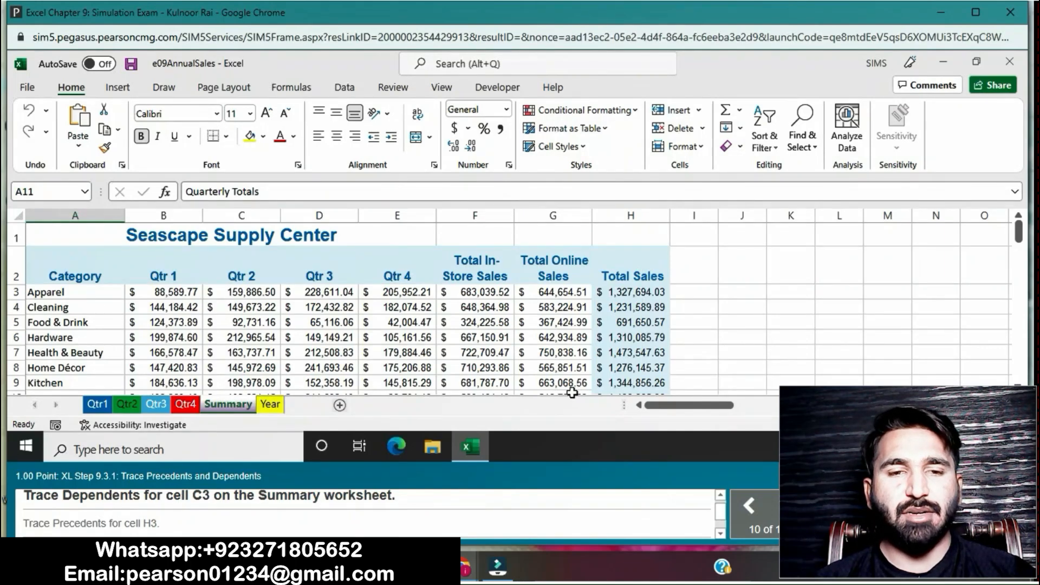
# Trace the dependents of cell C3 on the Summary worksheet.
pyautogui.click(274, 293)
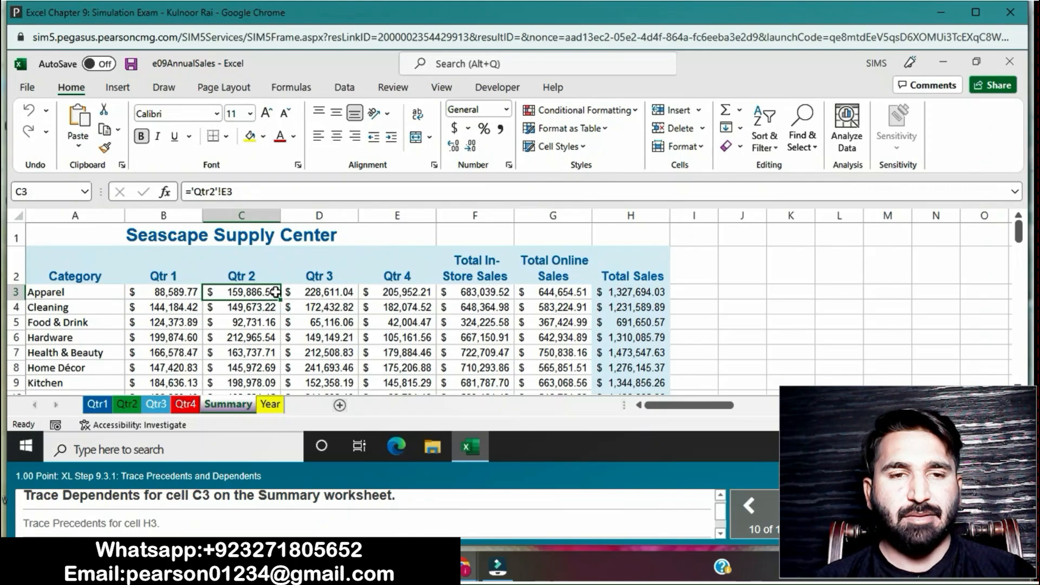
pyautogui.click(442, 90)
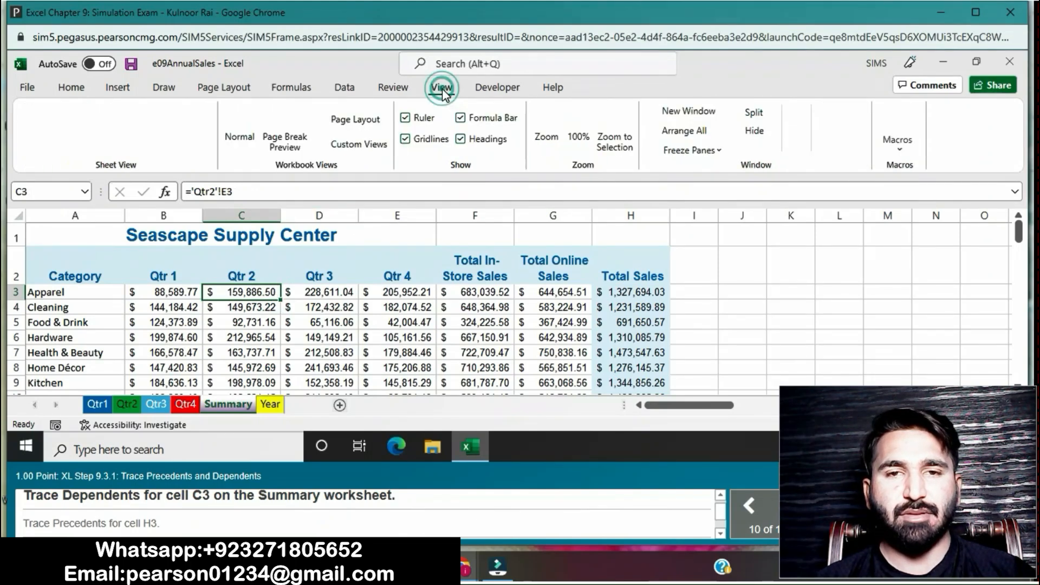
pyautogui.click(346, 90)
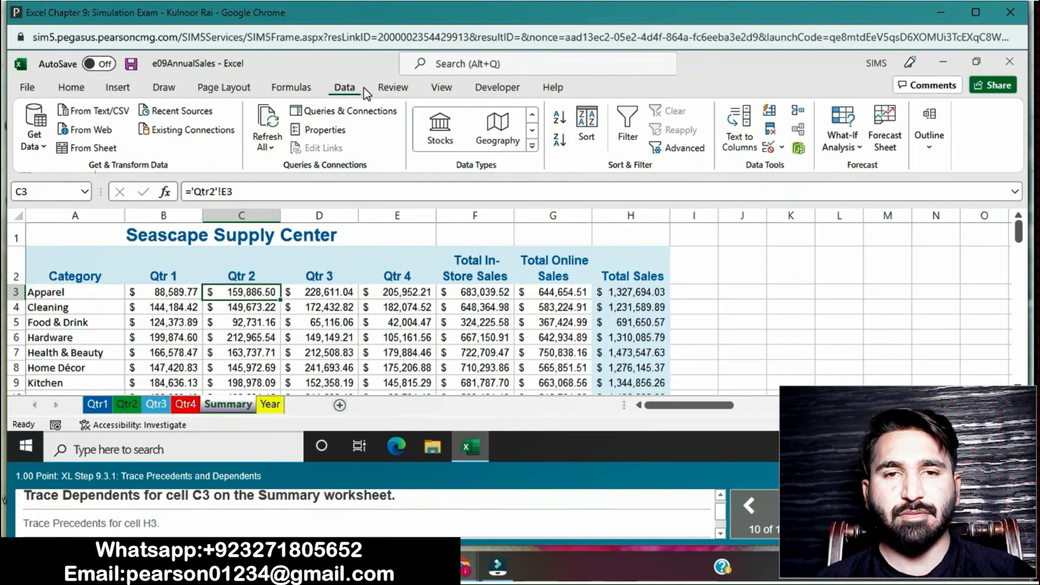
pyautogui.click(378, 87)
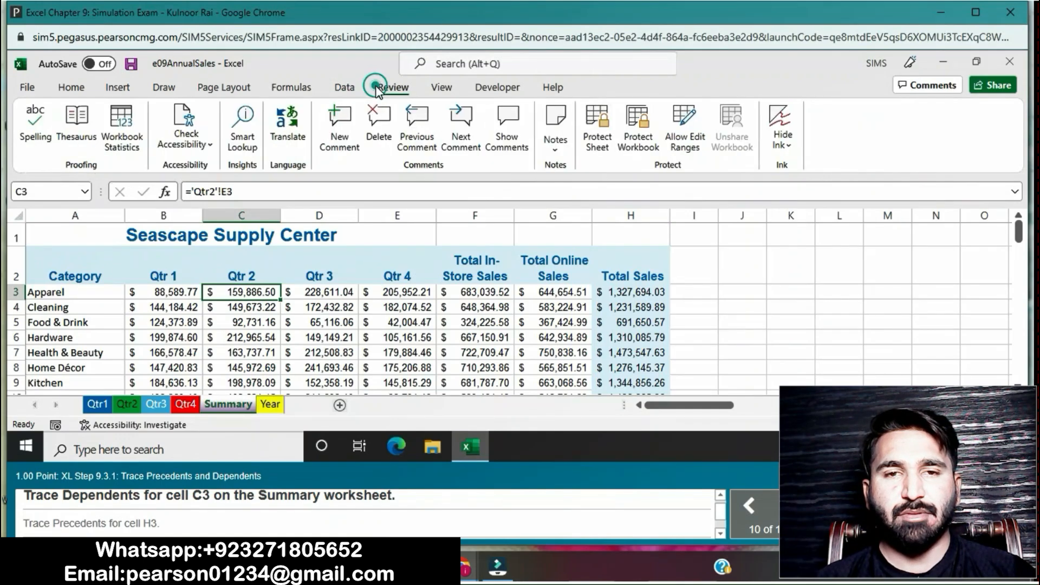
pyautogui.click(290, 88)
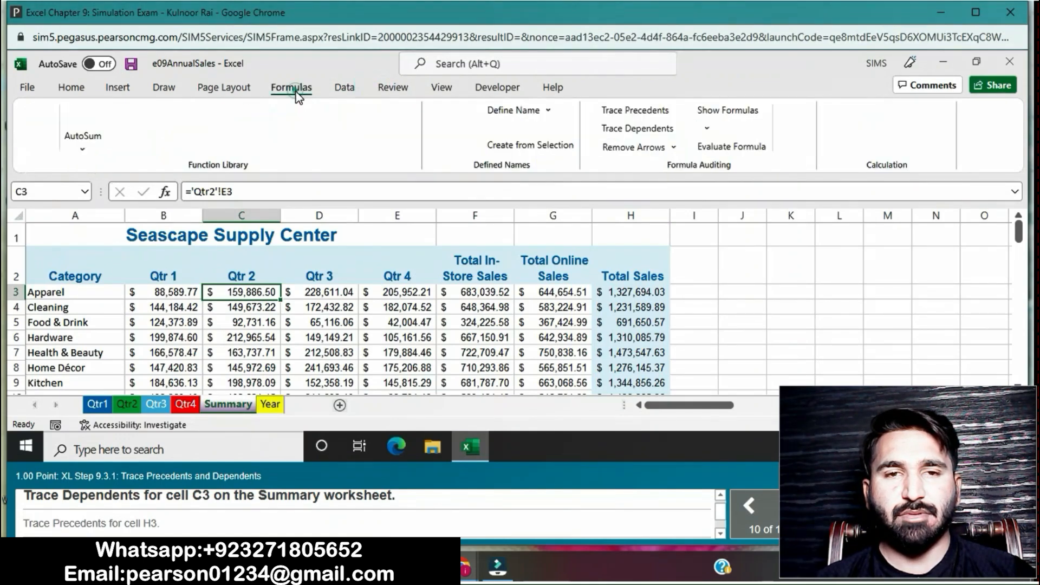
pyautogui.click(641, 132)
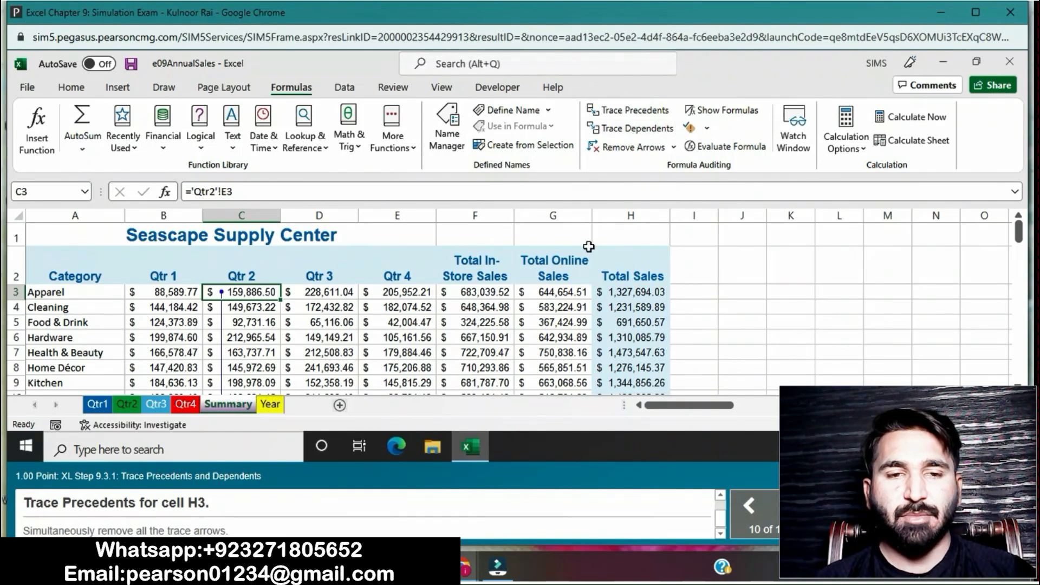
# Trace the precedents of cell H3 and remove all trace arrows at once.
pyautogui.click(630, 292)
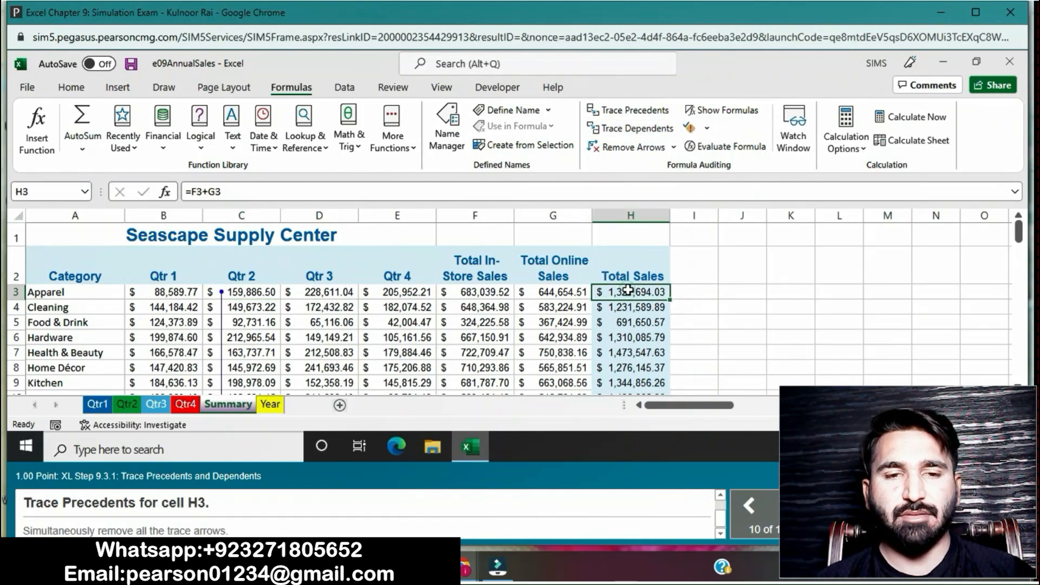
pyautogui.click(626, 110)
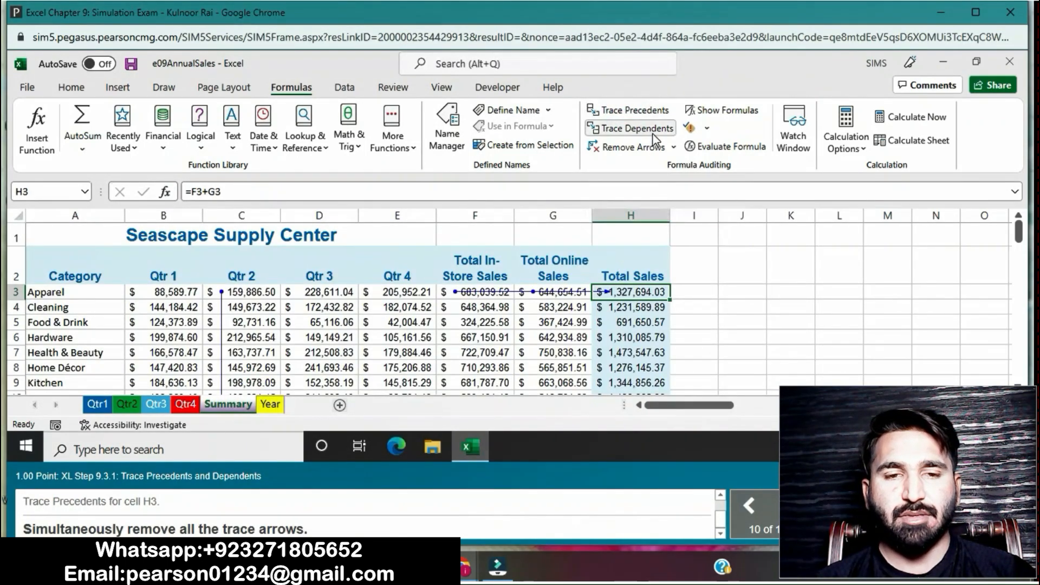
pyautogui.click(648, 151)
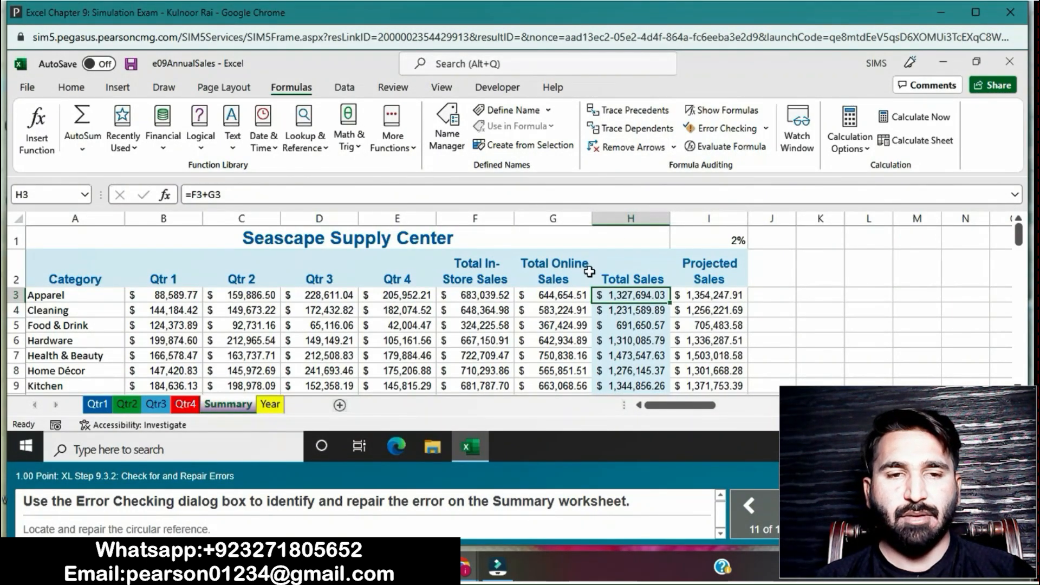
# Run Error Checking on the Summary worksheet and repair the inconsistent formula in D11 by copying the formula from the left.
pyautogui.click(765, 129)
pyautogui.click(756, 150)
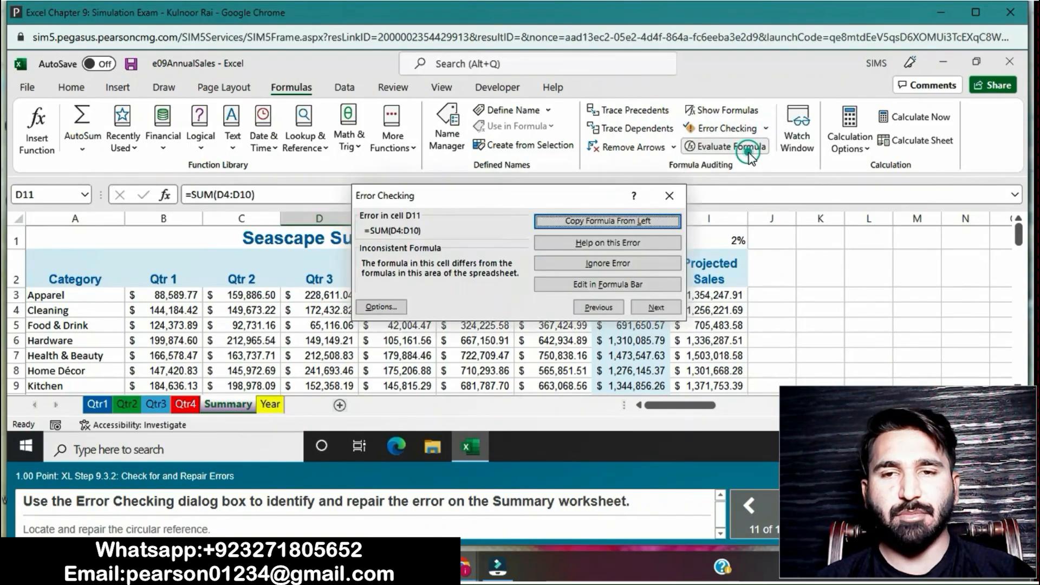
pyautogui.click(597, 227)
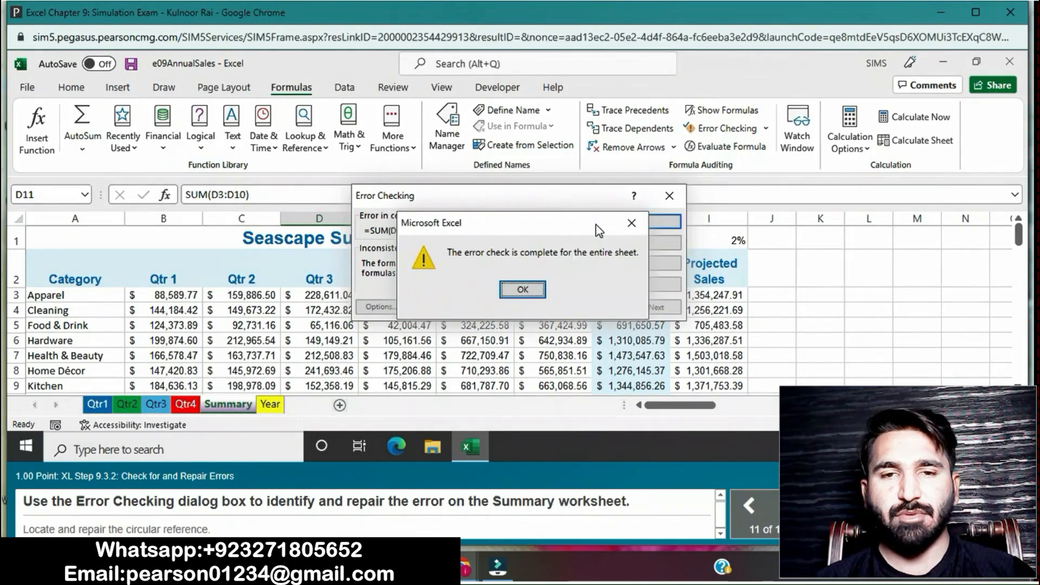
pyautogui.click(531, 290)
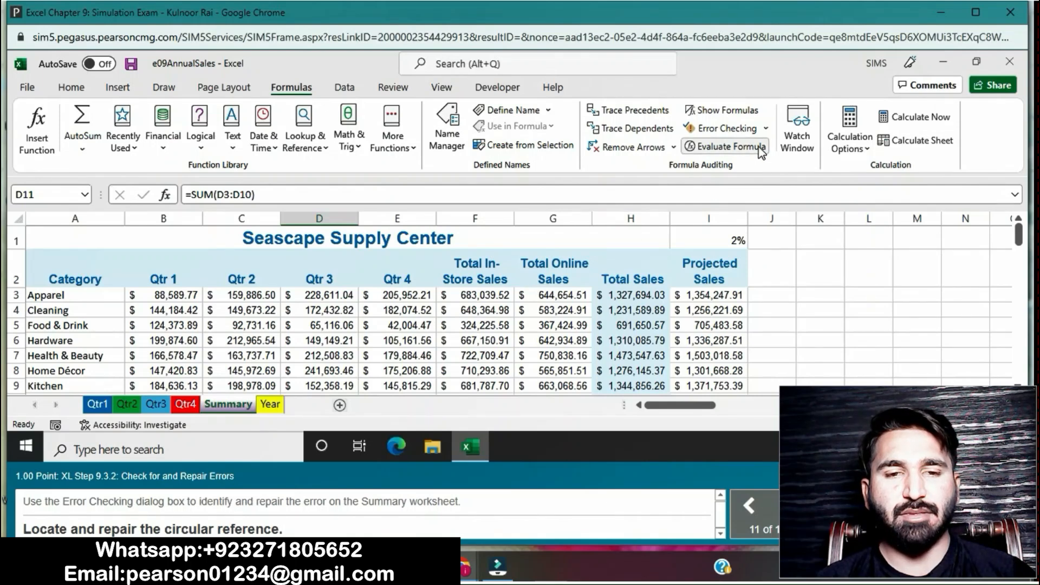
# Locate the circular reference in cell I11 and correct its formula to =SUM(I3:I10).
pyautogui.click(765, 129)
pyautogui.moveTo(754, 180)
pyautogui.click(848, 183)
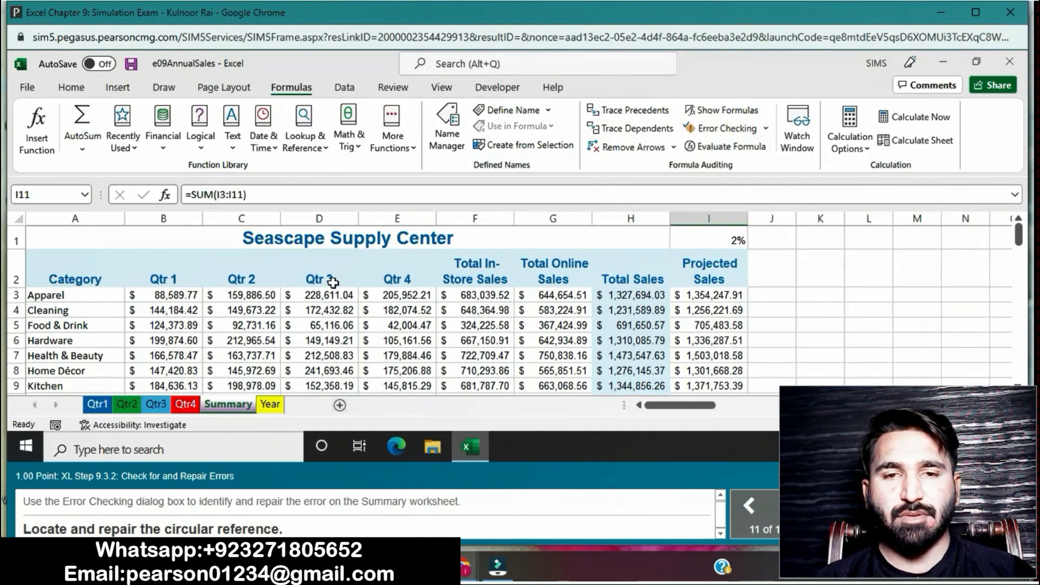
pyautogui.click(244, 195)
pyautogui.press('BackSpace')
pyautogui.write('0')
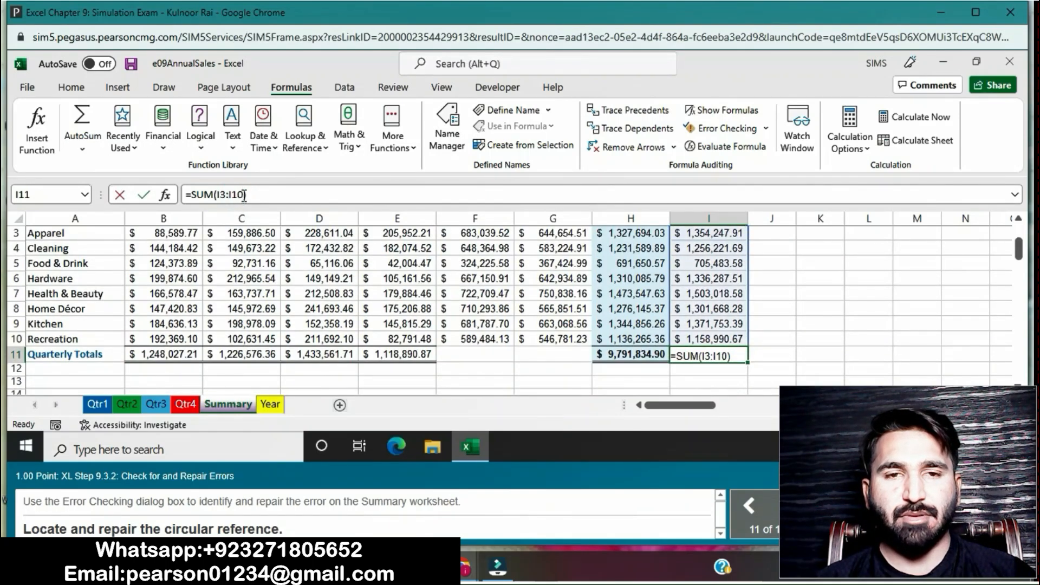
pyautogui.press('Return')
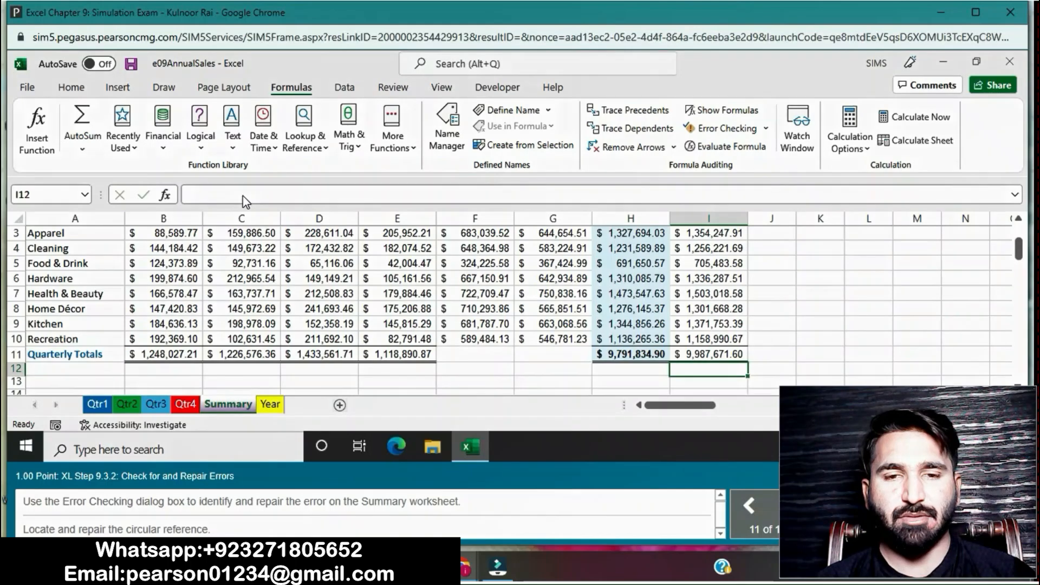